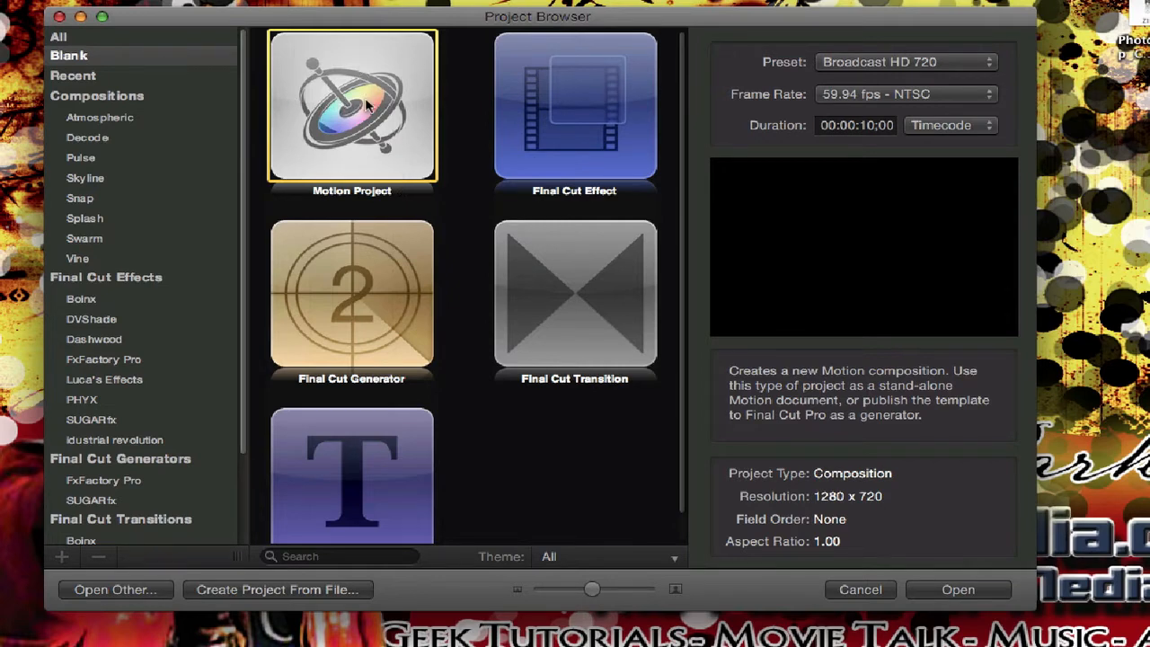
Step: Compare the blank Final Cut effect, generator, transition and title templates, and open a new Motion Project
left_click(570, 90)
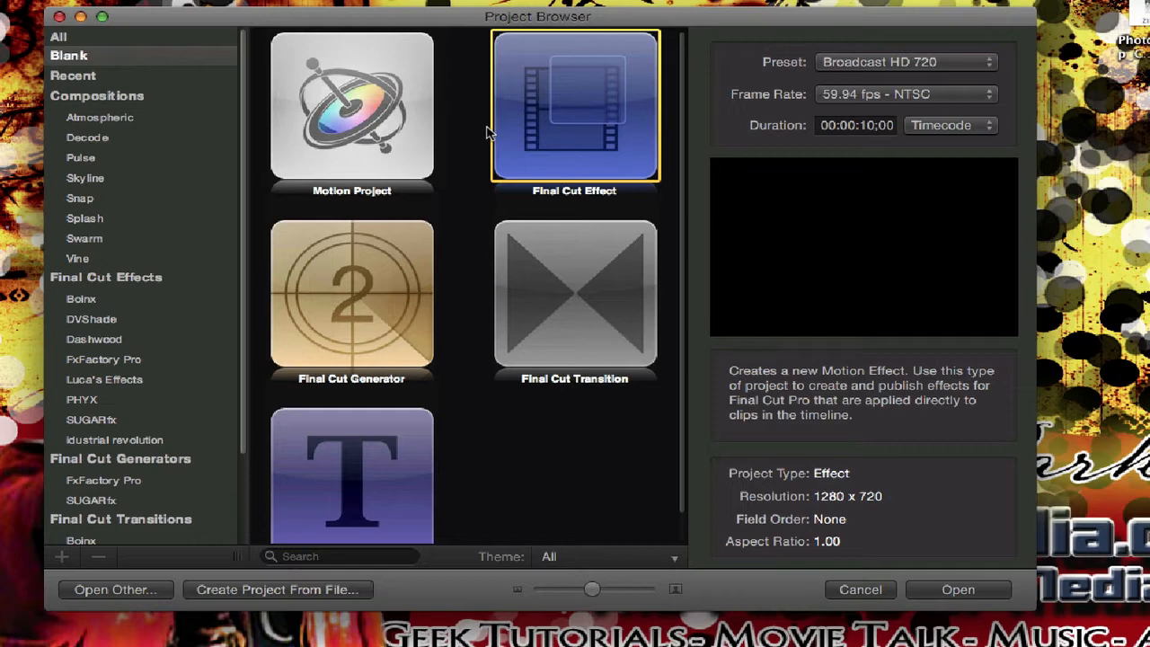
left_click(378, 326)
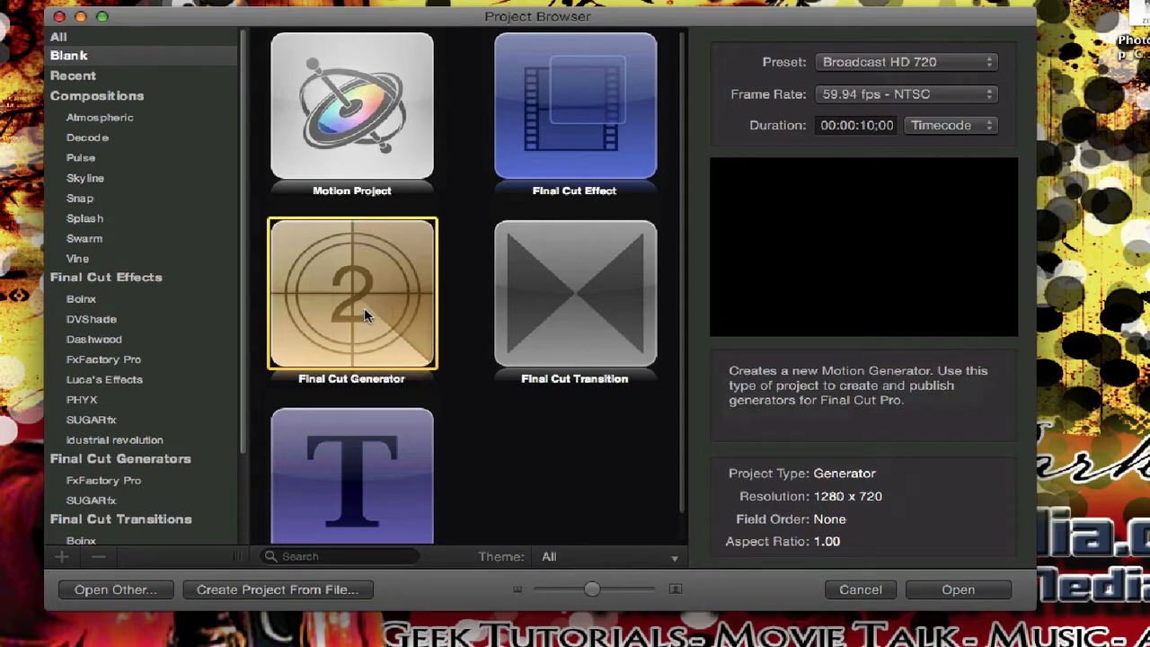
left_click(582, 341)
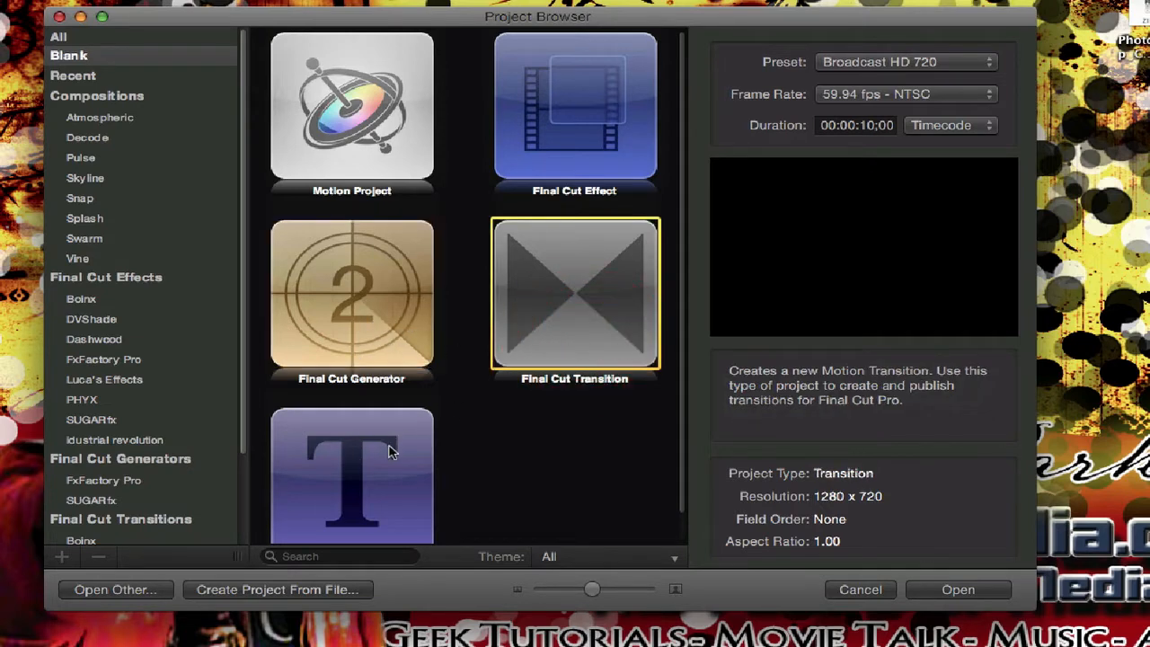
left_click(385, 441)
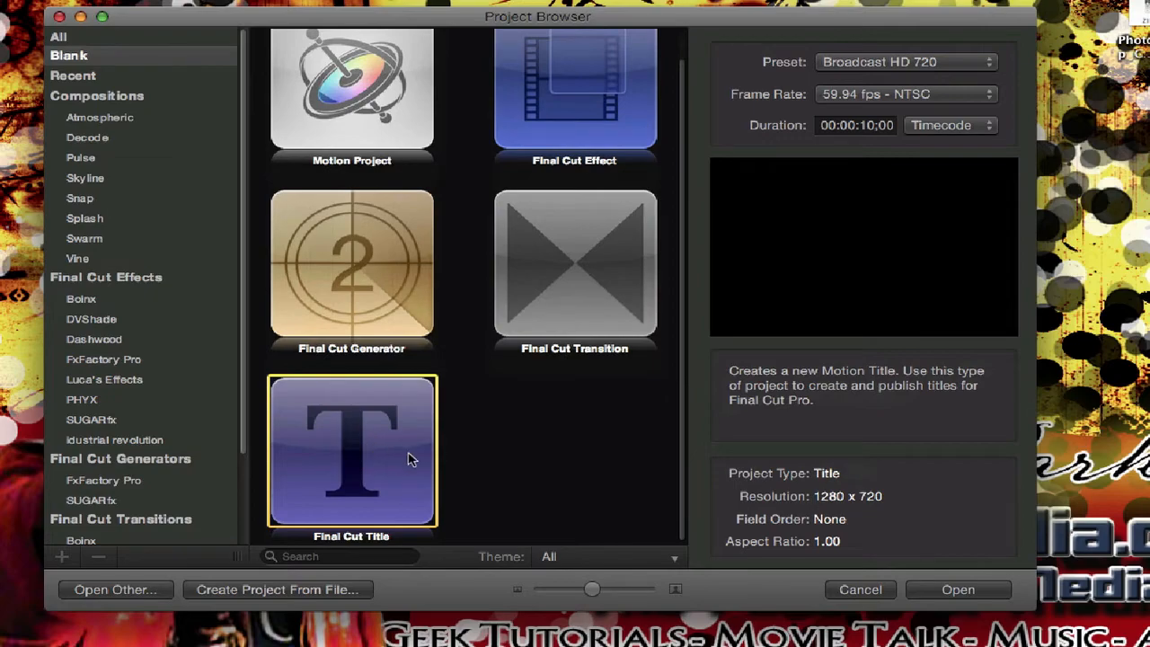
scroll(460, 431, "up", 2)
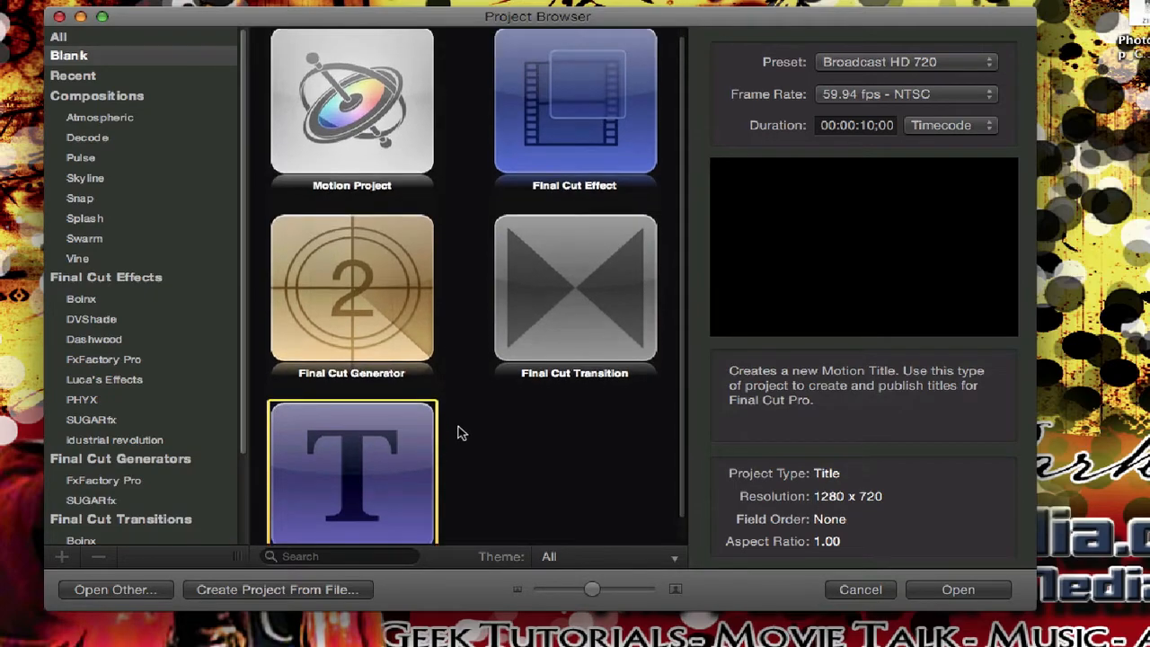
left_click(352, 133)
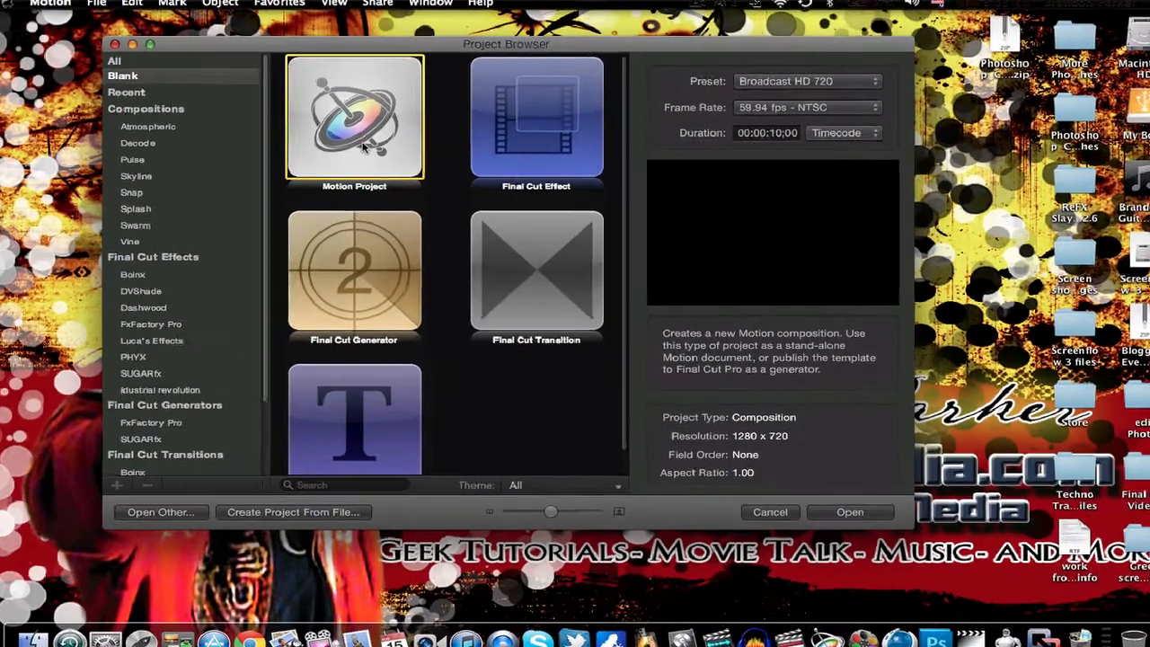
double_click(368, 150)
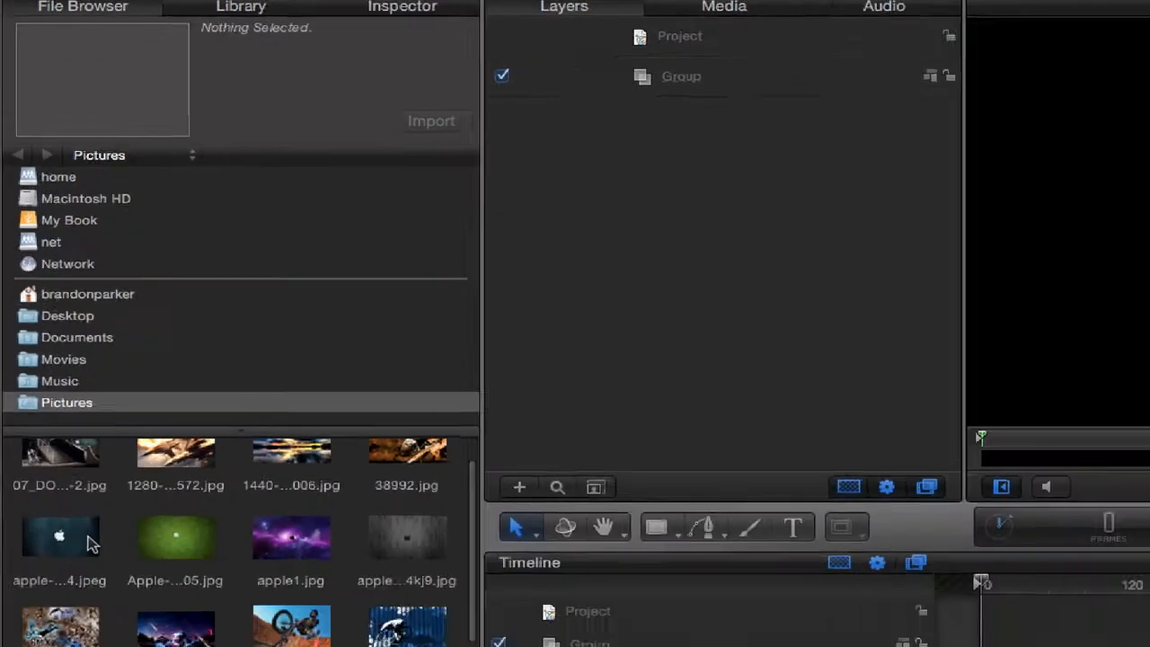
Step: Add the image bmx-wallpaper-1280x1024.jpg from the Pictures folder to the project canvas
scroll(108, 355, "down", 3)
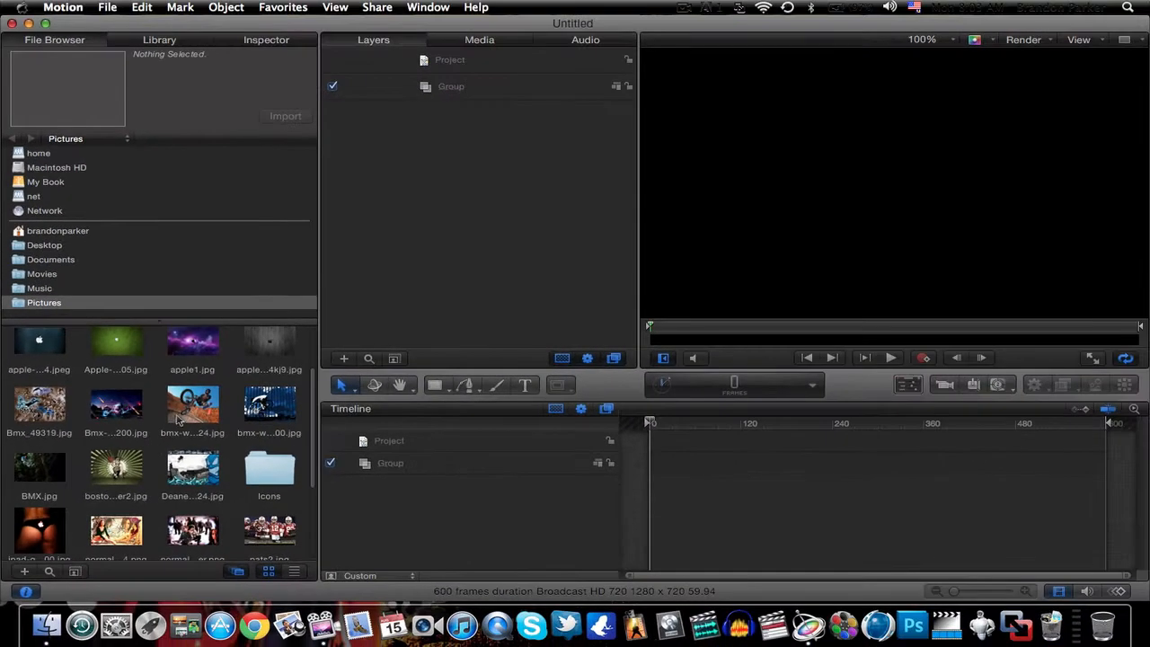
left_click(241, 413)
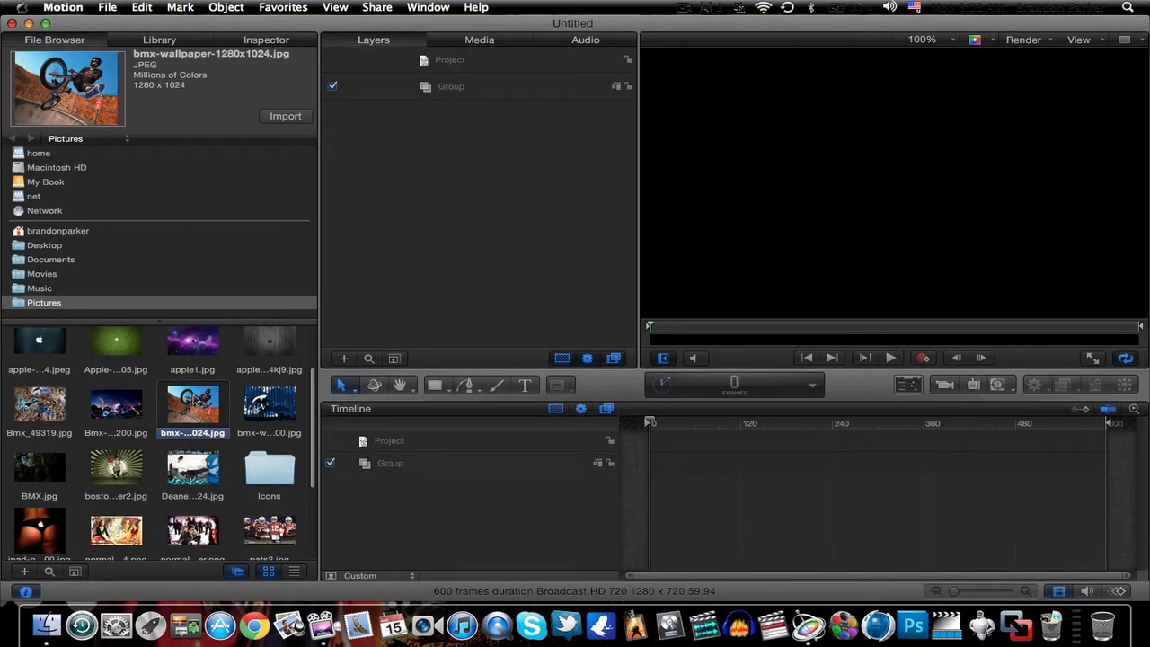
left_click_drag(195, 399, 917, 182)
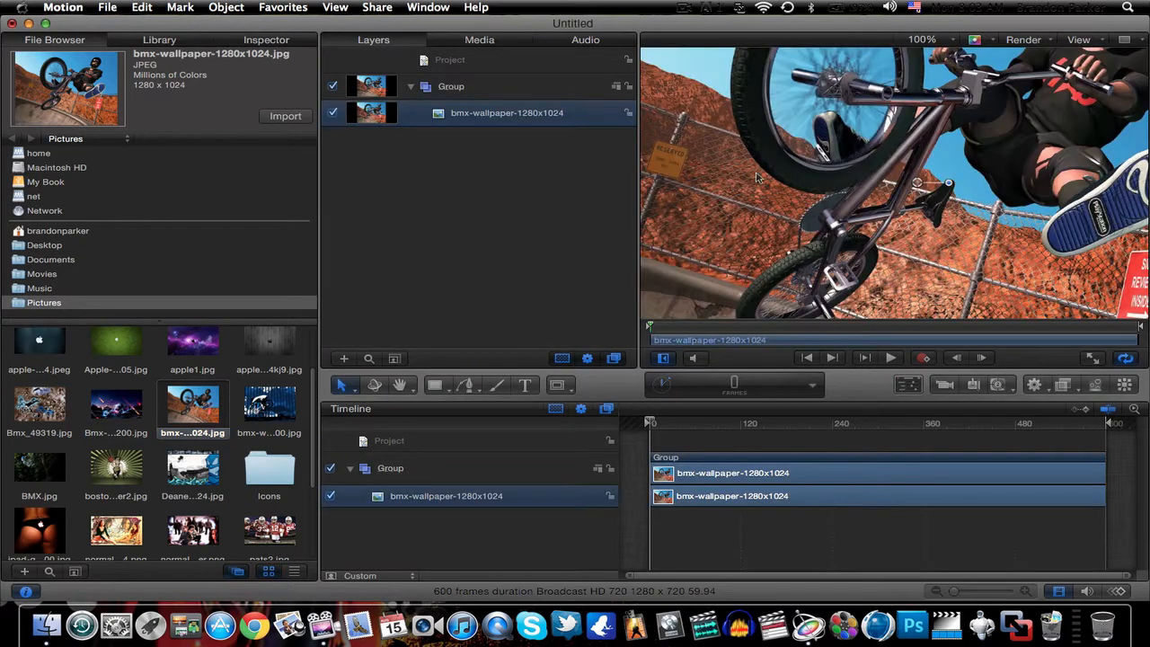
Step: Move and scale the BMX wallpaper image on the canvas until it fills the whole frame
left_click_drag(799, 209, 939, 285)
left_click_drag(811, 115, 766, 196)
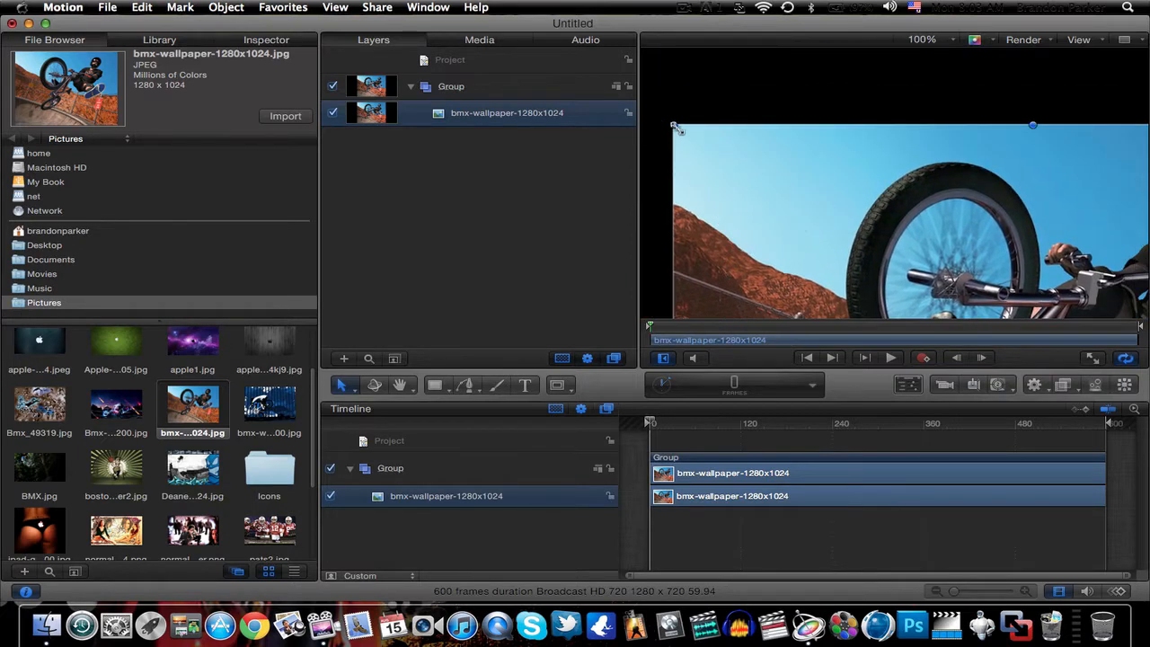
left_click_drag(677, 129, 709, 194)
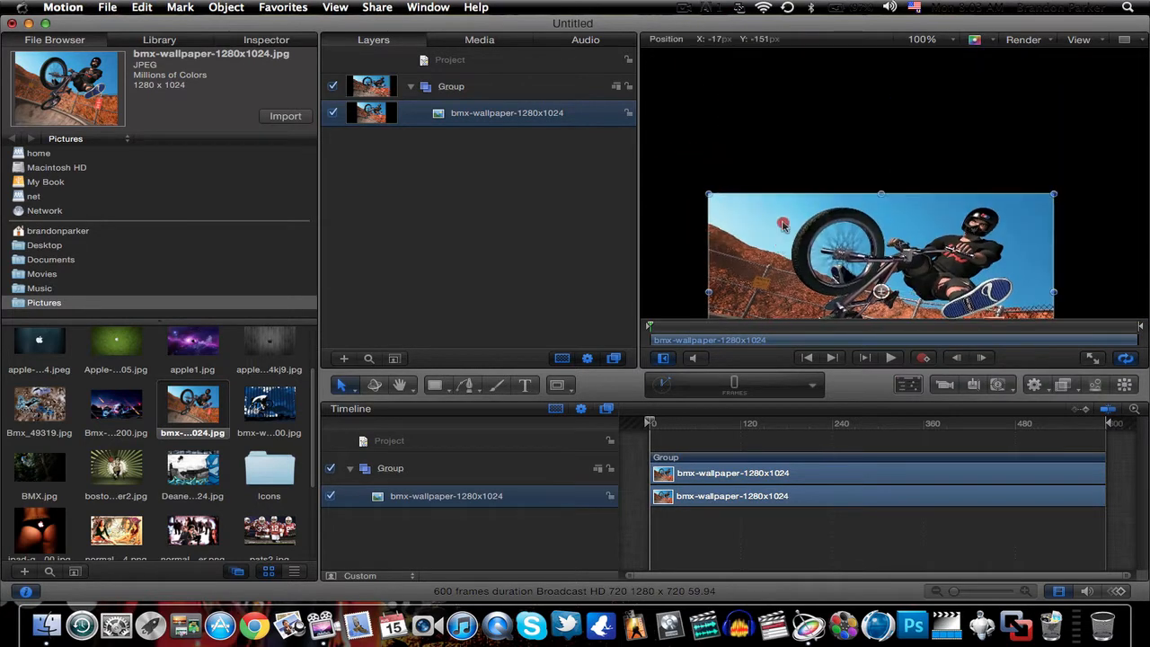
left_click_drag(782, 225, 796, 142)
left_click_drag(731, 77, 732, 81)
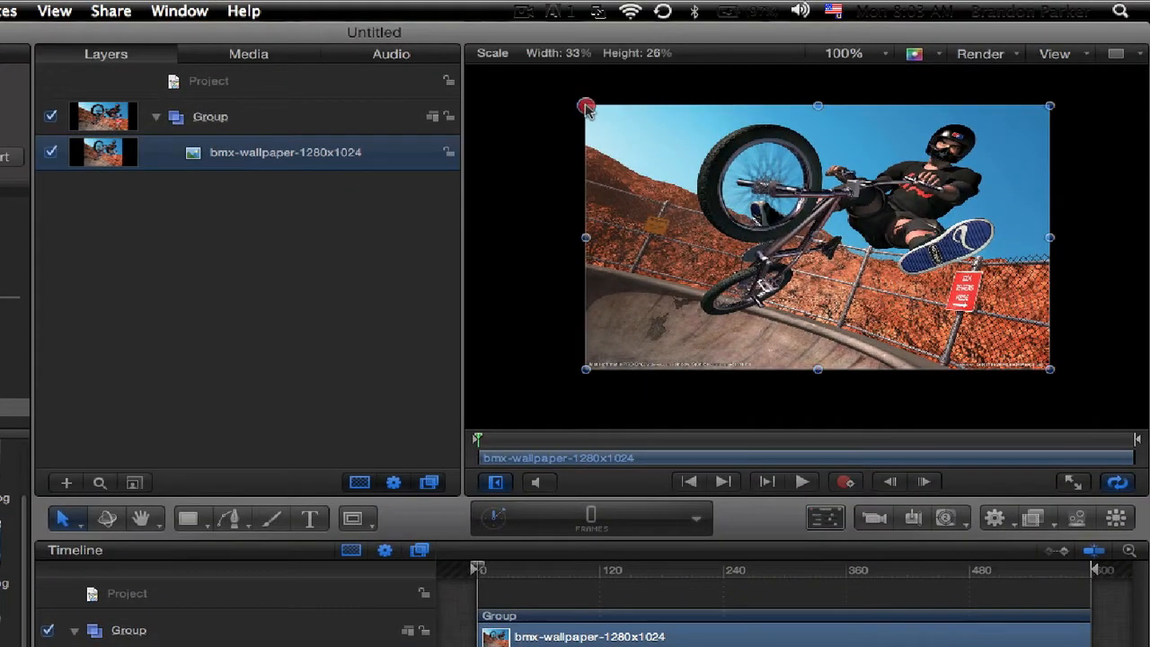
left_click_drag(586, 107, 466, 69)
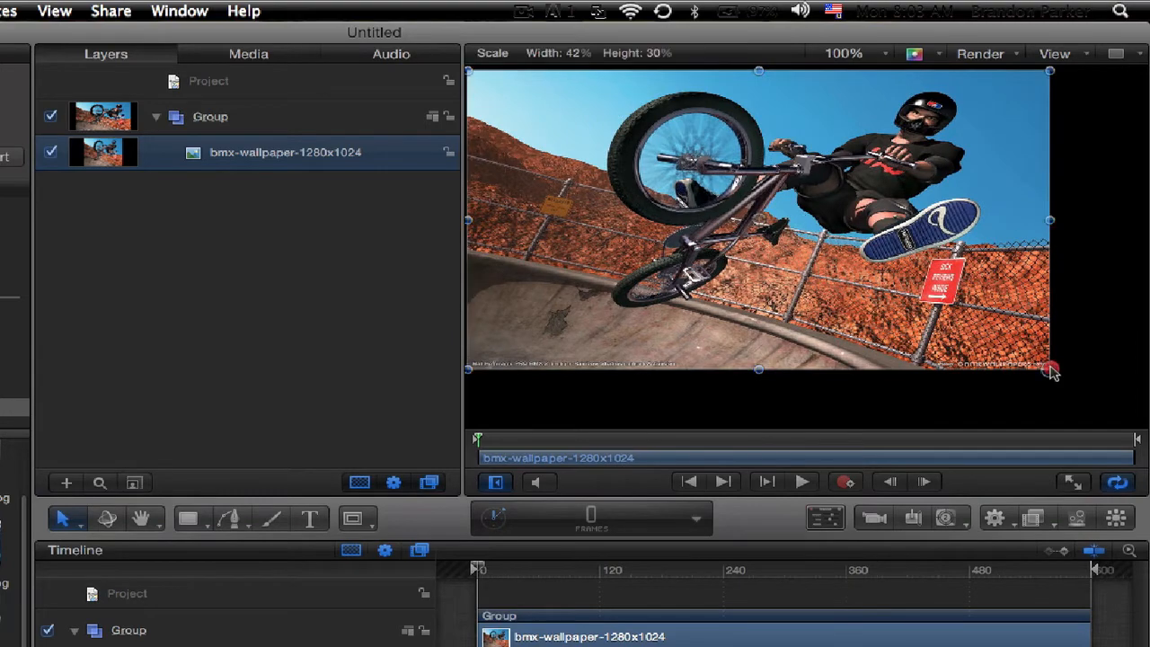
left_click_drag(1051, 372, 1147, 436)
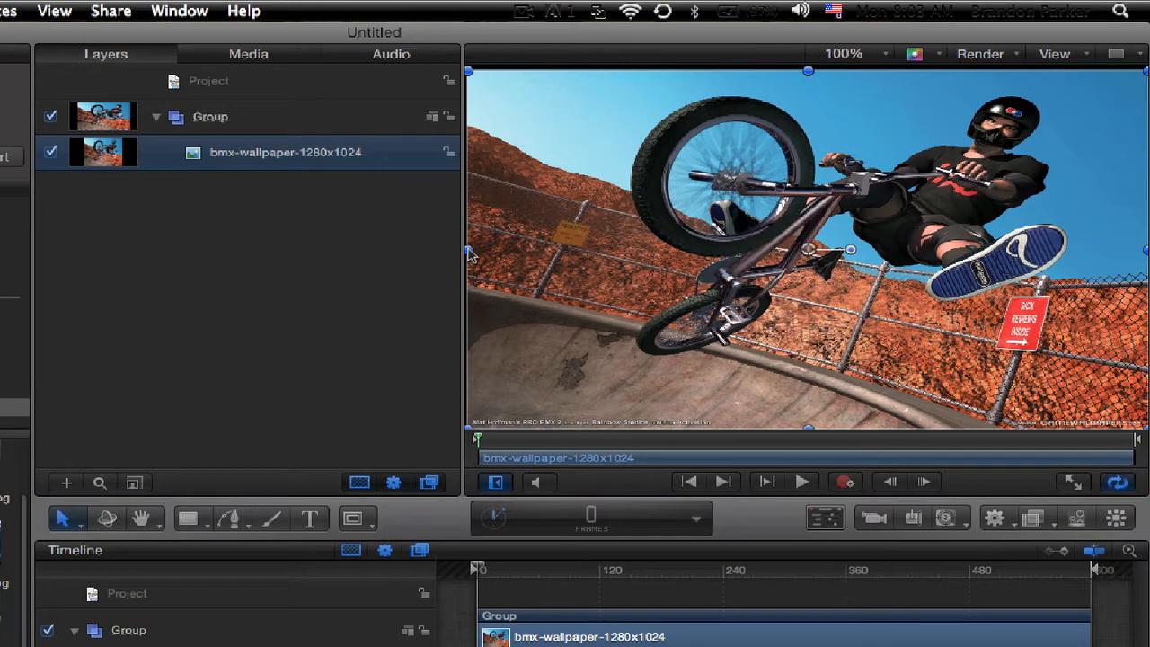
mouse_move(468, 252)
left_mouse_down()
mouse_move(447, 253)
mouse_move(458, 253)
left_mouse_up()
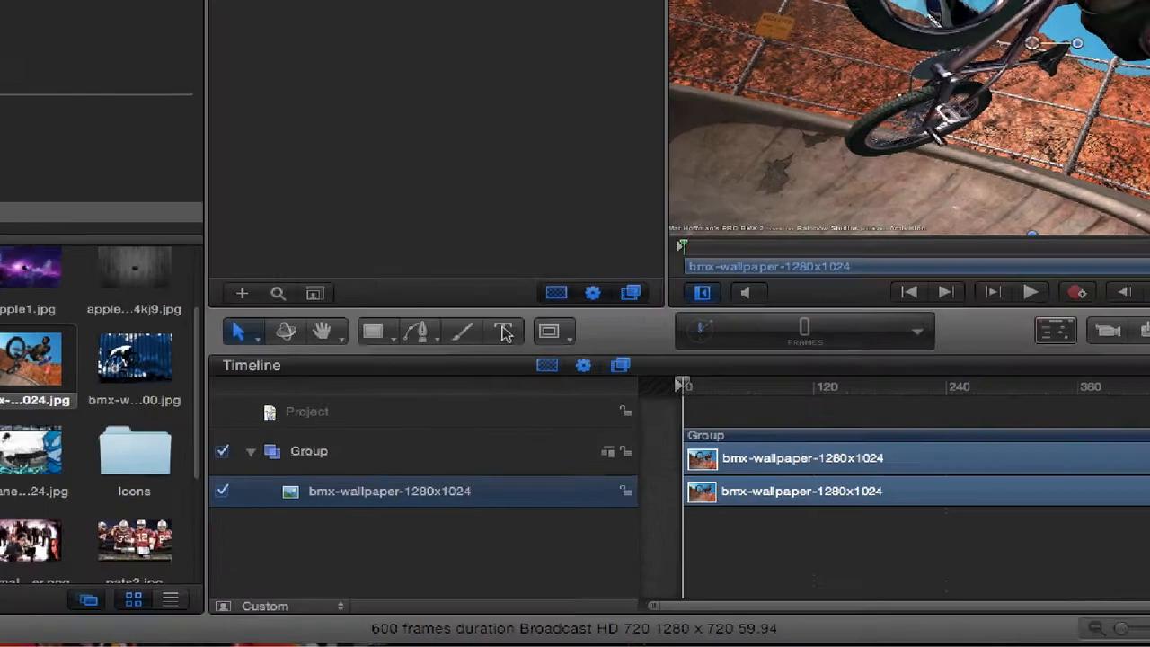
Step: Add the text "mastersun" on top of the wallpaper and move it toward the middle of the picture
left_click(526, 384)
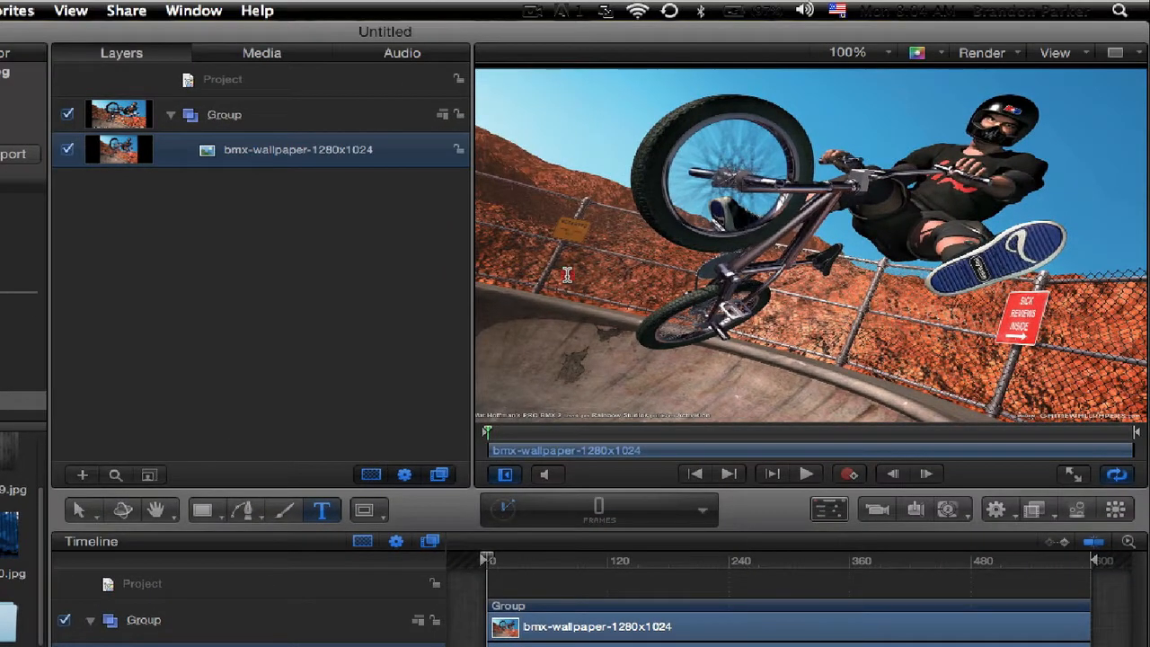
left_click(566, 275)
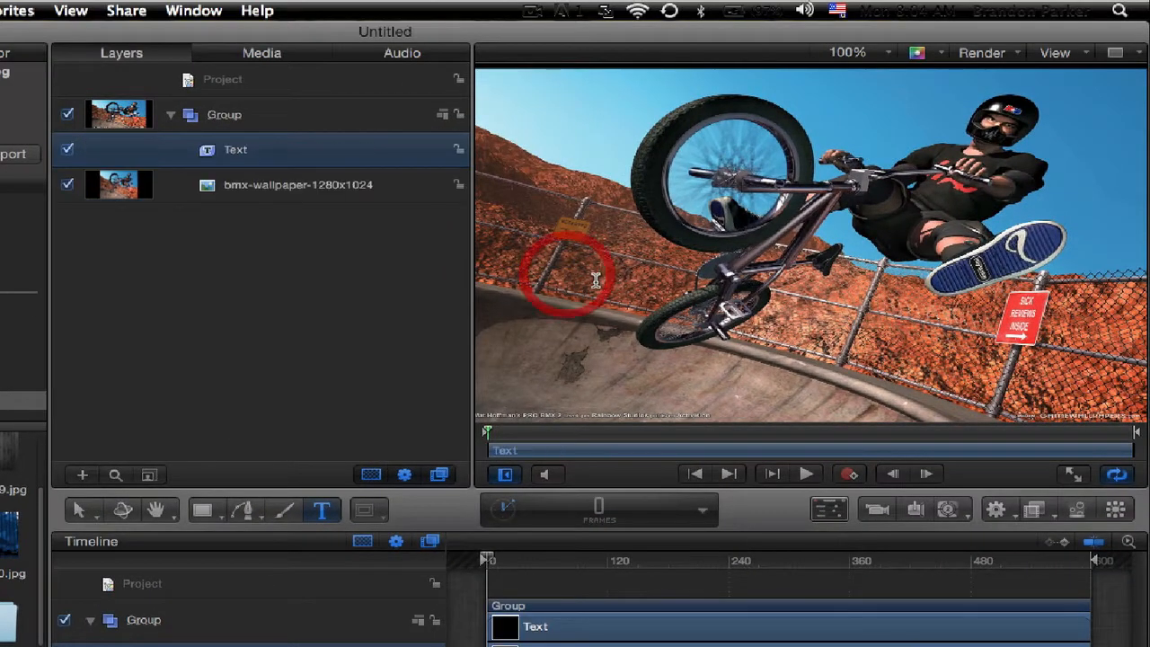
type("mas")
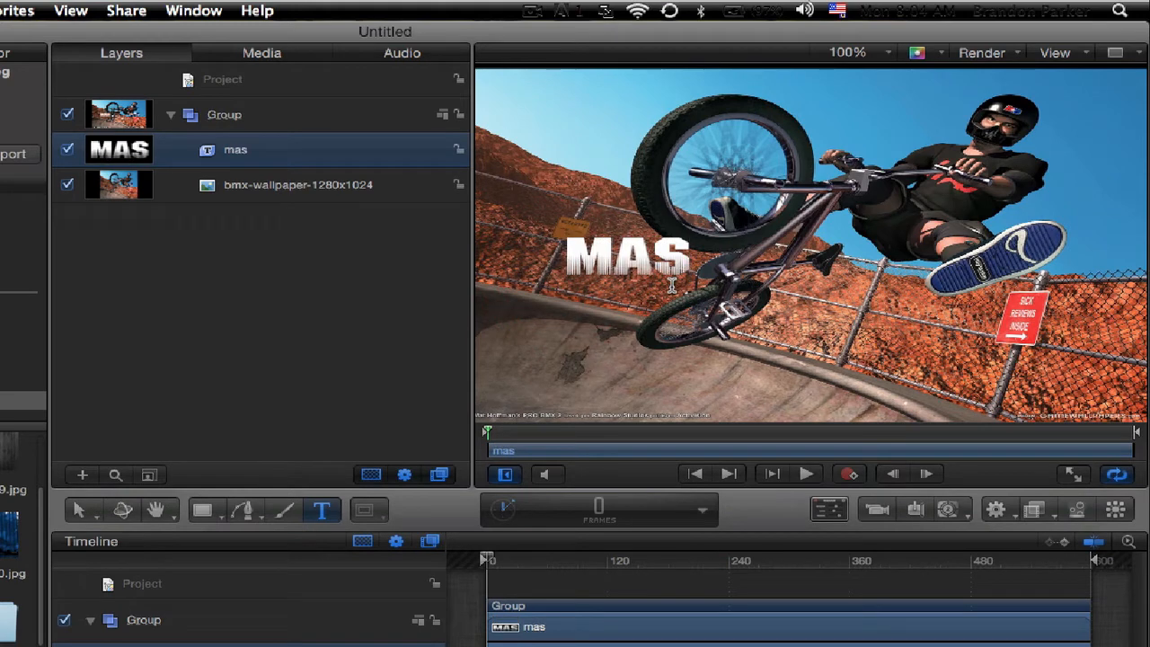
type("ters")
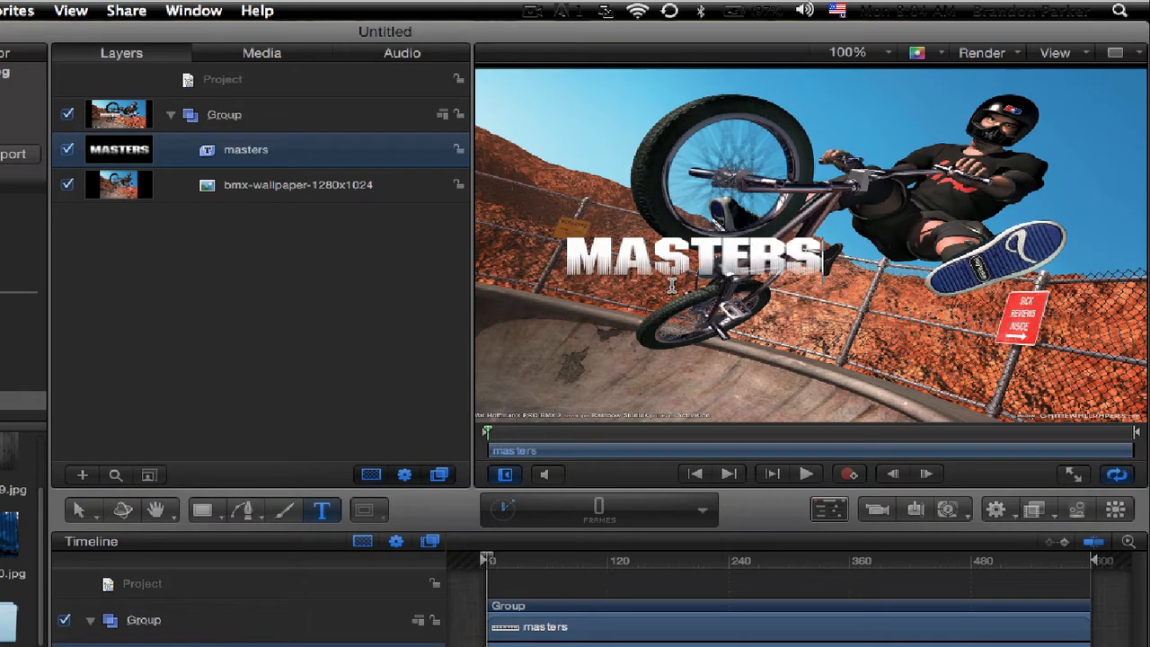
type("un8")
key("BackSpace")
key("BackSpace")
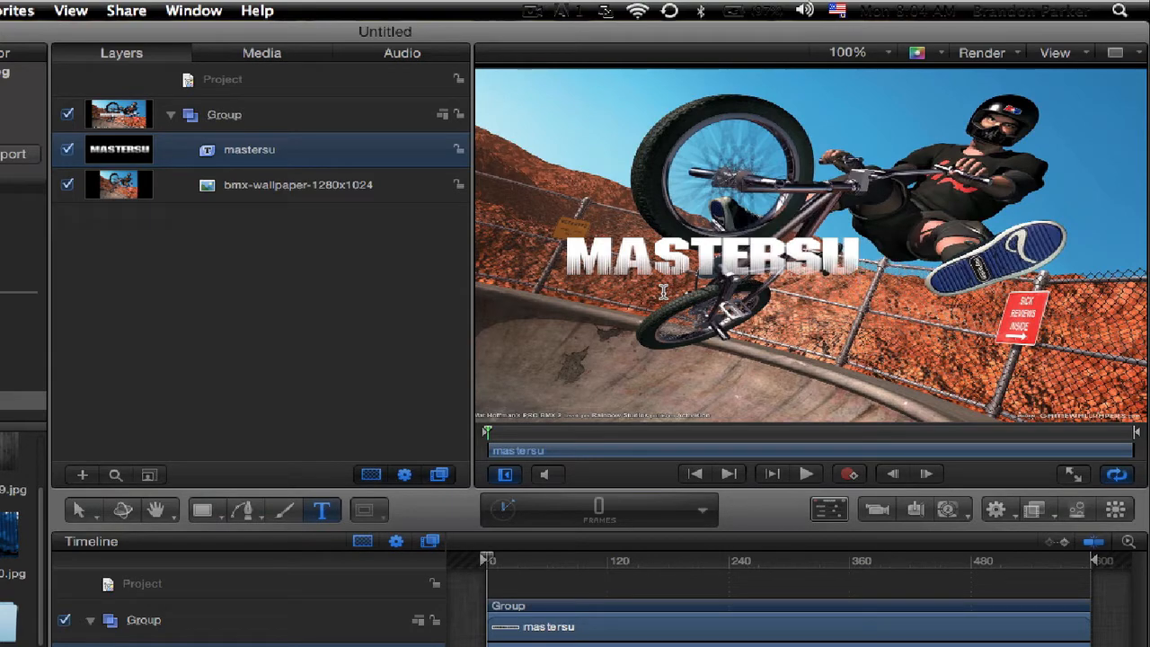
type("n")
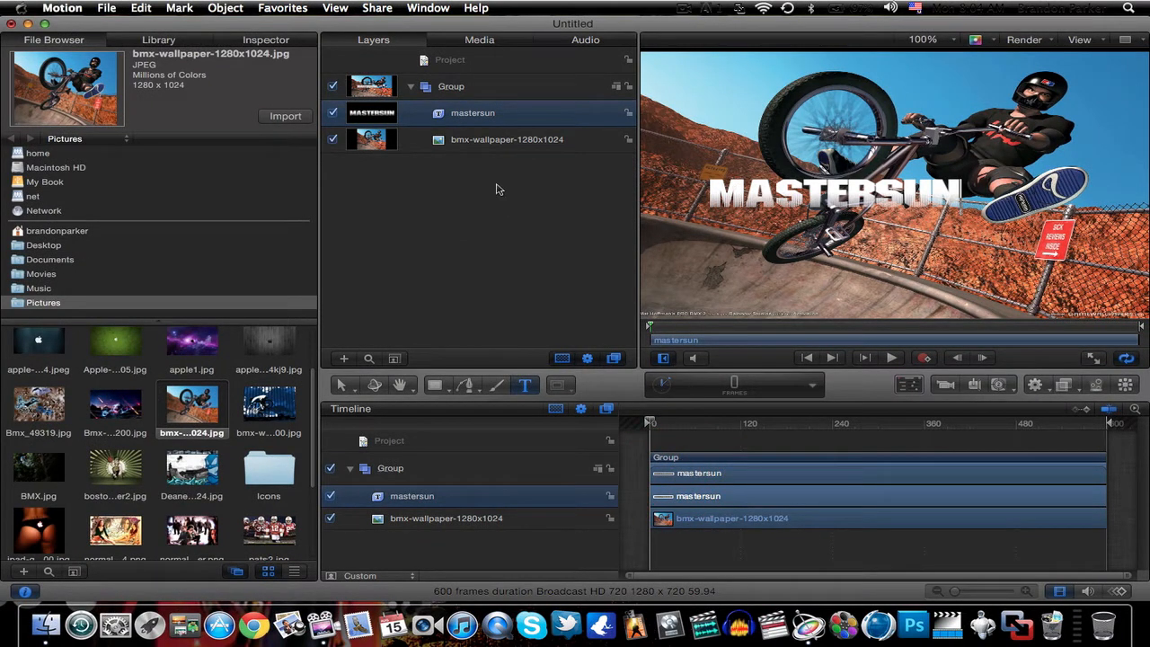
left_click(341, 383)
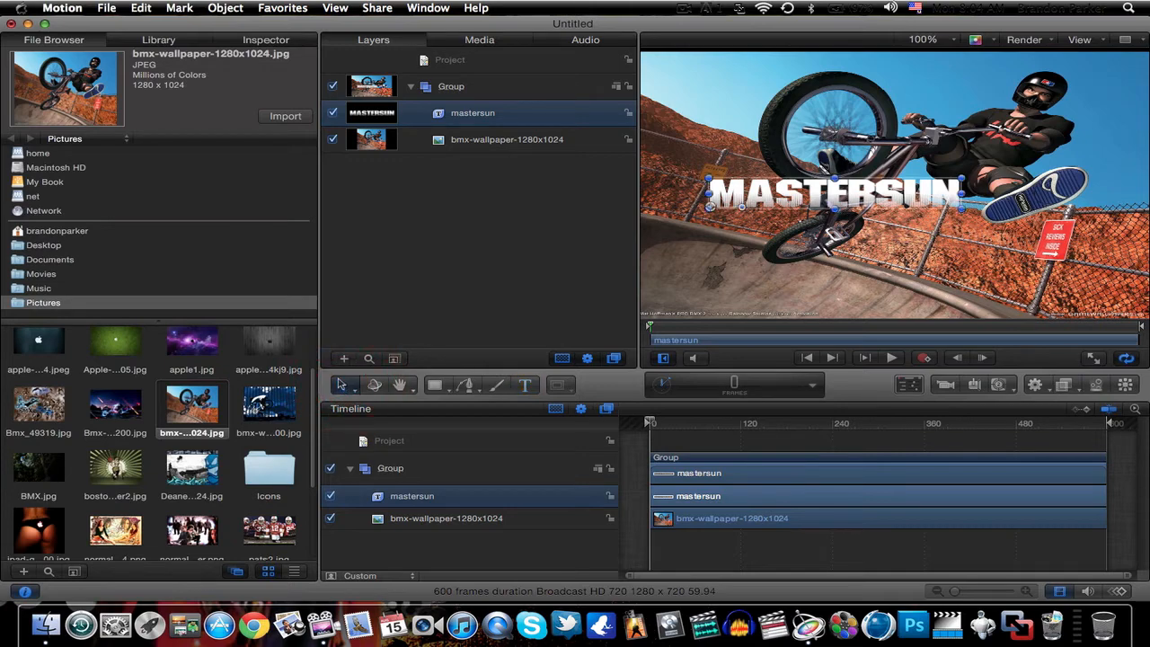
left_click_drag(742, 205, 820, 192)
Step: Try cropping the start of the mastersun text inward, and pull the crop edge back to its full width
right_click(819, 189)
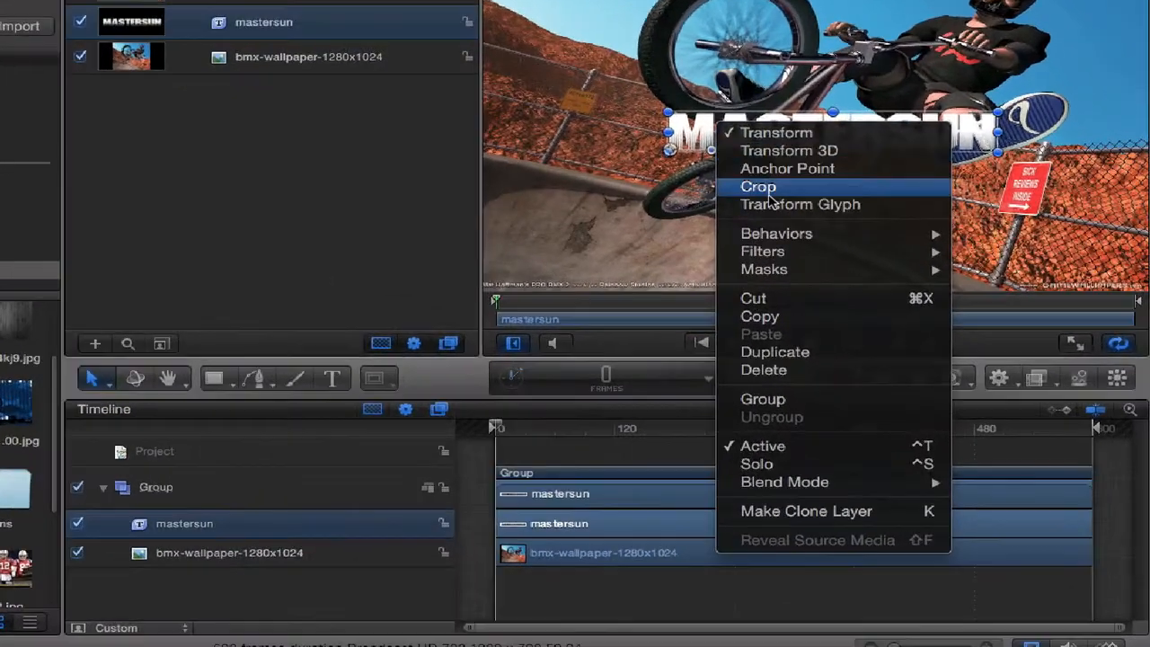
left_click(764, 188)
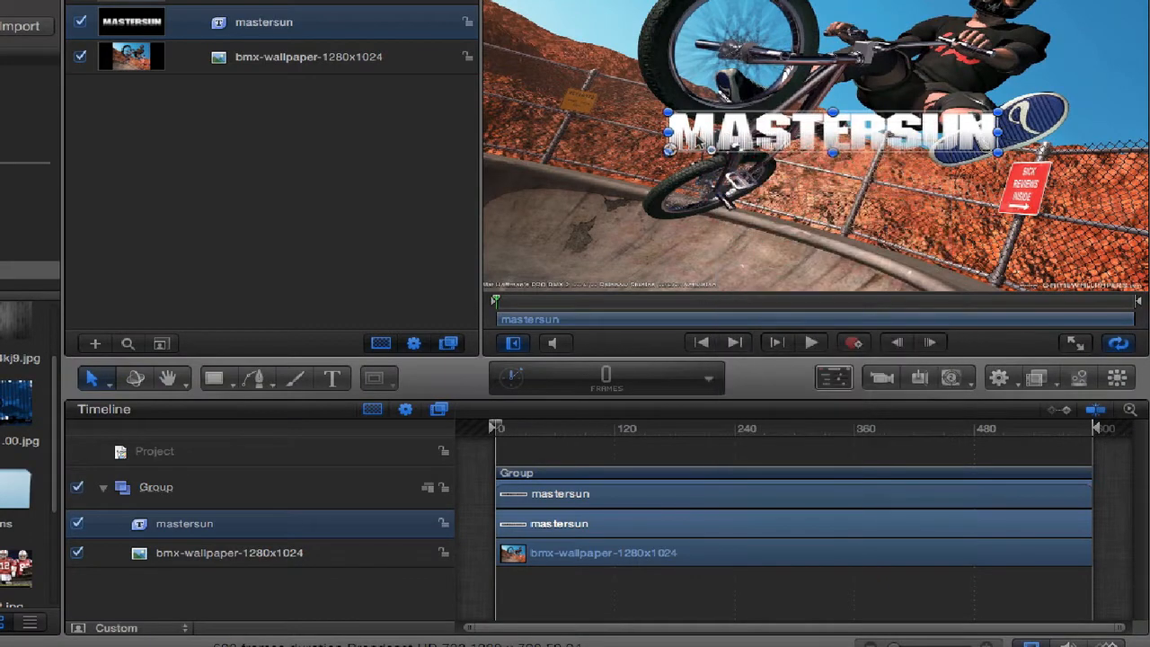
left_click_drag(669, 134, 728, 138)
left_click_drag(735, 204, 735, 205)
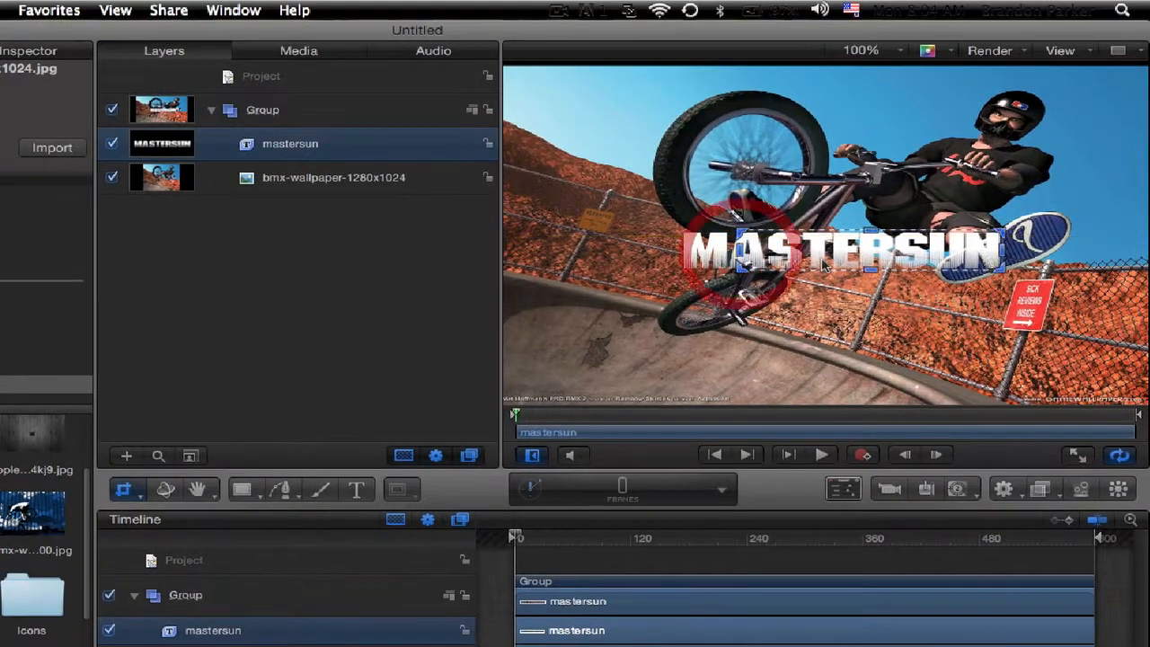
left_click_drag(741, 257, 686, 256)
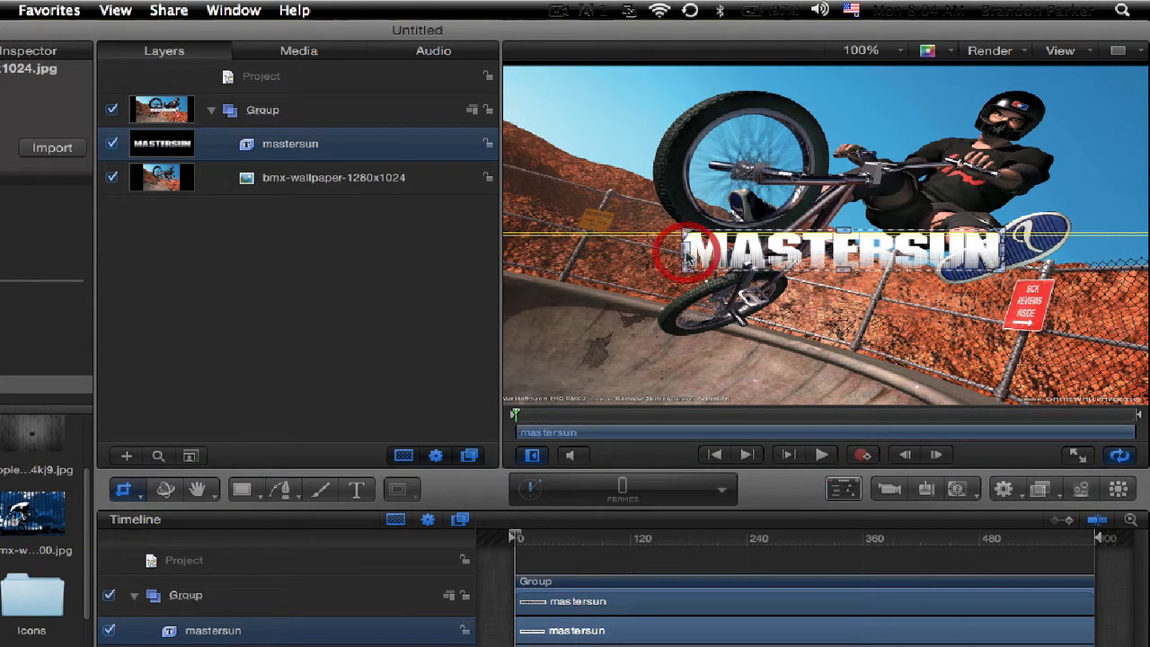
Step: Return the mastersun text to Transform mode and shift it slightly across the picture
right_click(778, 256)
left_click(837, 265)
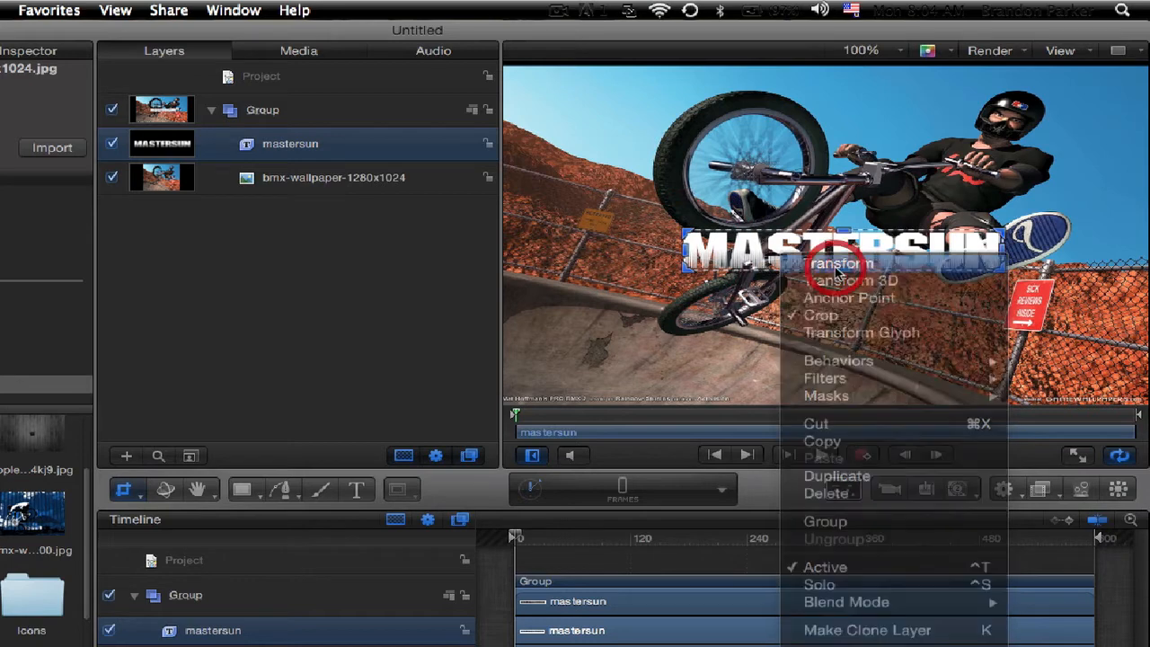
left_click(788, 257)
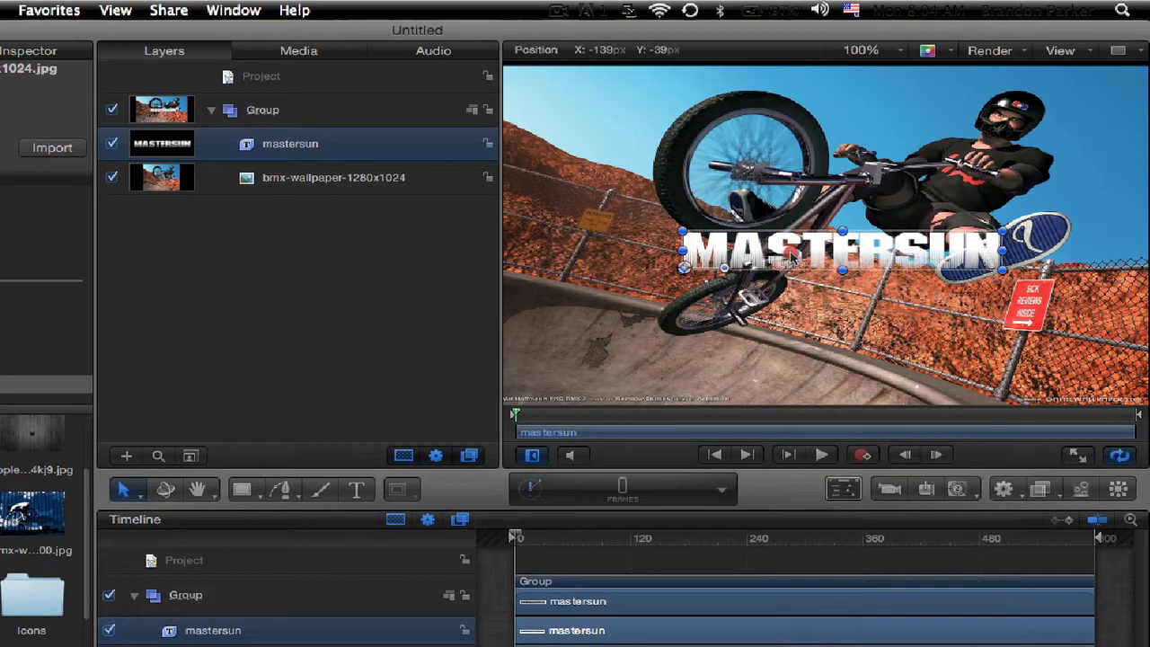
left_click_drag(790, 257, 807, 252)
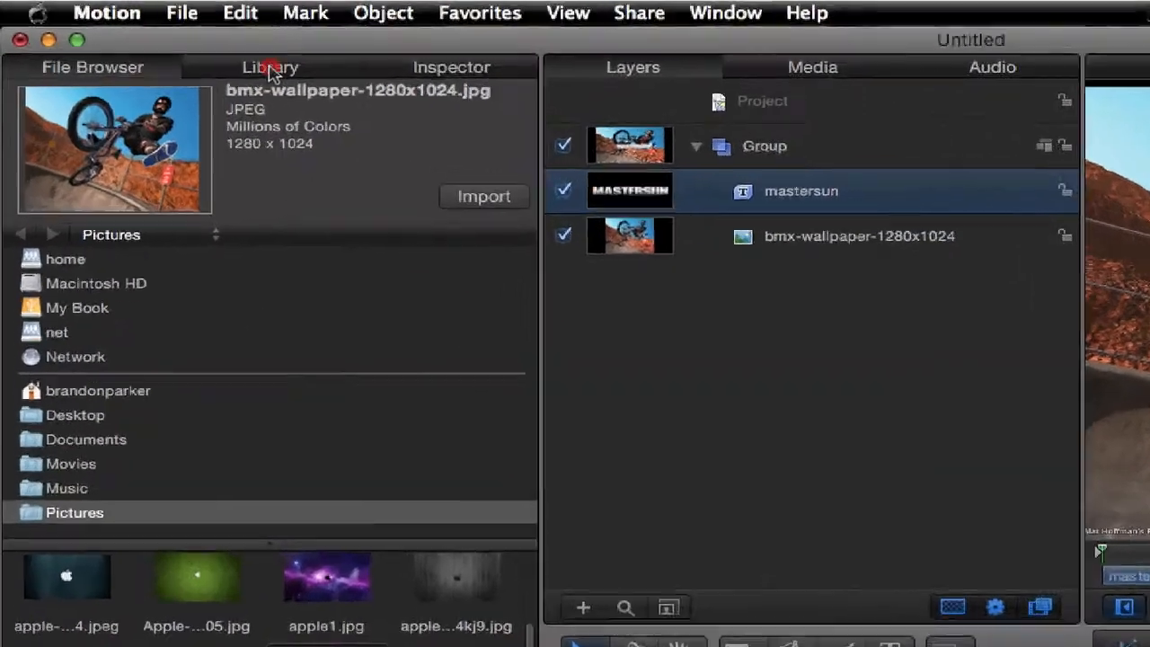
Step: Apply the Candy text style from the Library to the mastersun text and move the text slightly upward
left_click(157, 41)
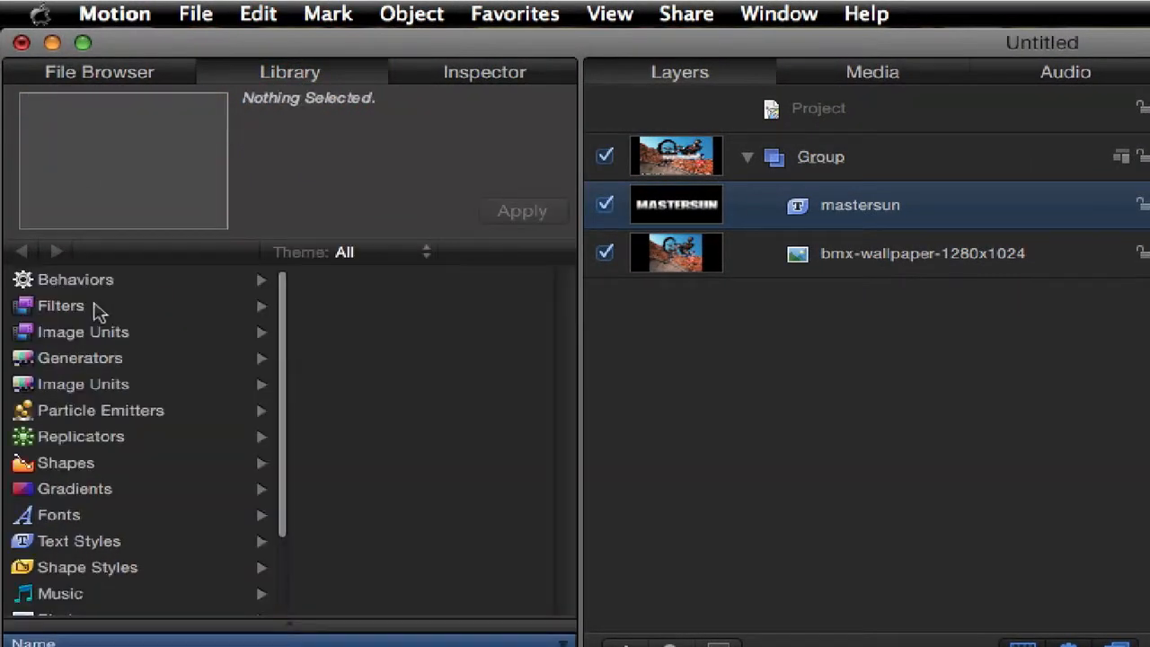
left_click(56, 546)
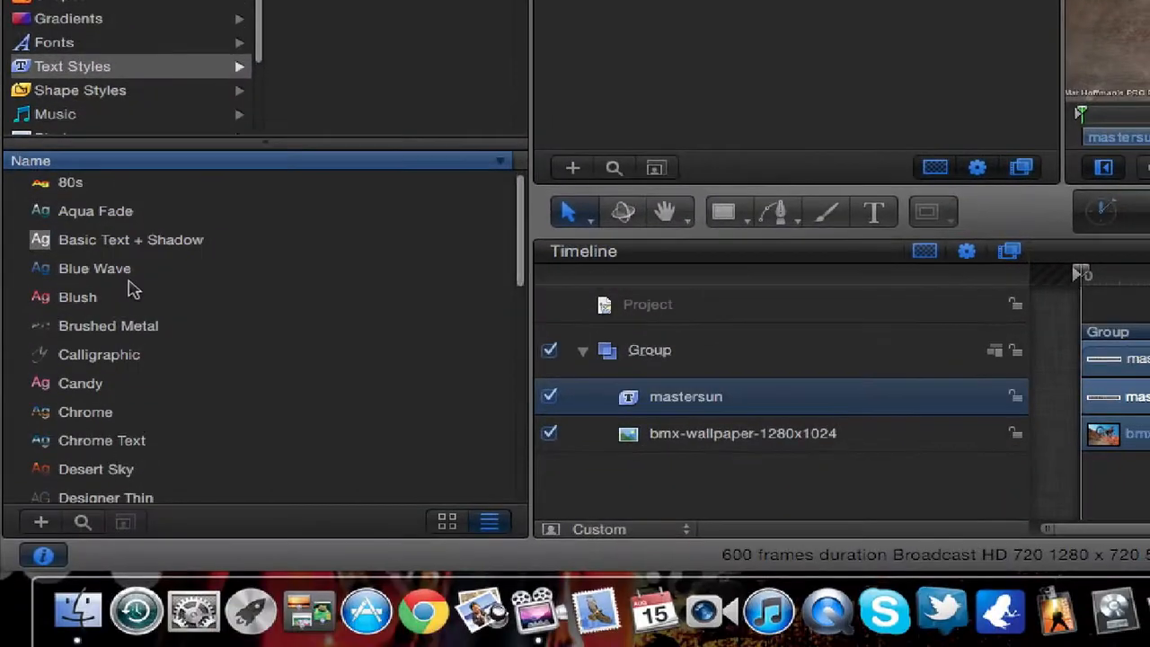
scroll(130, 287, "down", 3)
left_click_drag(72, 305, 1149, 0)
left_click_drag(633, 336, 634, 338)
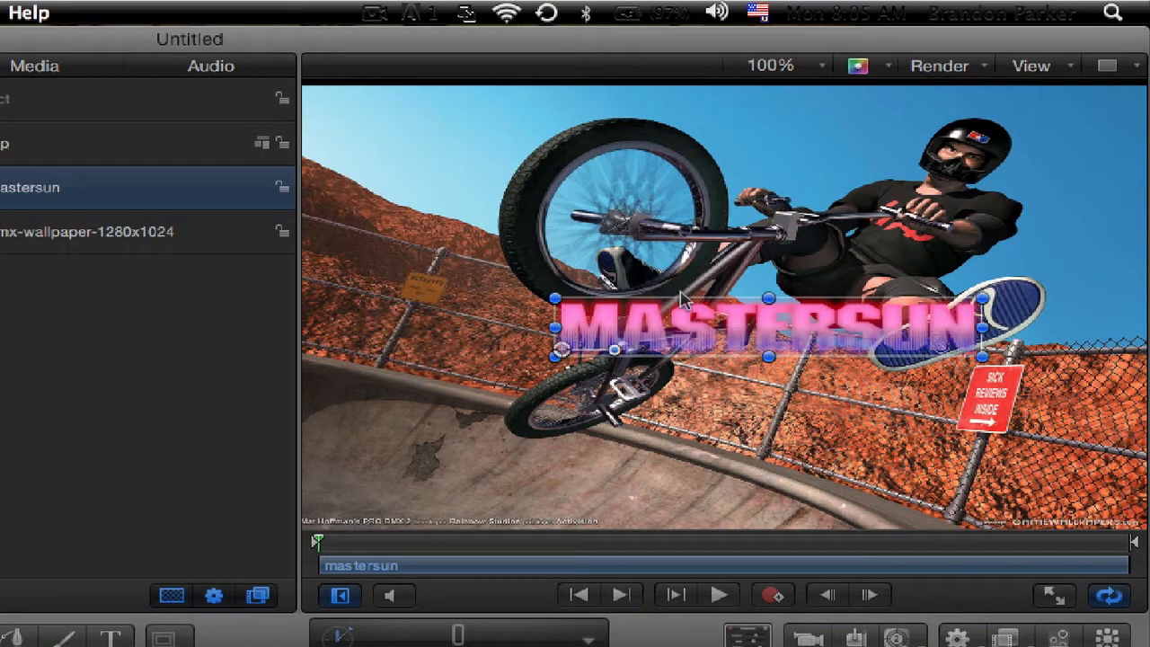
left_click_drag(608, 341, 598, 300)
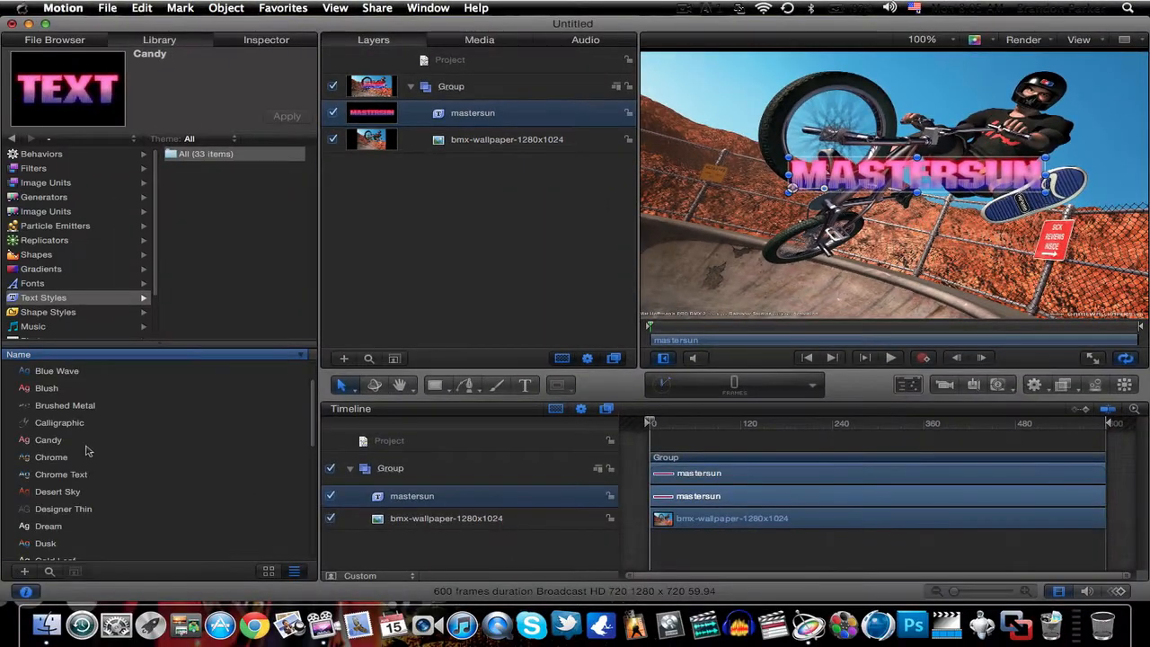
Step: Apply the Calligraphic text style to the mastersun text
scroll(88, 451, "up", 1)
left_click(46, 436)
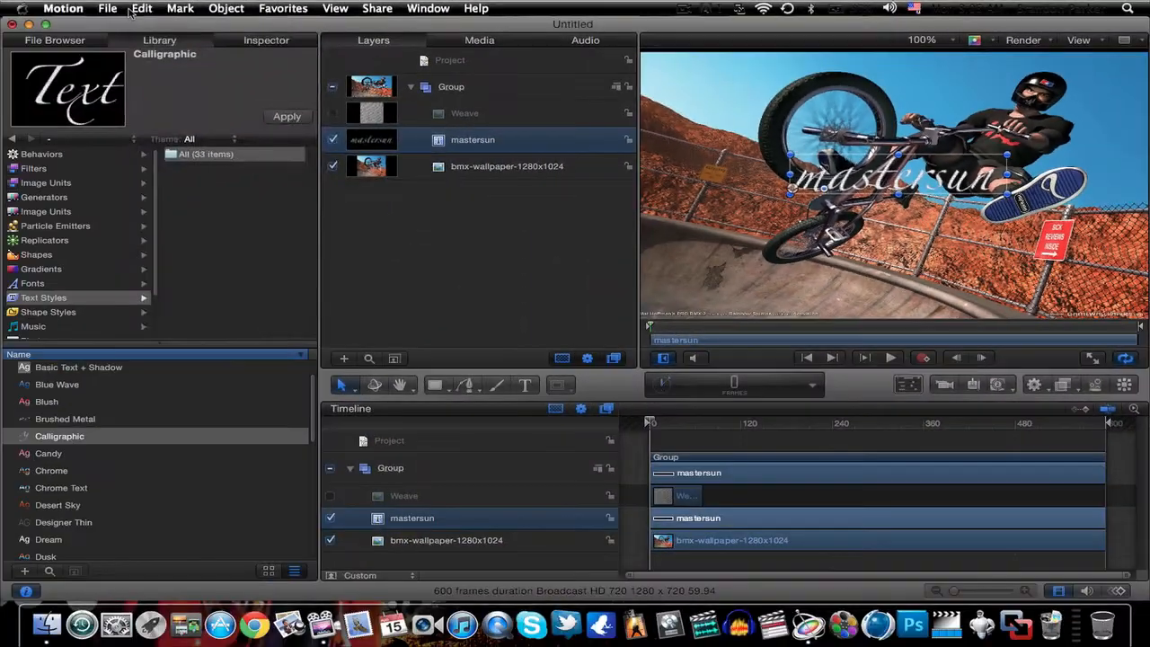
Step: Undo the Calligraphic style on the mastersun text and look through the other text styles
left_click(142, 8)
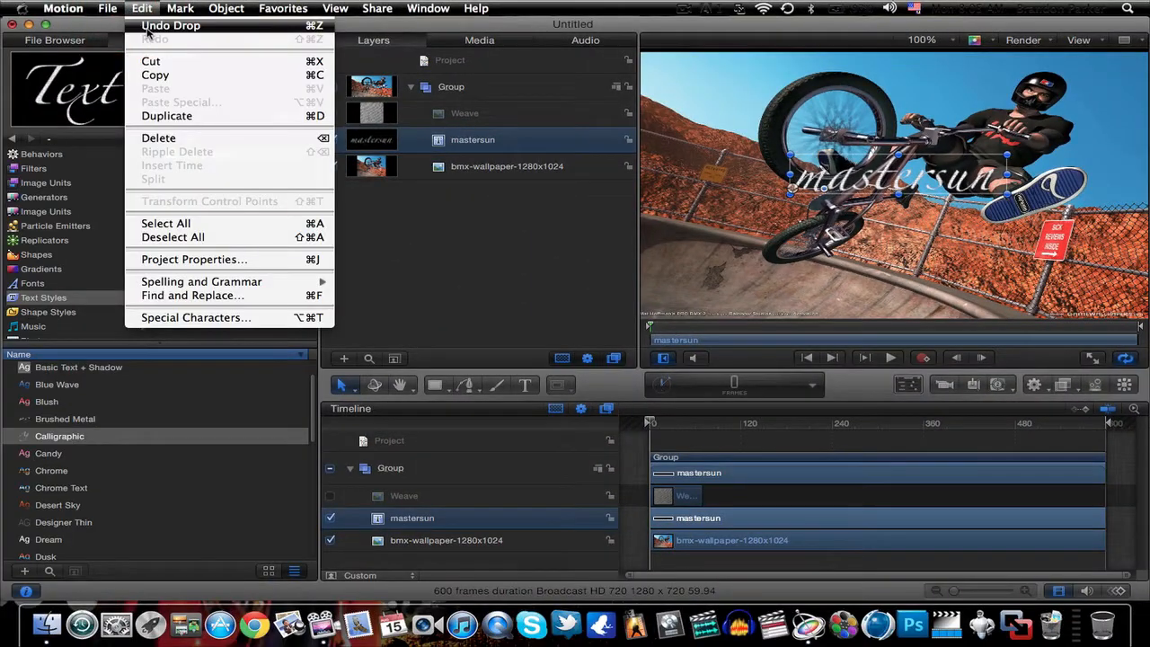
left_click(169, 26)
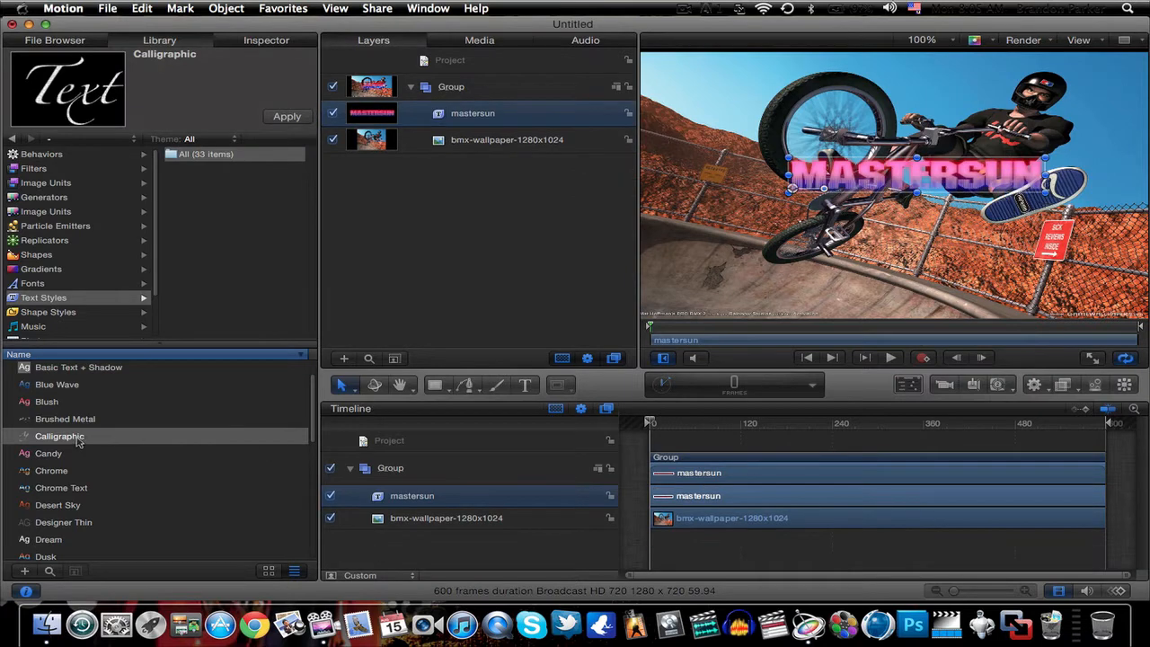
scroll(78, 441, "down", 3)
scroll(78, 441, "down", 1)
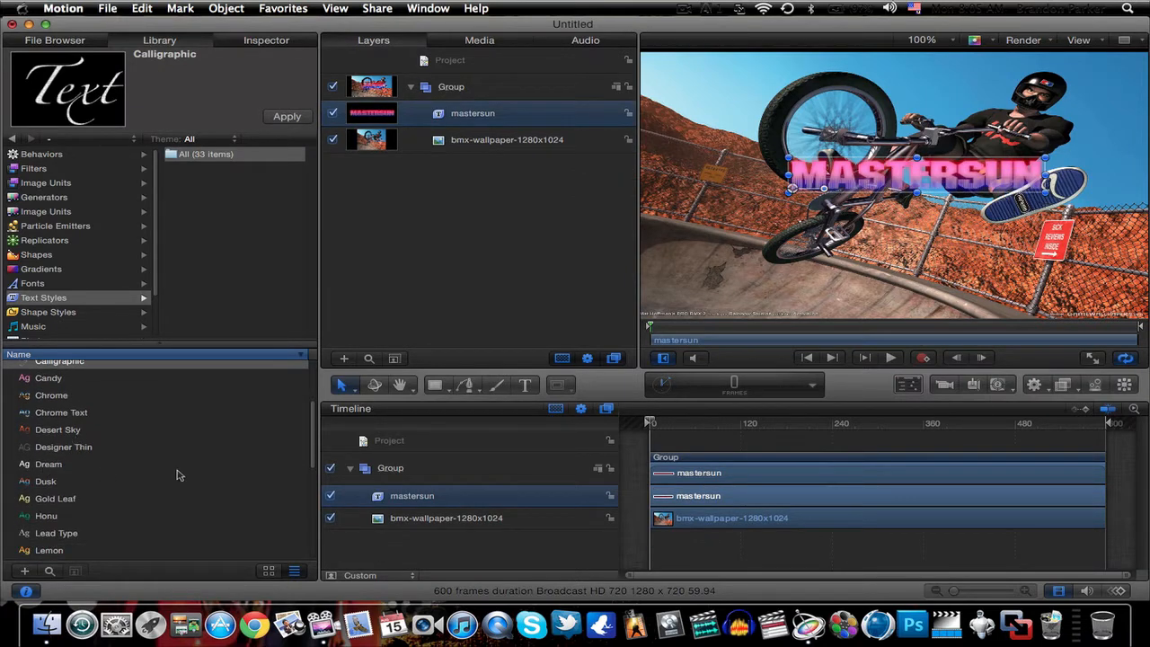
scroll(177, 474, "up", 5)
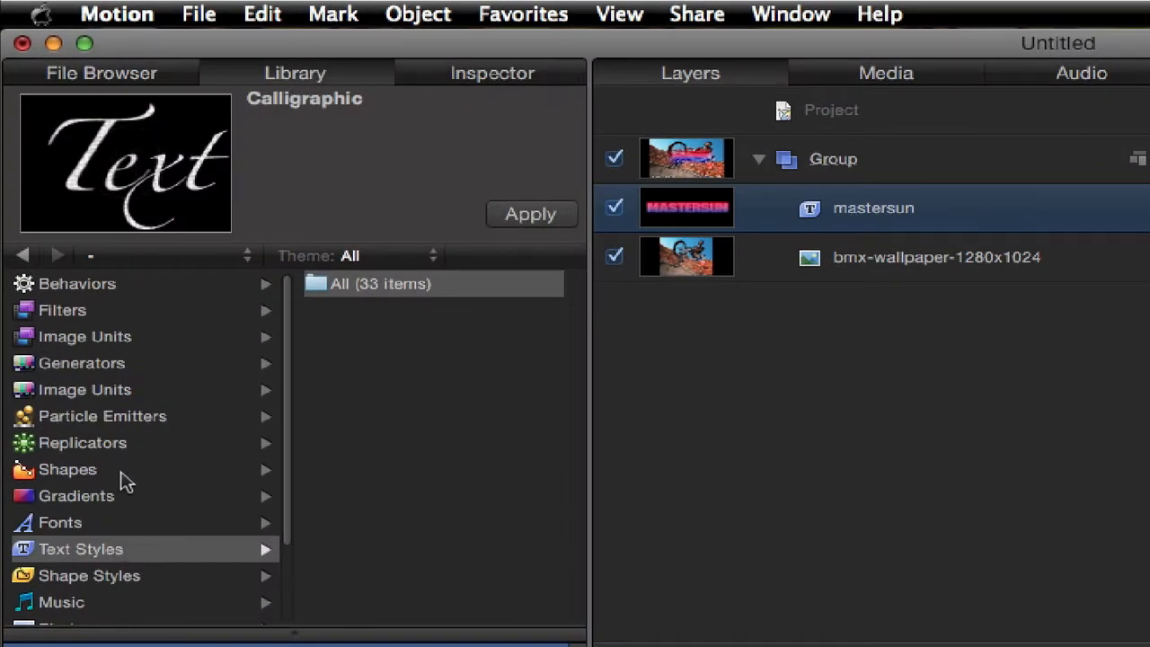
Step: Browse the Library's generators and preview the Time Date text generator
left_click(125, 370)
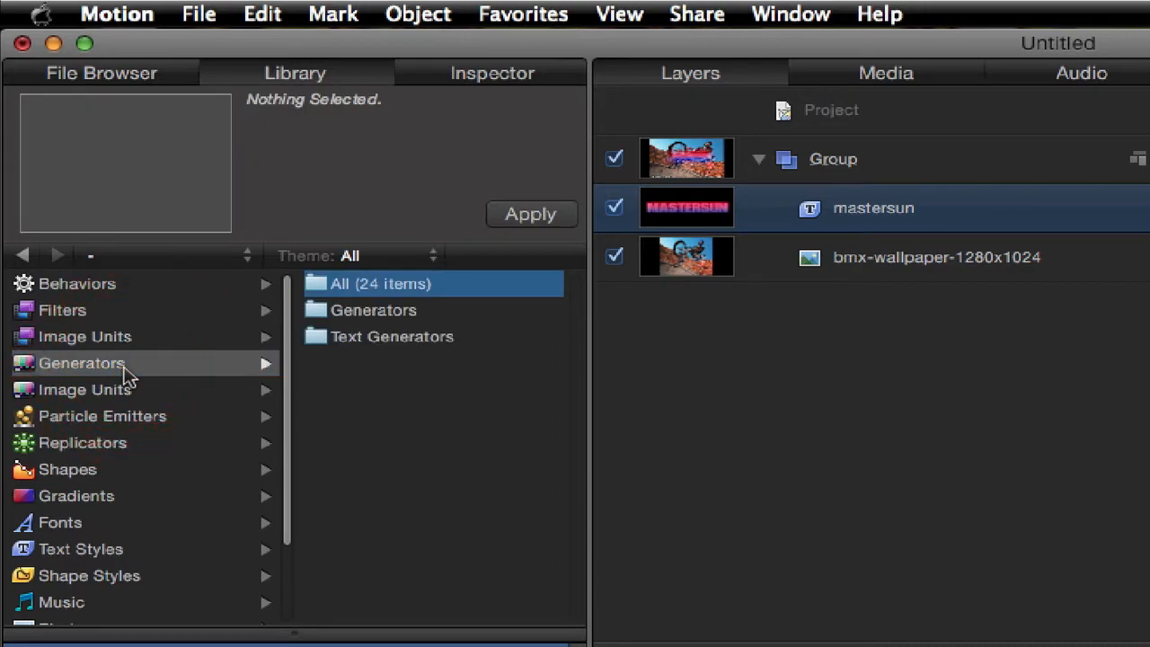
left_click(323, 310)
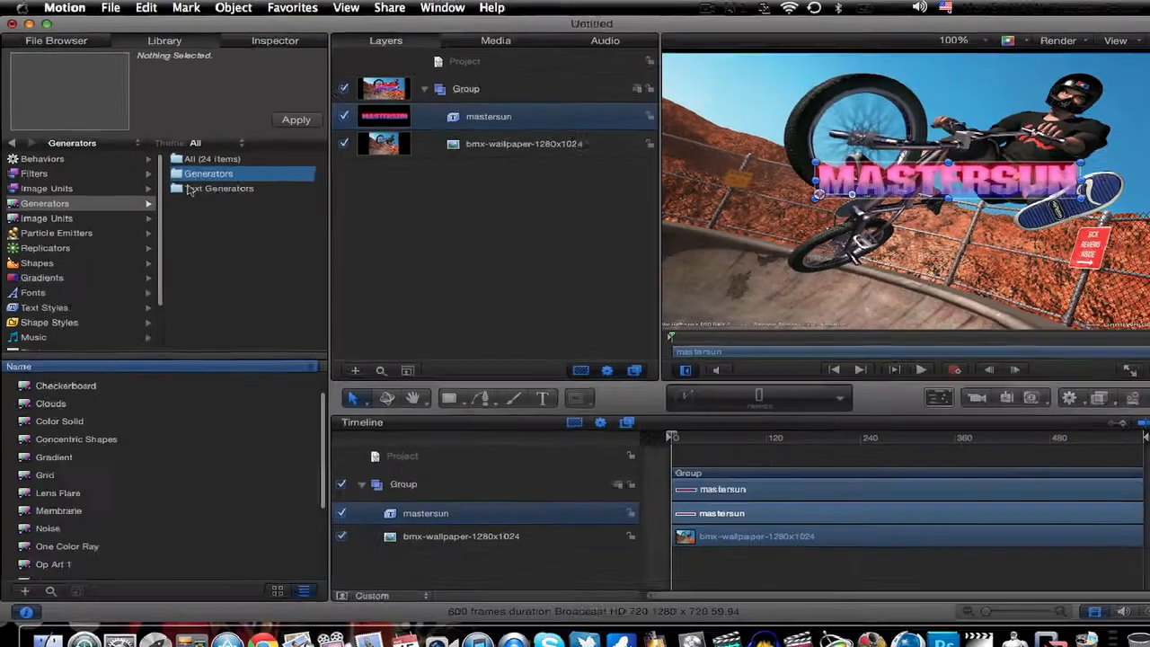
left_click(342, 337)
left_click(60, 404)
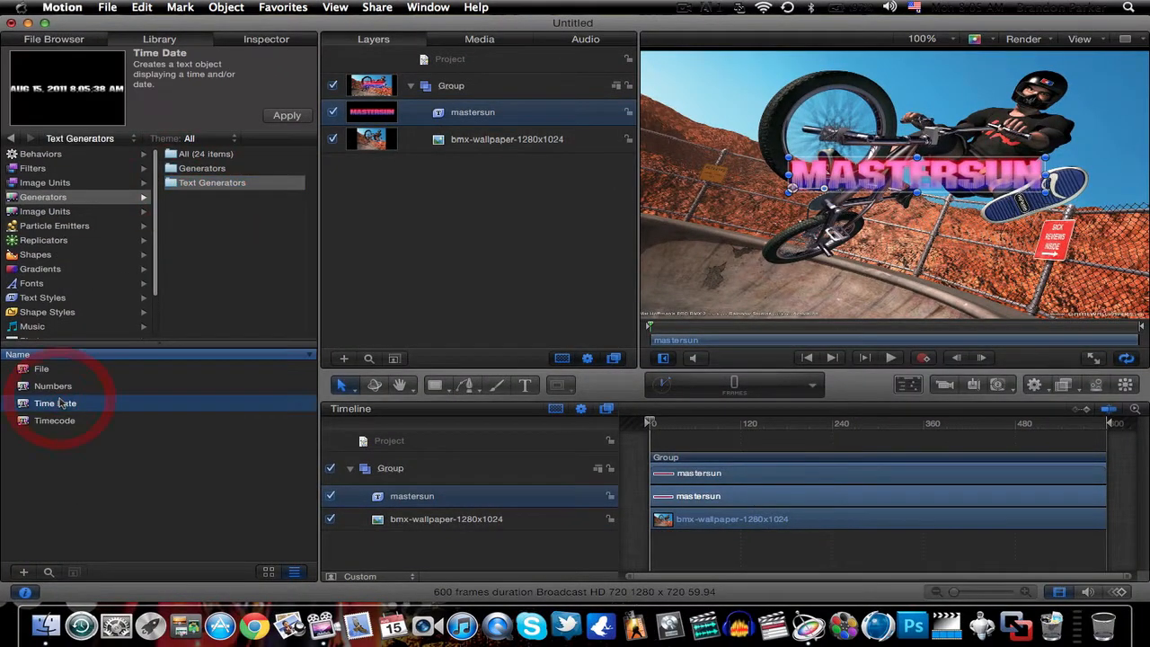
Step: Add the Numbers text generator just below the mastersun text in the picture and play back its counting
left_click(37, 386)
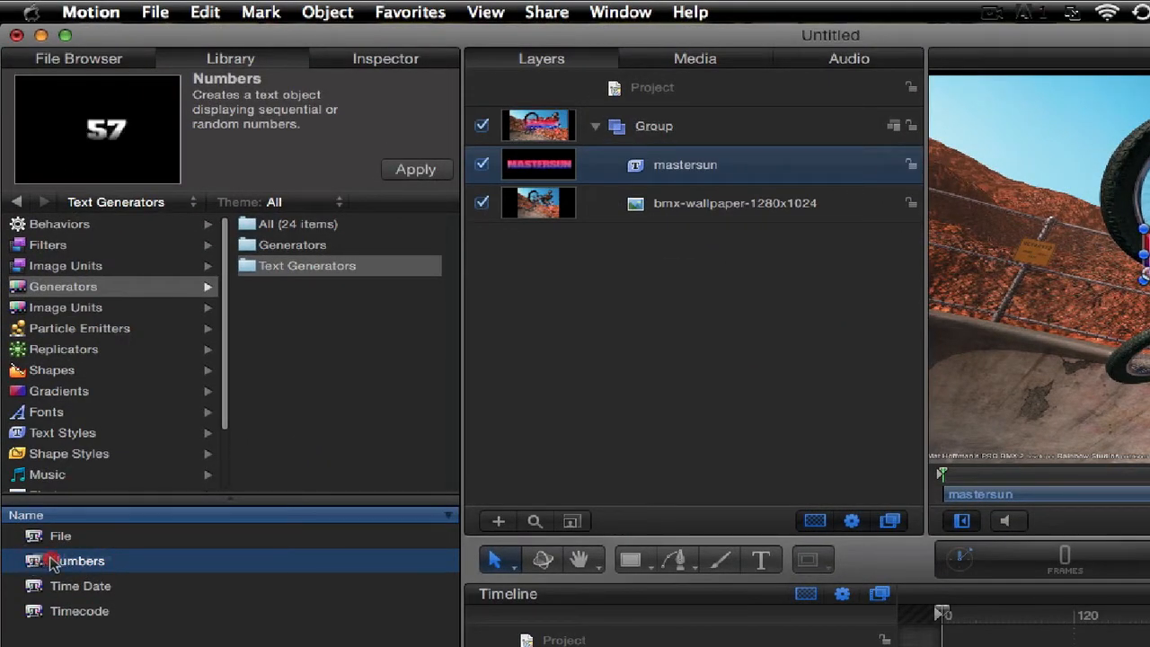
left_click_drag(51, 561, 1145, 301)
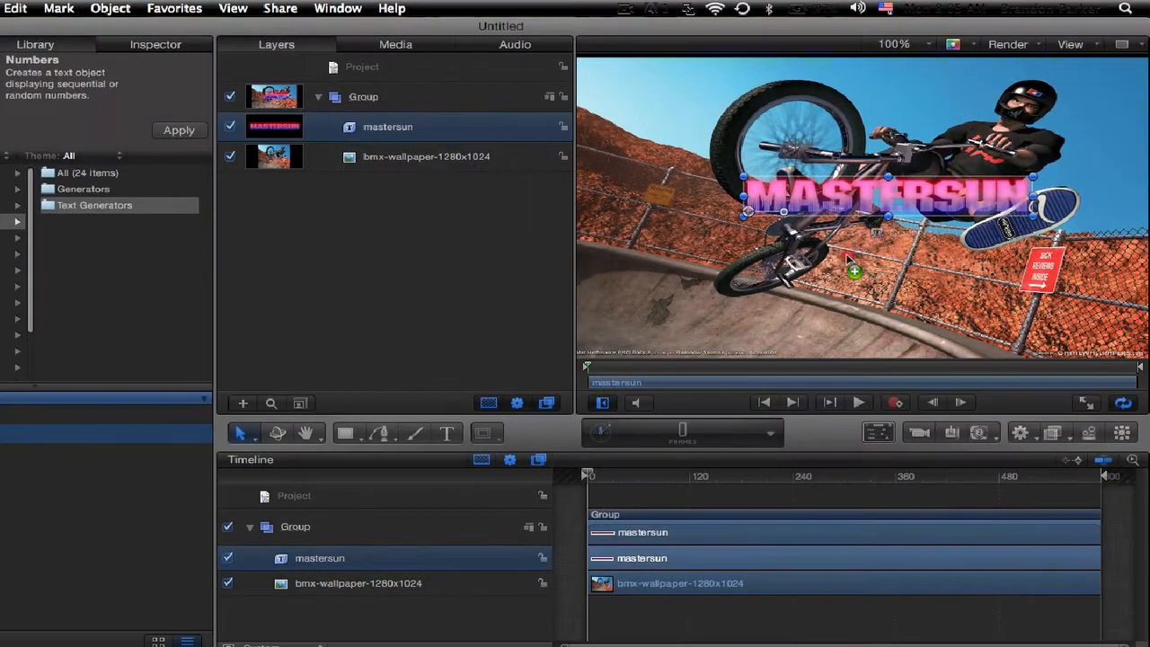
left_click_drag(845, 257, 839, 262)
mouse_move(772, 277)
left_mouse_down()
mouse_move(759, 260)
mouse_move(772, 268)
left_mouse_up()
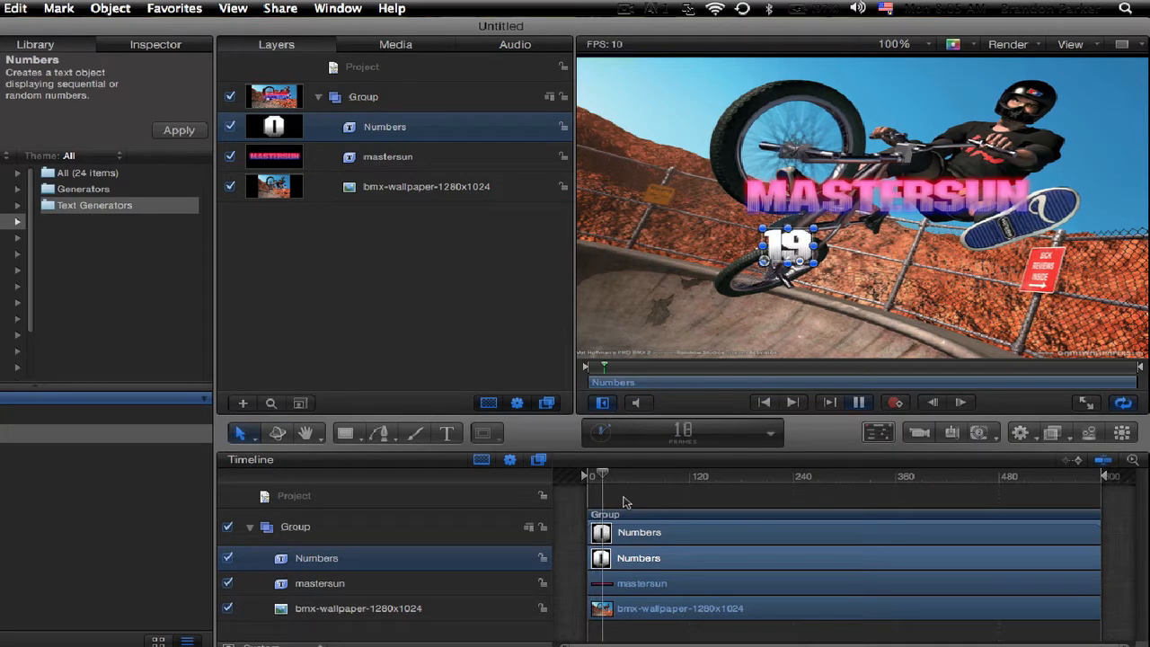
key("space")
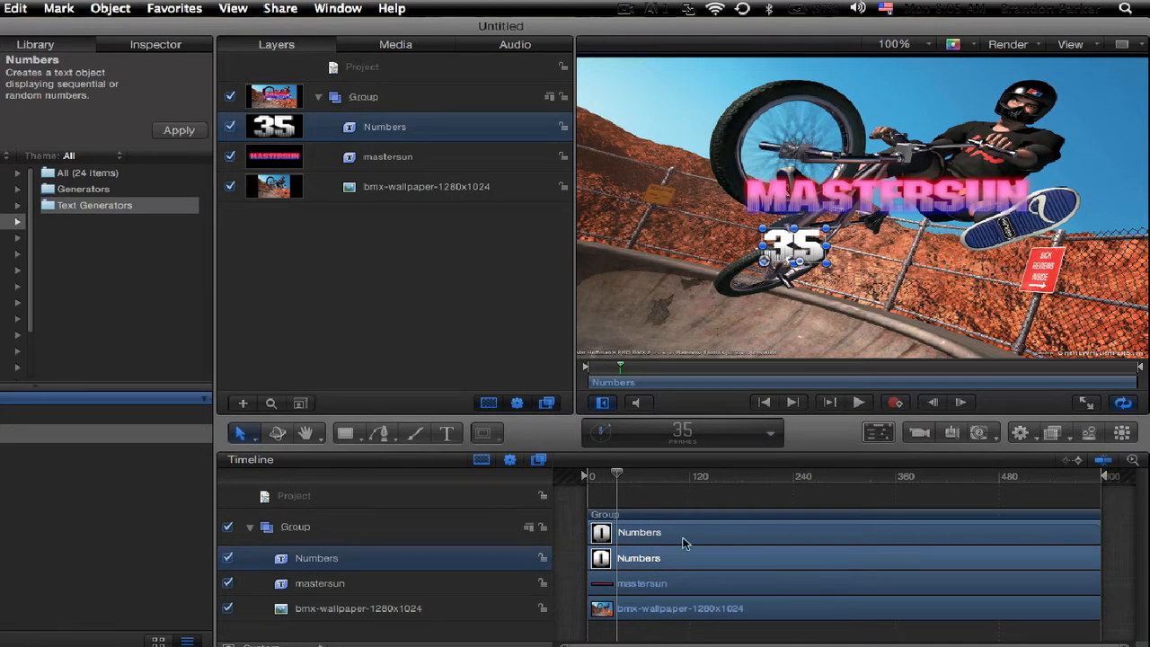
Step: Trim the end of the mastersun text to about frame 90 and play the project from the start
left_click(618, 584)
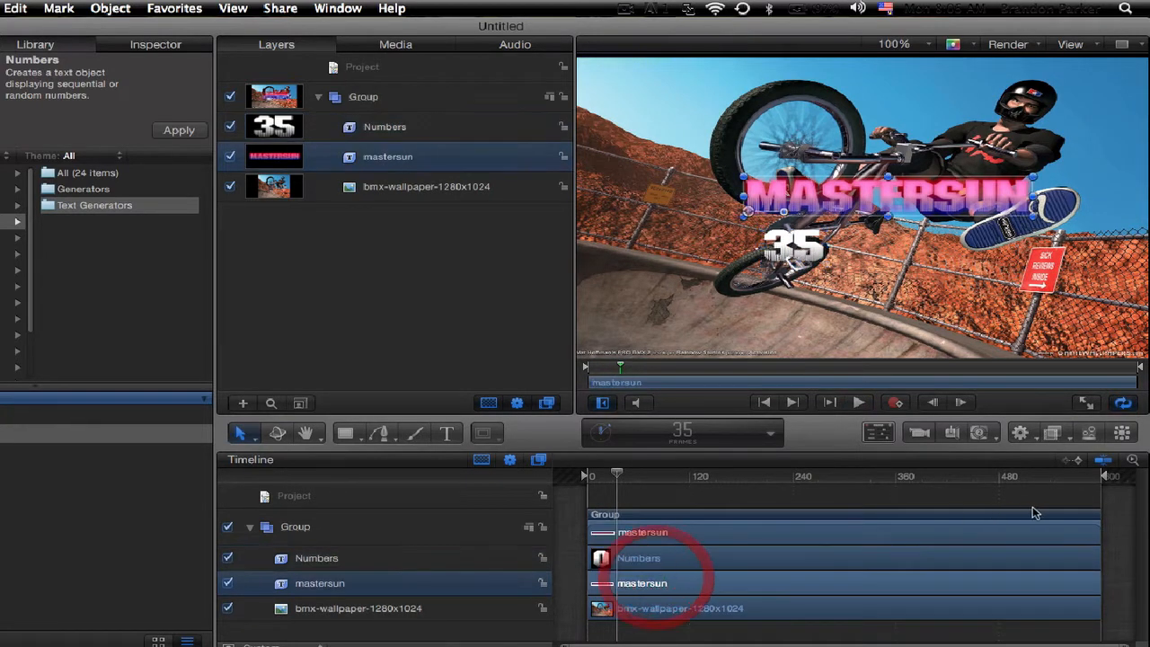
left_click_drag(1095, 529, 660, 538)
left_click(580, 473)
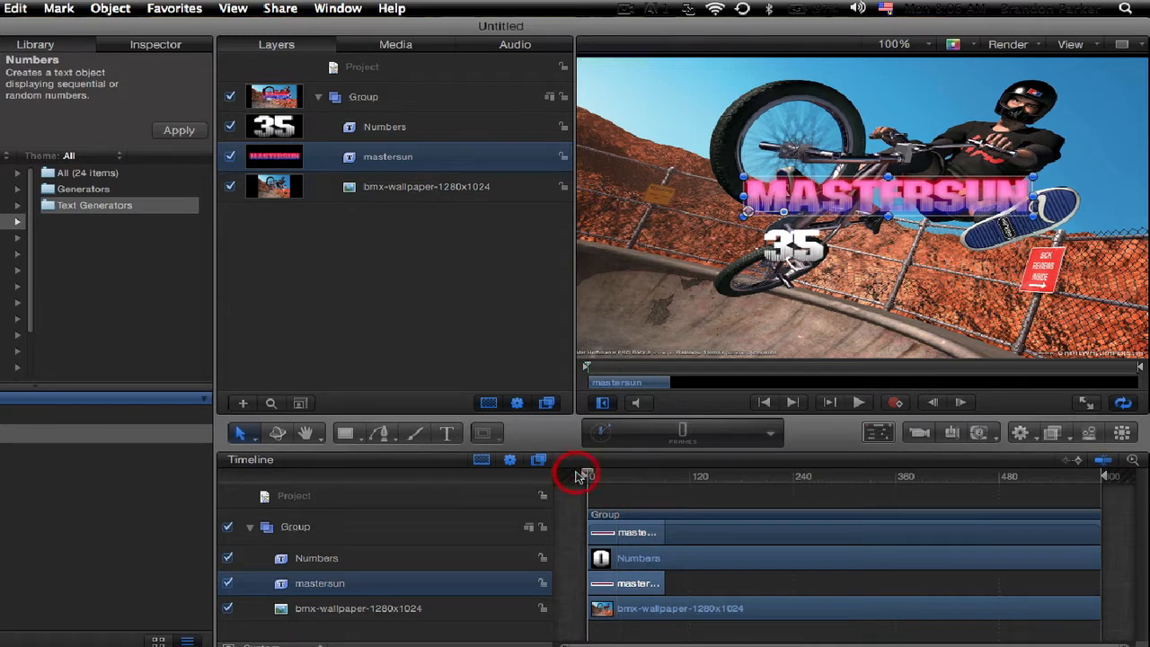
key("space")
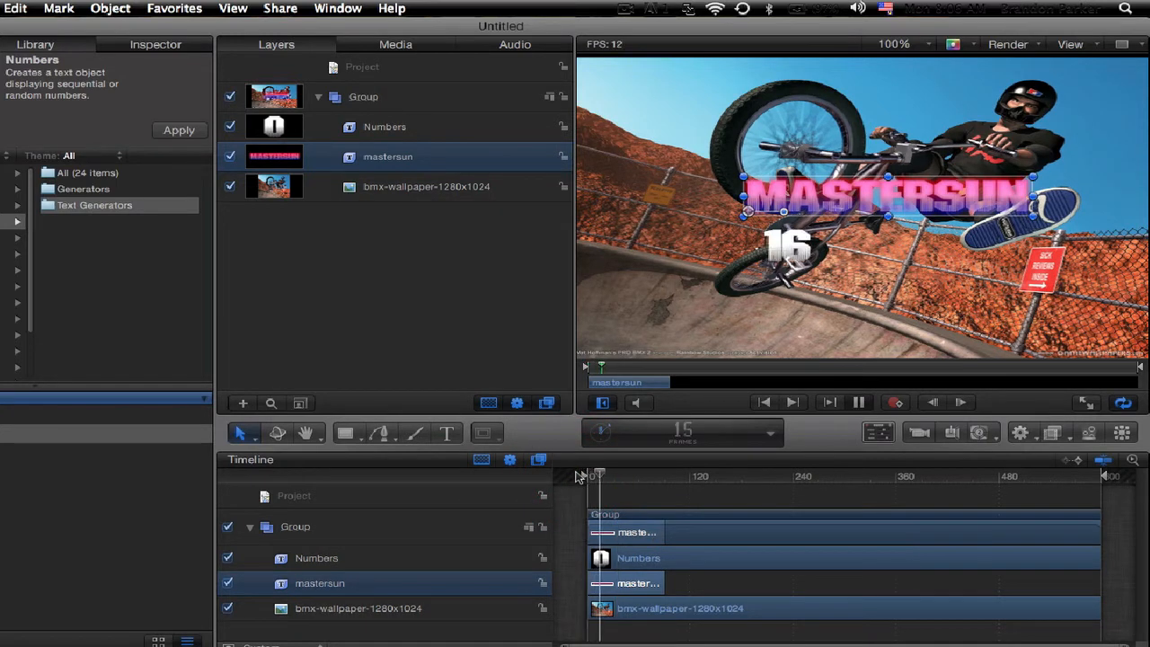
key("space")
Step: Move the Numbers layer into its own group beneath the existing group and play the project from the start
left_click(283, 128)
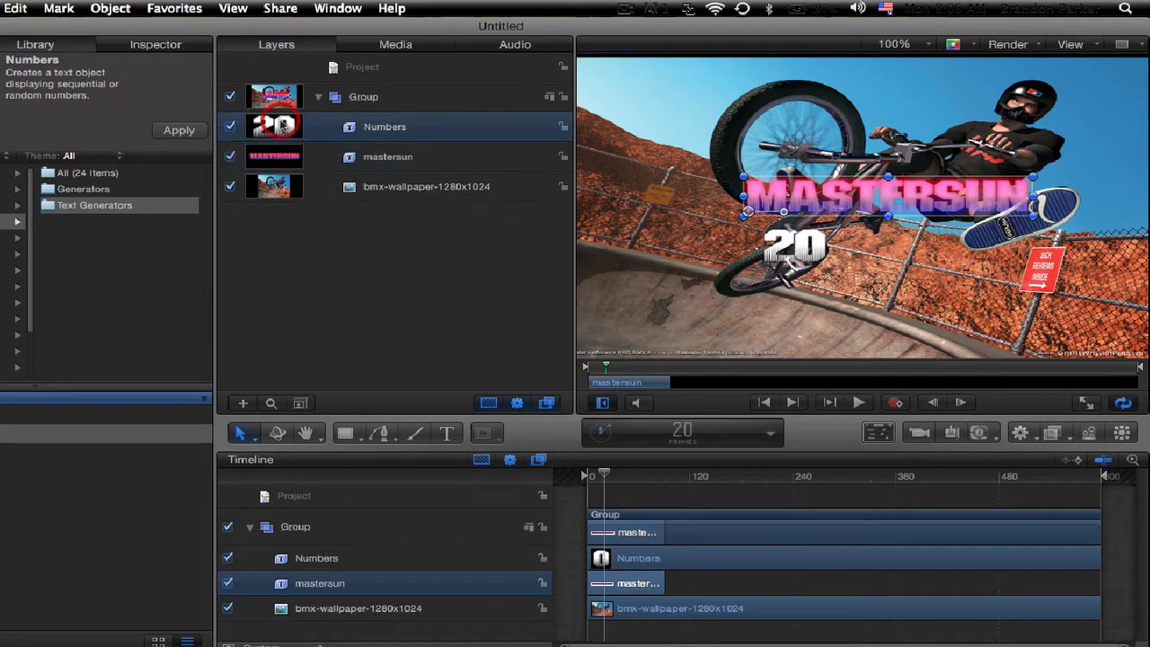
mouse_move(274, 211)
left_mouse_down()
mouse_move(279, 227)
mouse_move(271, 199)
left_mouse_up()
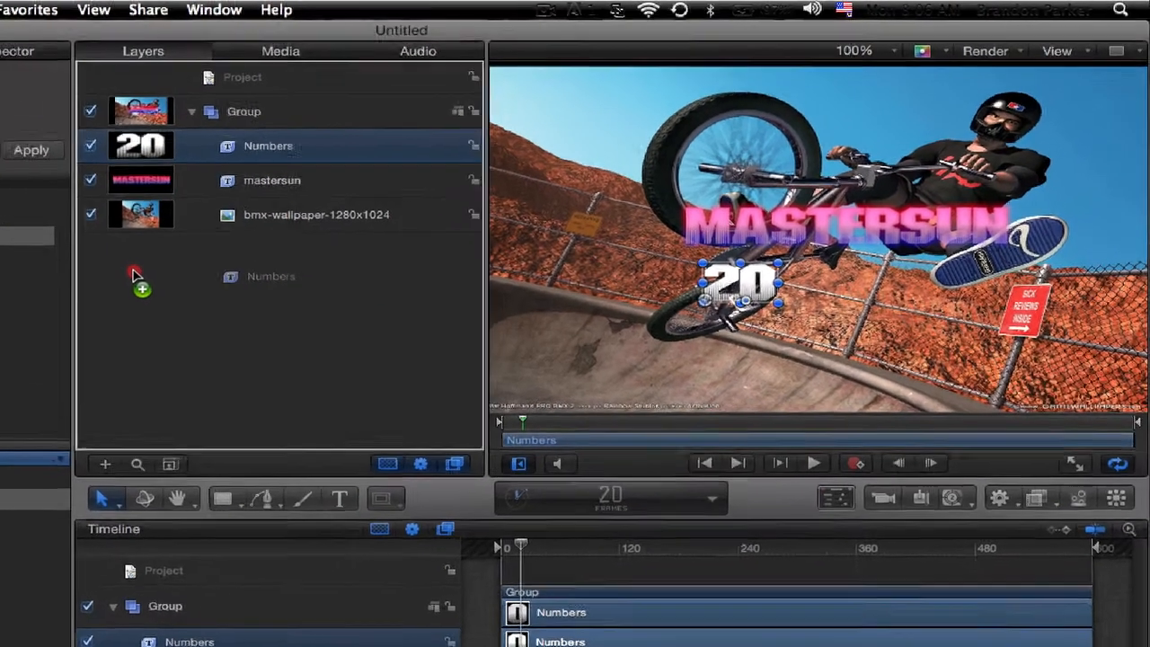
left_click_drag(124, 230, 124, 232)
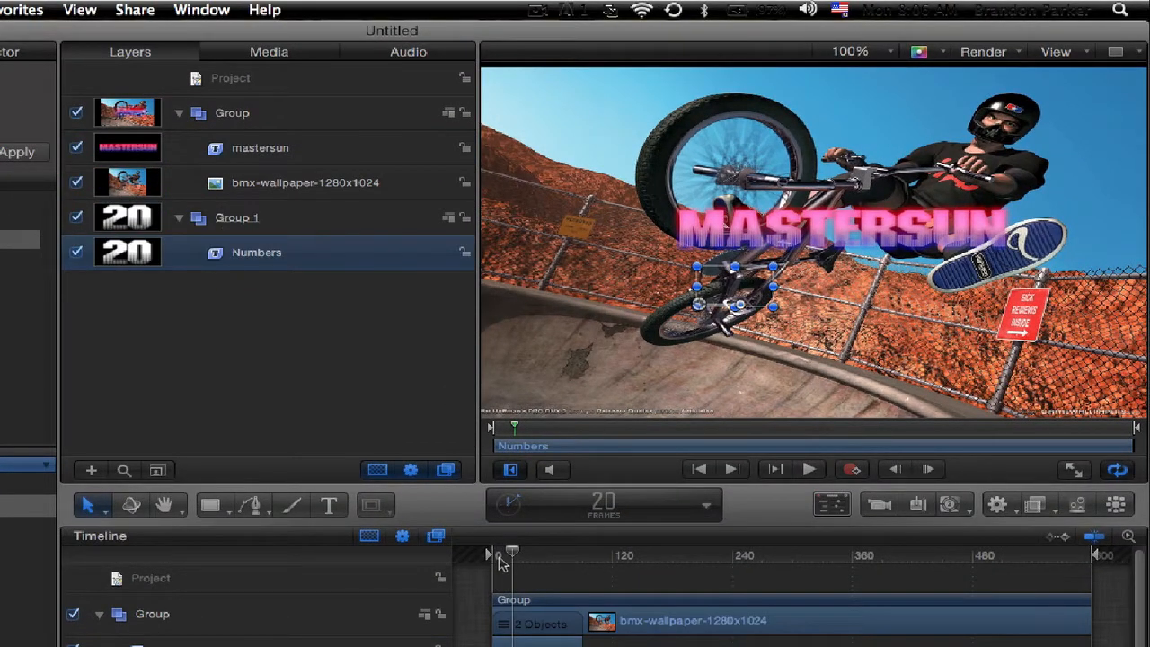
left_click_drag(508, 556, 363, 557)
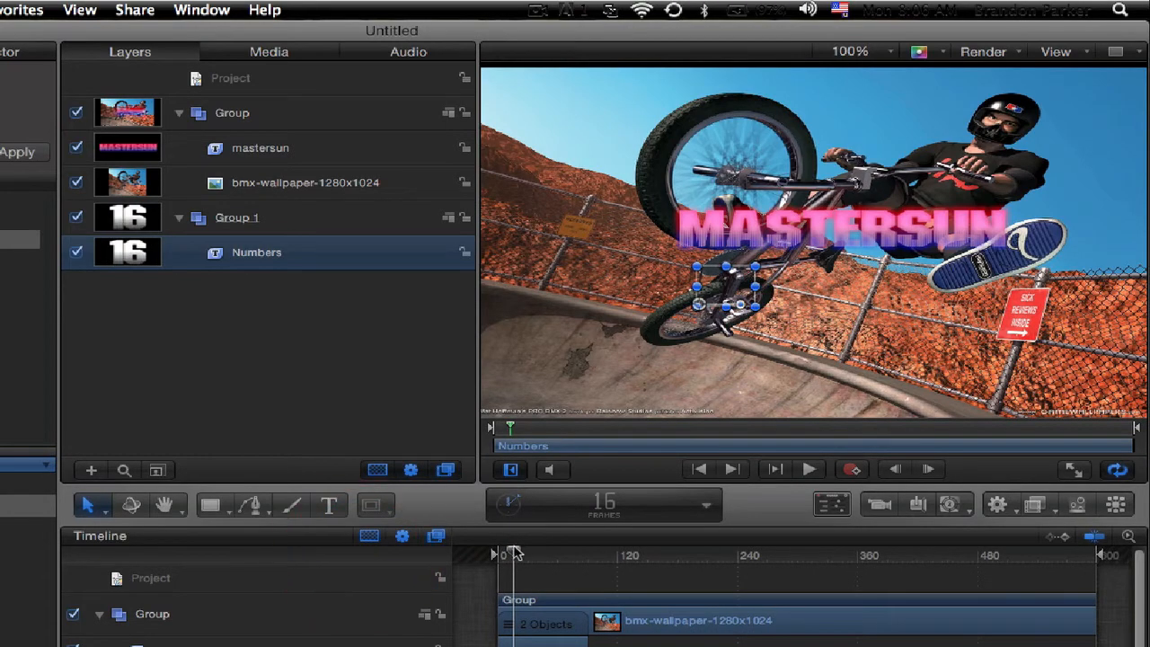
left_click_drag(514, 549, 413, 546)
key("space")
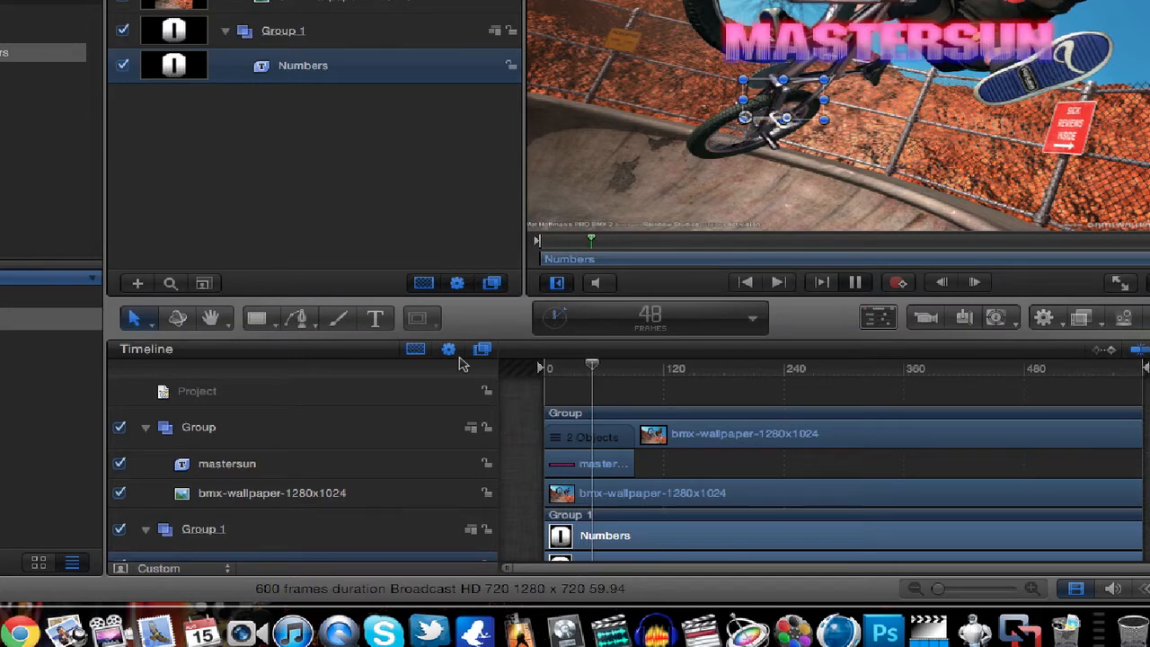
key("space")
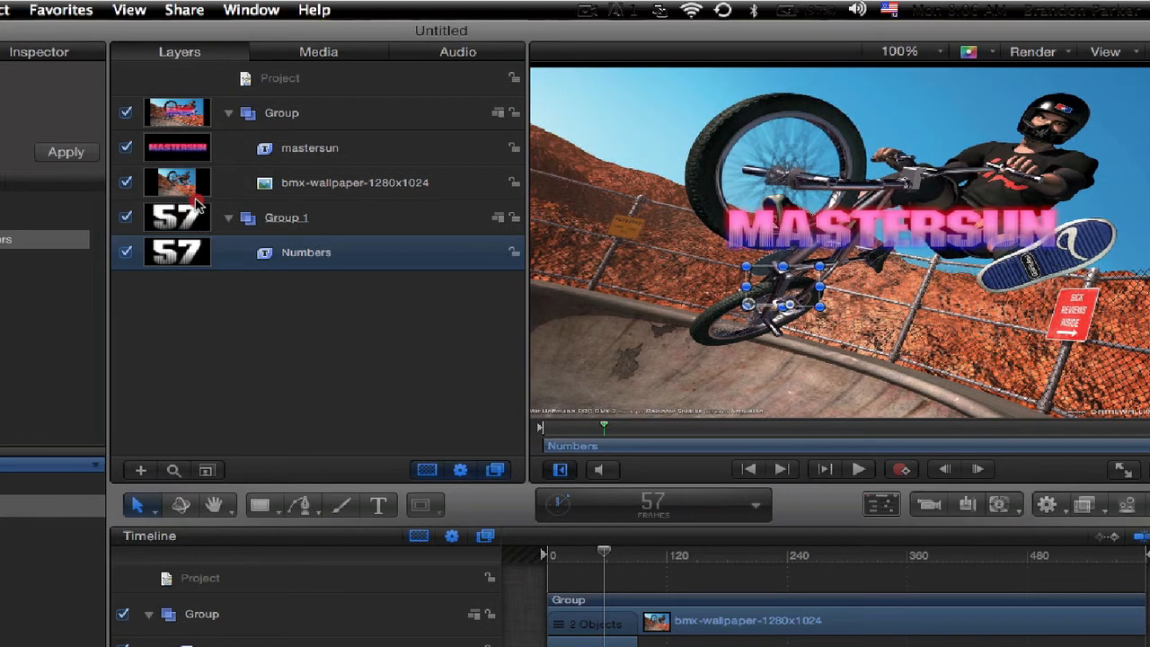
Step: Move Group 1 with the Numbers layer above the other group and play back the project from the start
left_click_drag(193, 36, 205, 87)
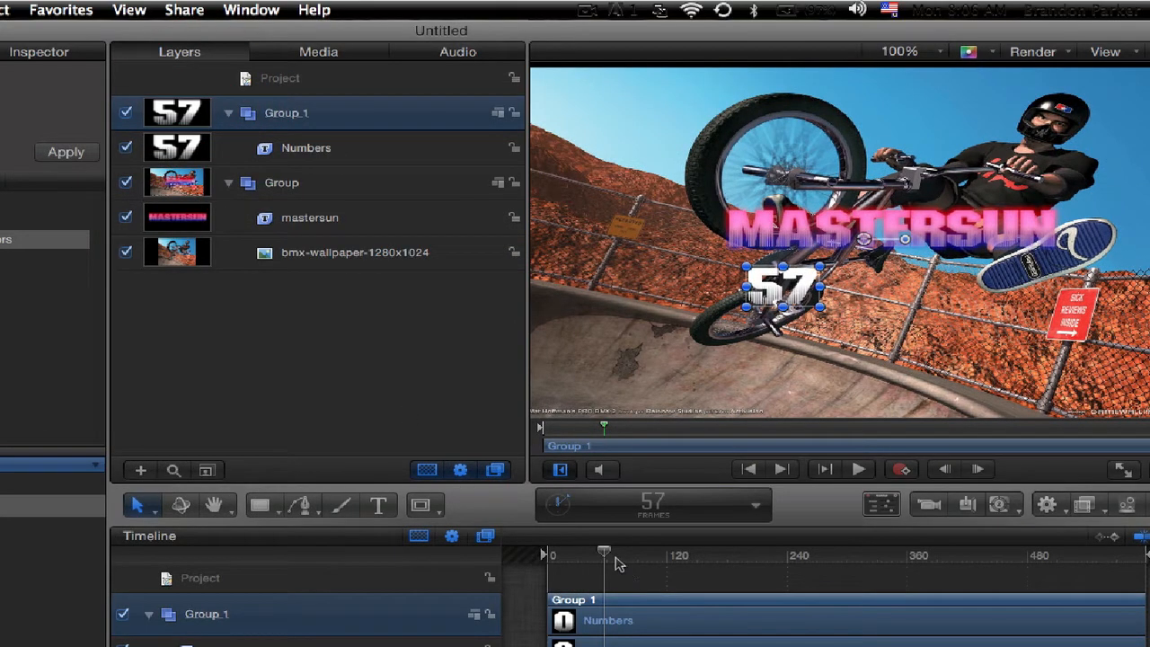
left_click(532, 553)
left_click(380, 541)
key("space")
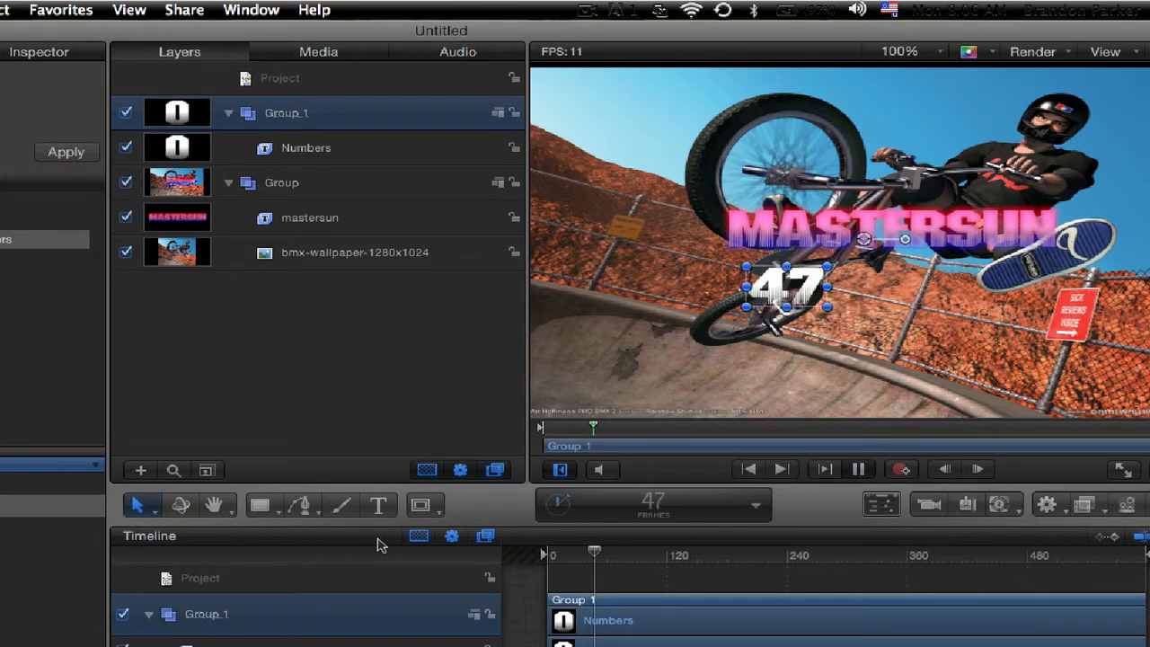
key("space")
left_click(785, 290)
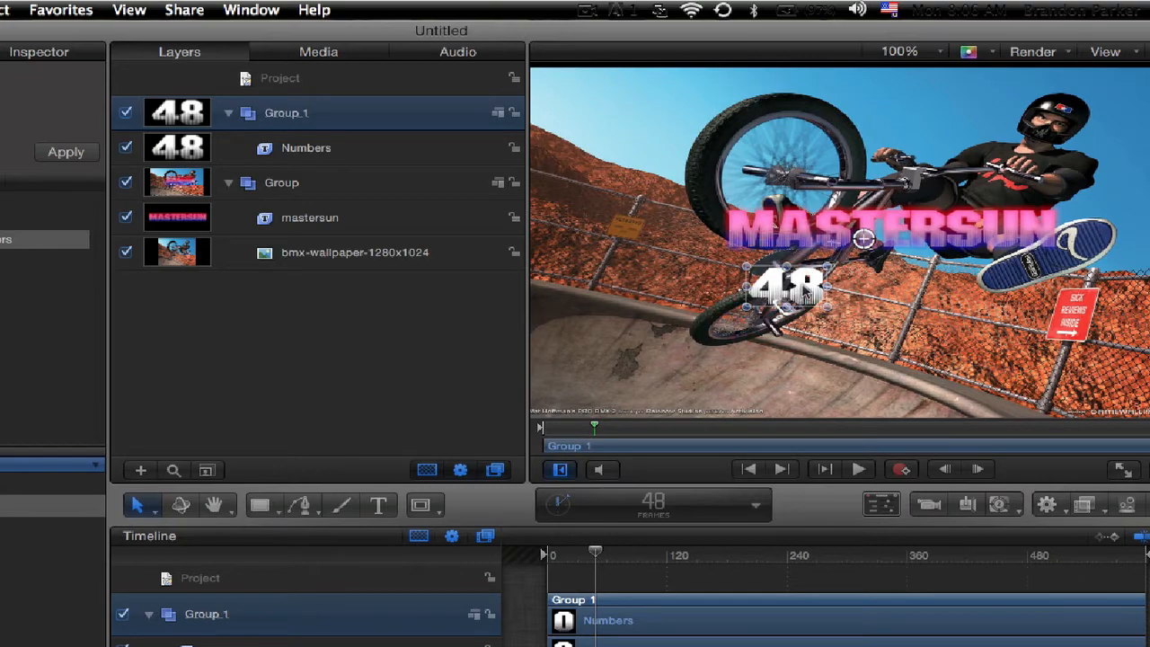
left_click(805, 289)
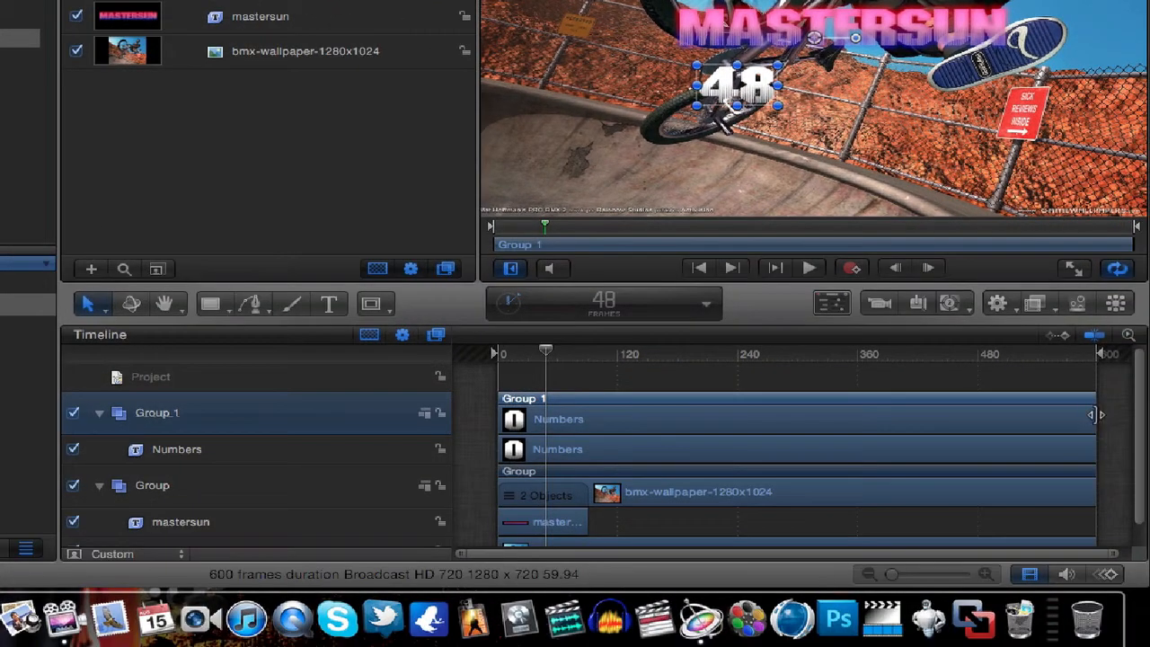
Step: Trim the end of the Numbers object to about frame 75 and play the project from the start
left_click_drag(1096, 414, 577, 421)
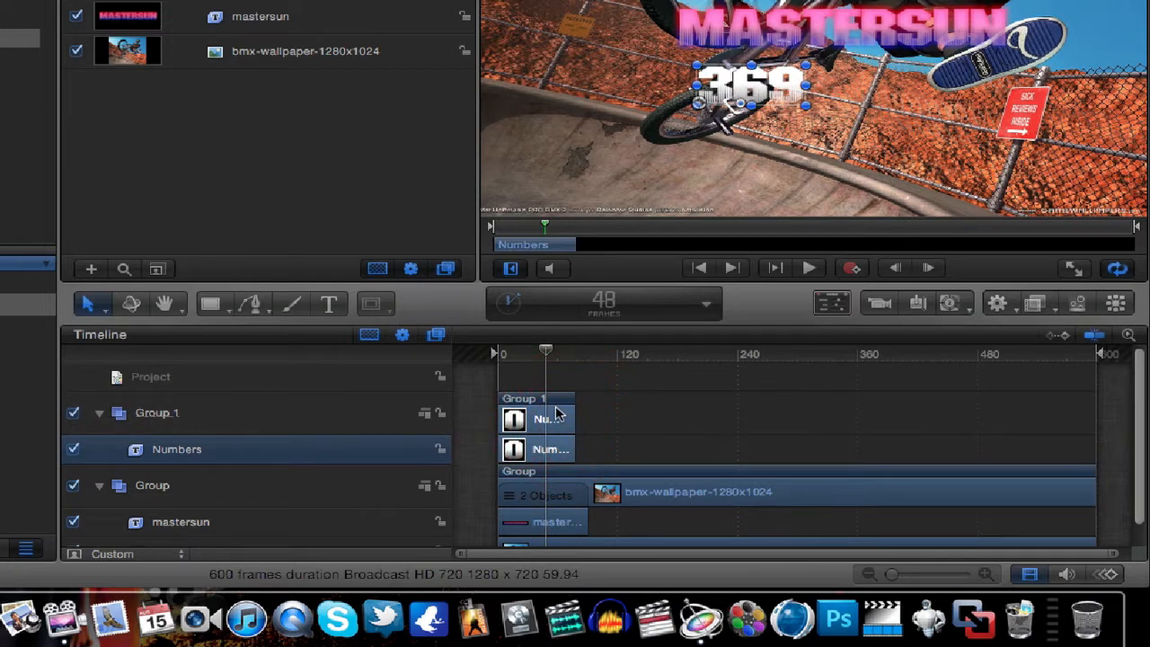
left_click(499, 361)
key("space")
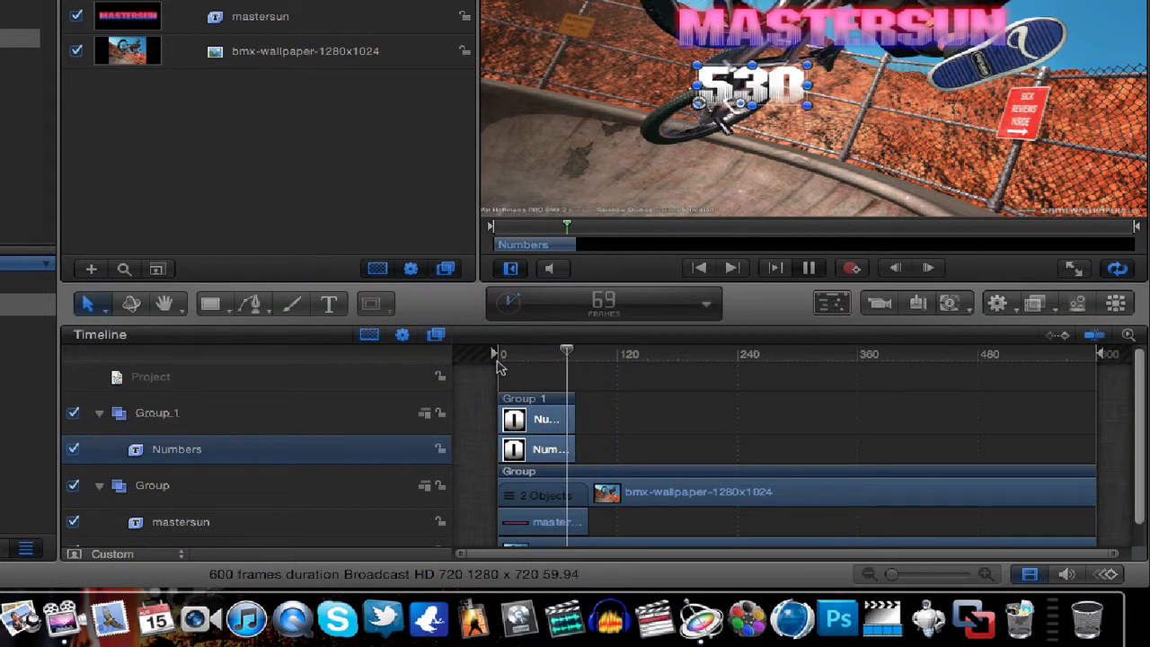
left_click(500, 361)
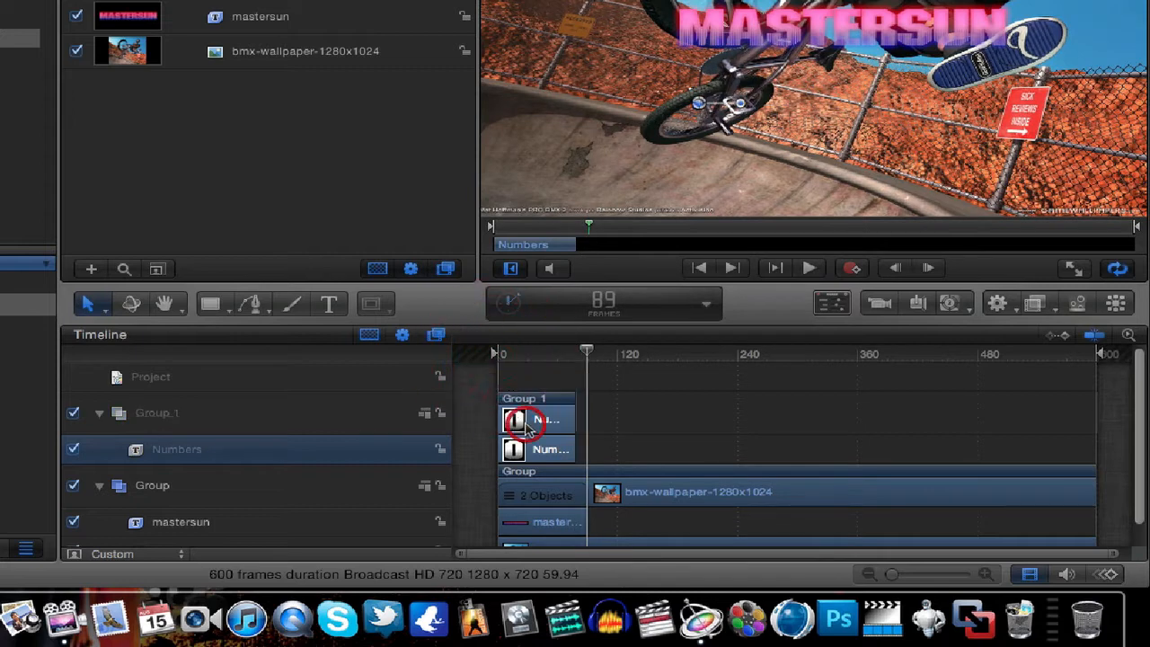
Step: Delete Group 1 with its Numbers object, select the bmx-wallpaper-1280x1024 layer and play the project
left_click(544, 400)
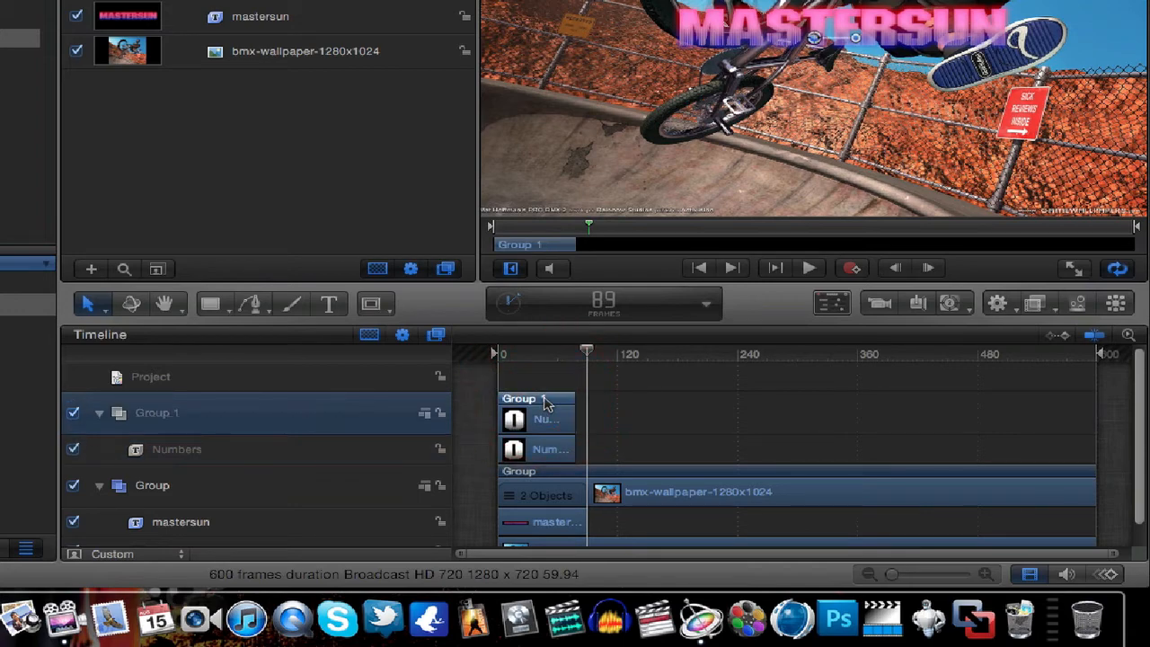
key("Delete")
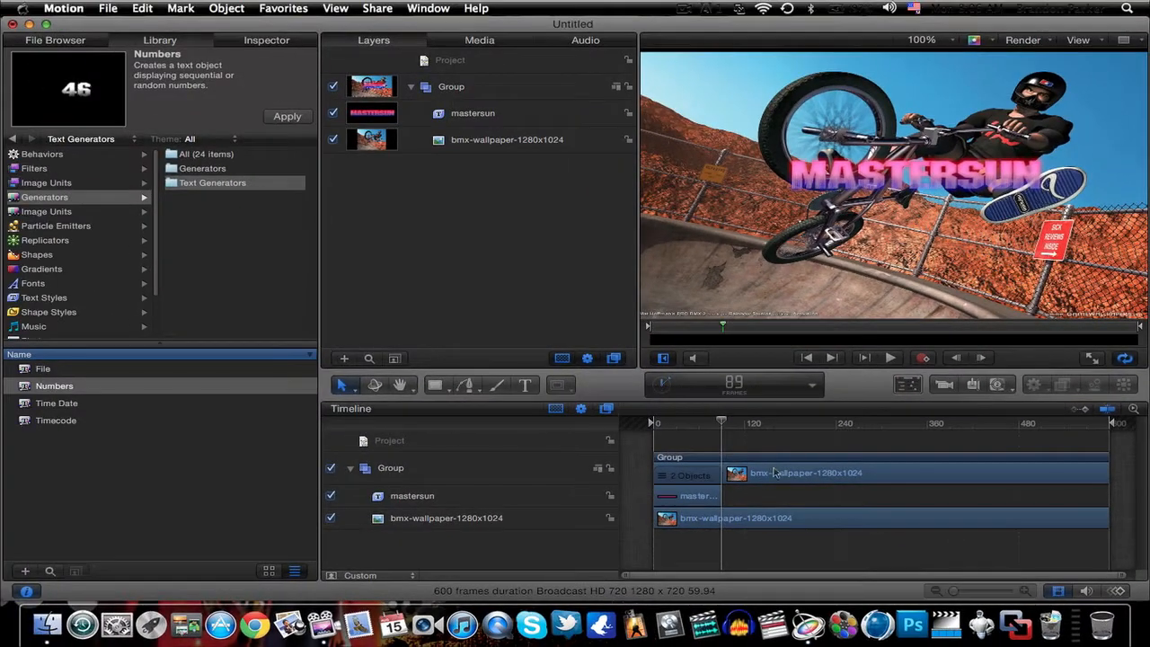
left_click(651, 419)
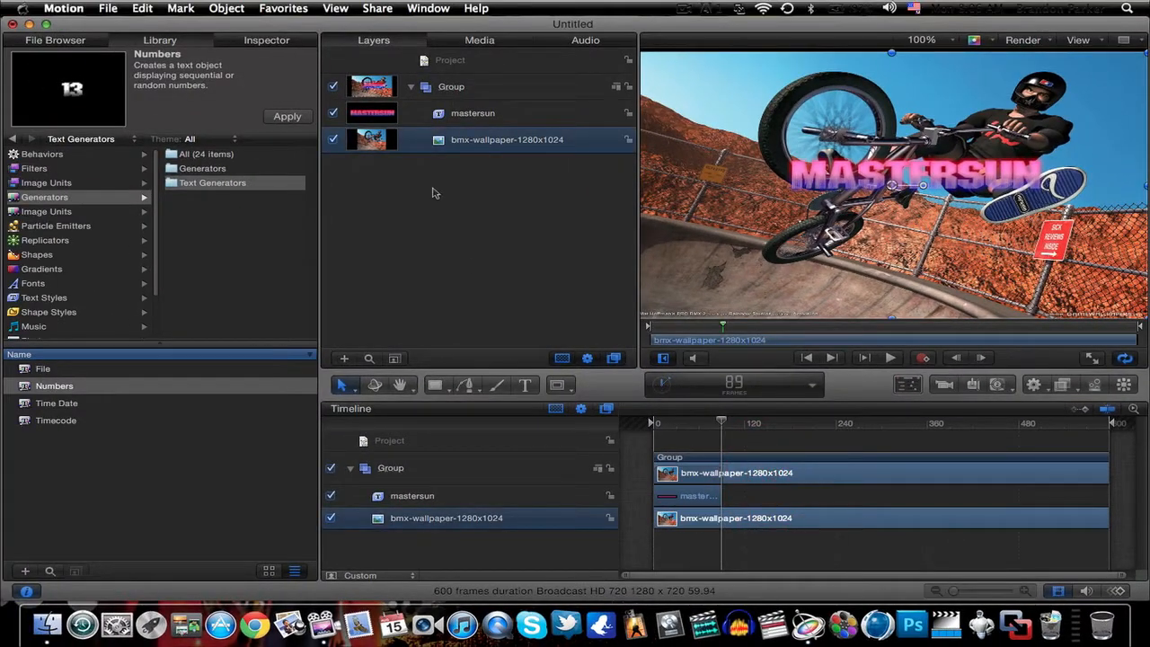
key("space")
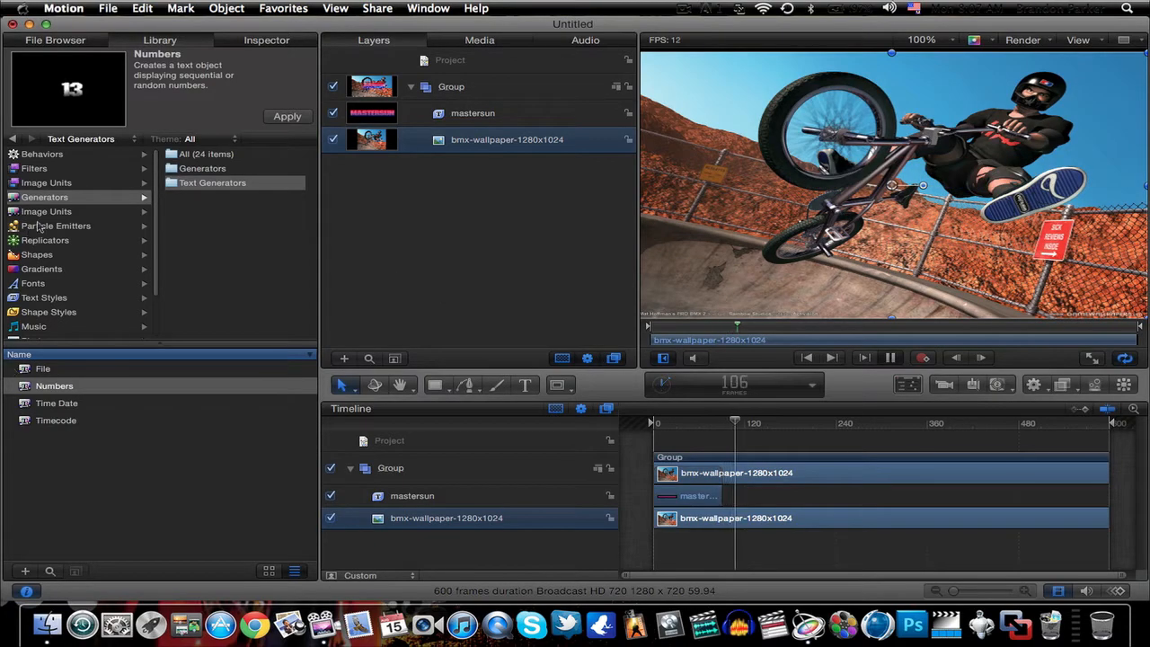
Step: Show all Particle Emitters in the Library and return the playhead to about frame 15, where the mastersun title is on screen
left_click(41, 225)
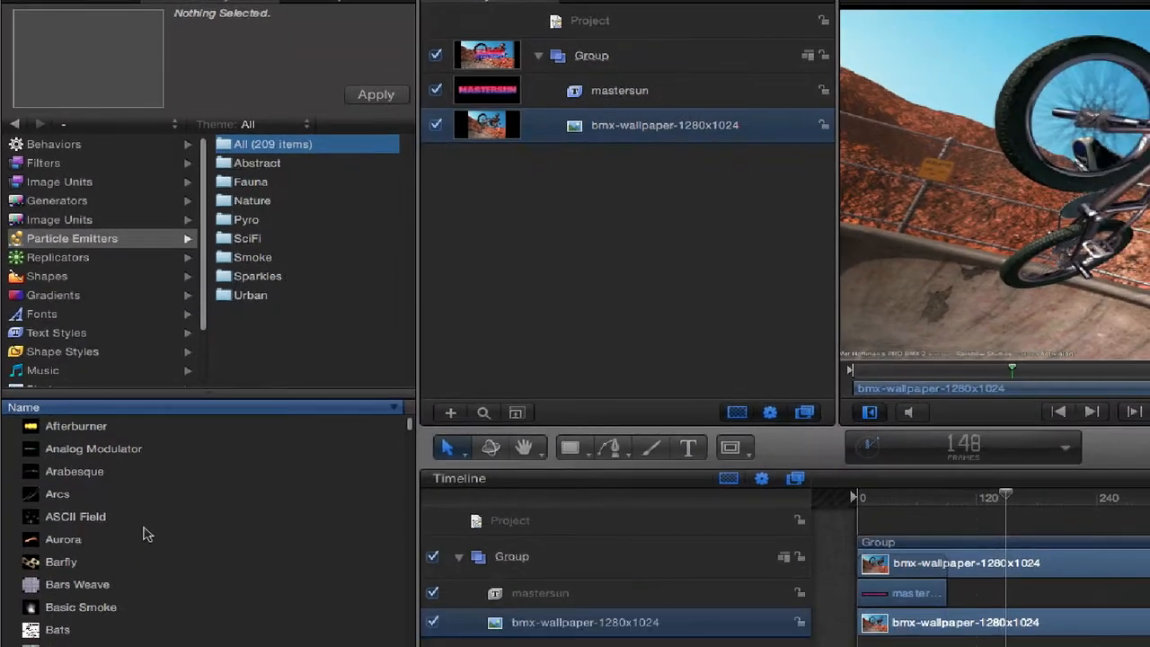
scroll(146, 533, "down", 2)
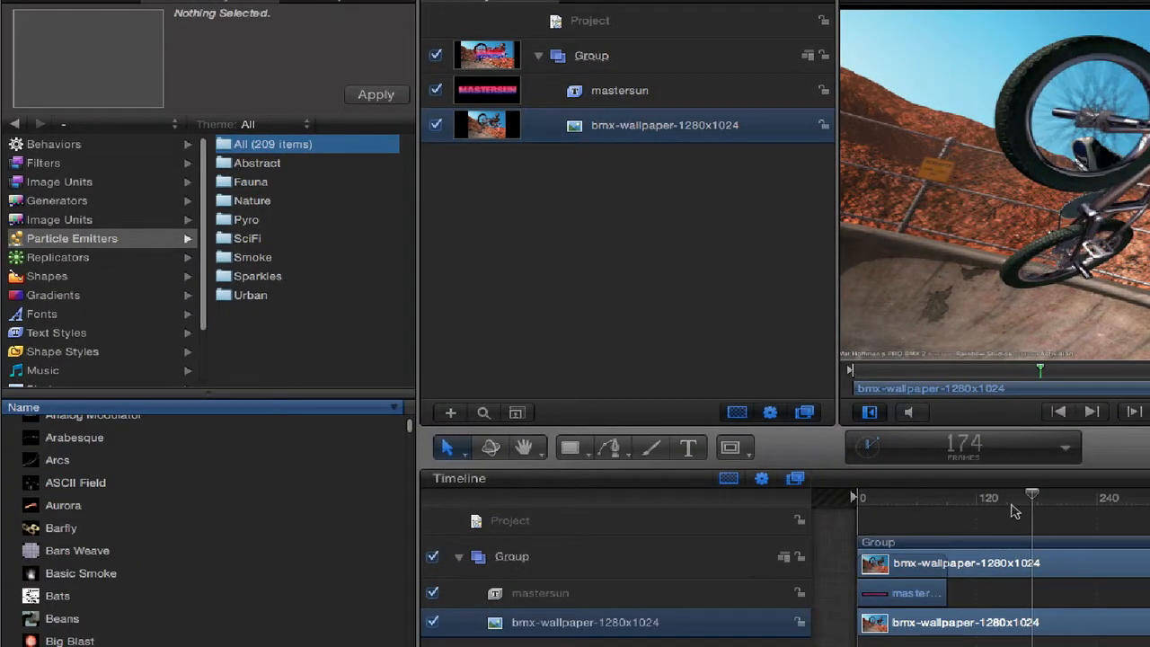
left_click(845, 487)
left_click(827, 488)
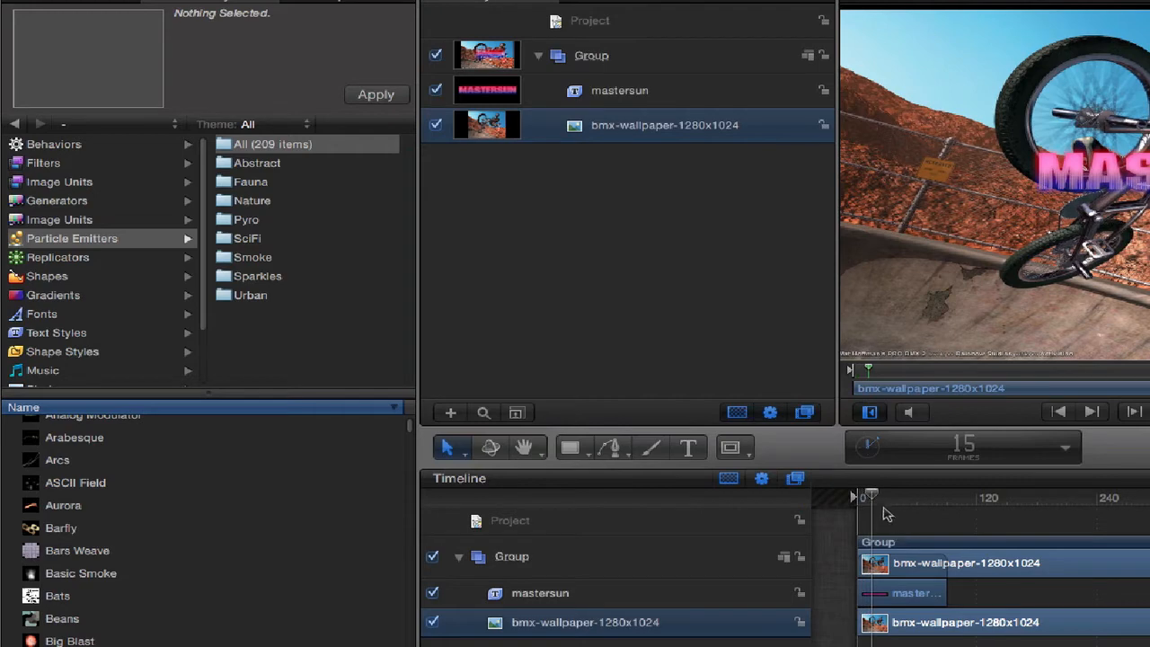
scroll(117, 531, "down", 10)
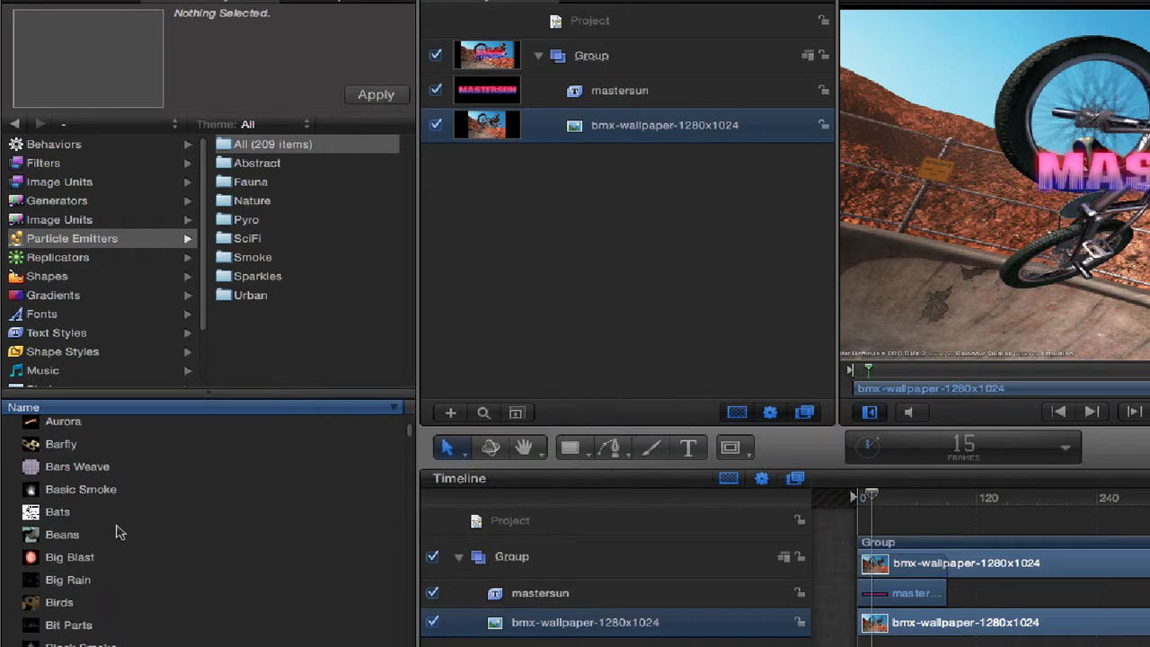
Step: Preview the Bokeh, Brilliant, Crazy Beat, Cyrillic Field and Feather Ball particle emitters in the Library
left_click(62, 558)
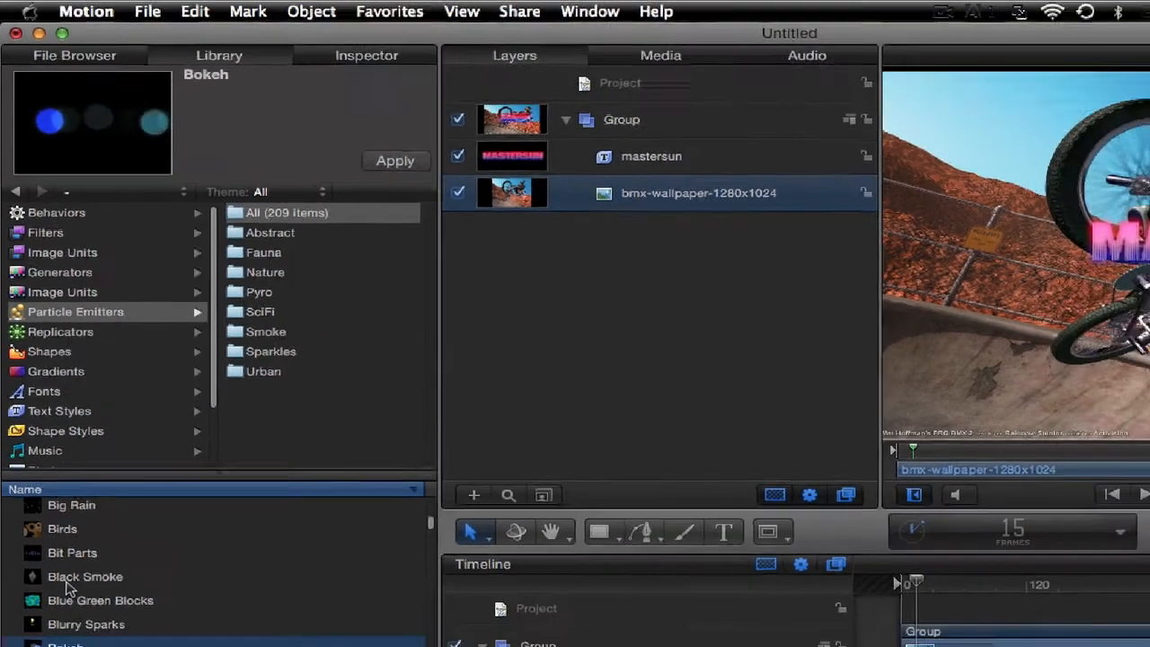
scroll(72, 633, "down", 3)
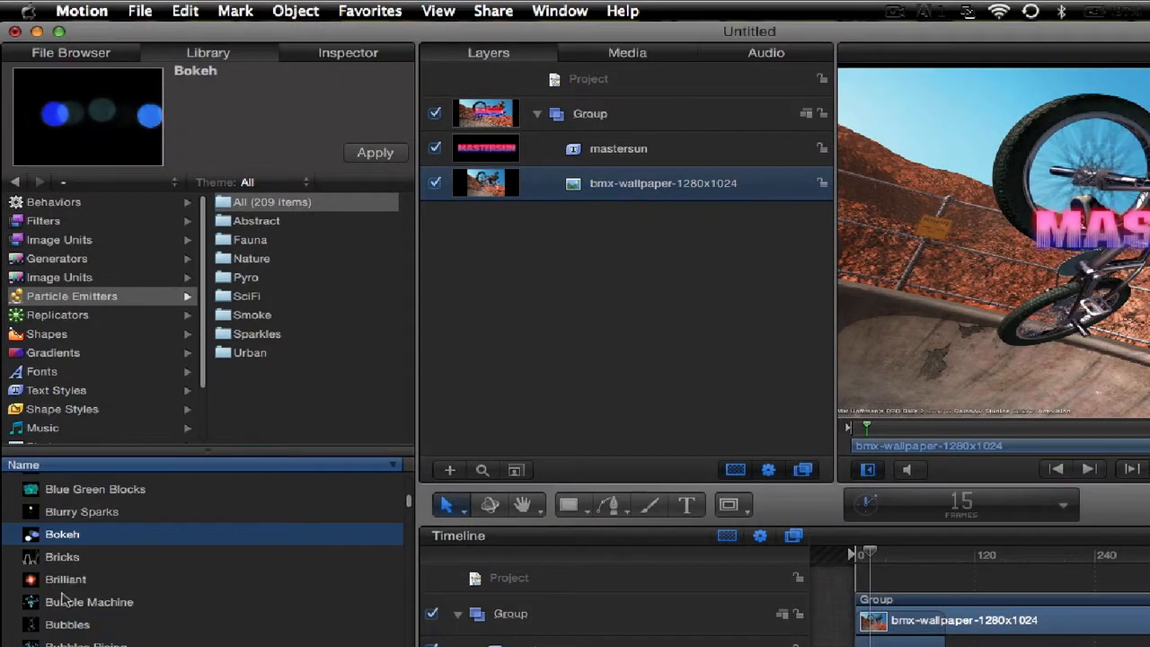
left_click(63, 582)
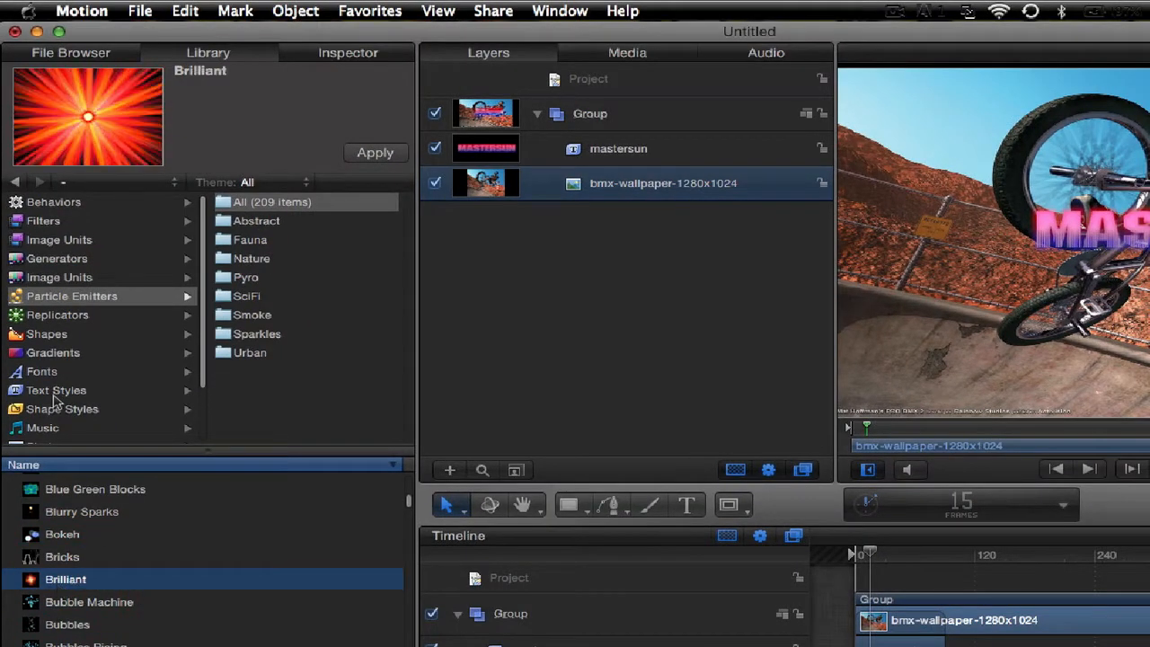
scroll(129, 518, "down", 5)
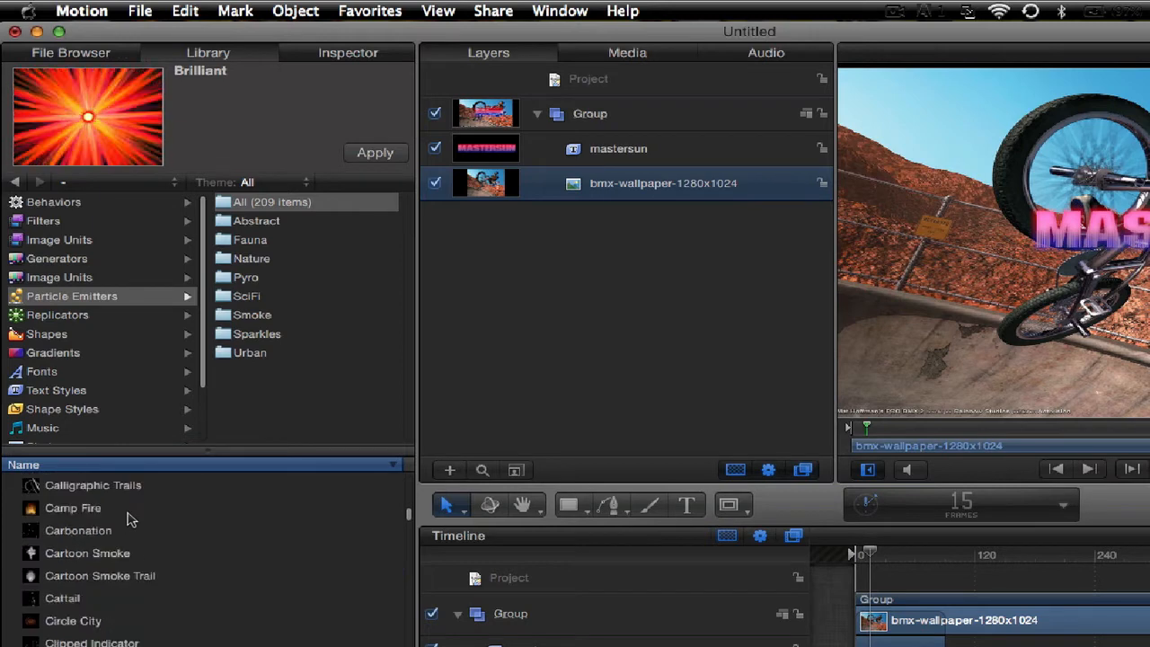
scroll(128, 518, "down", 5)
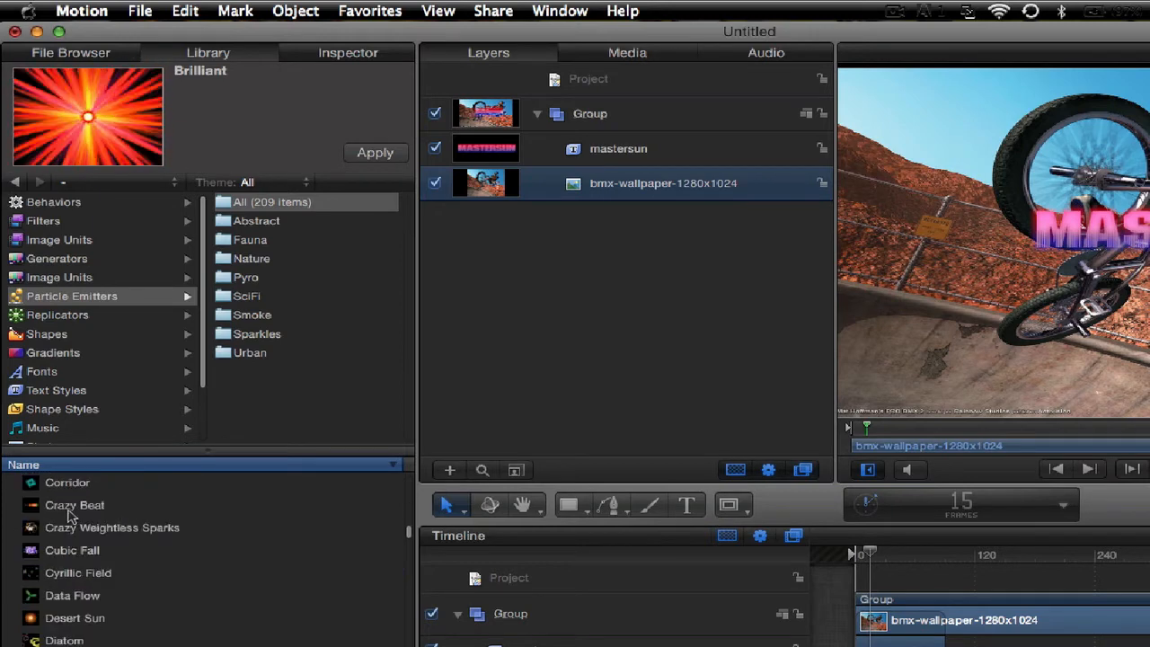
left_click(68, 512)
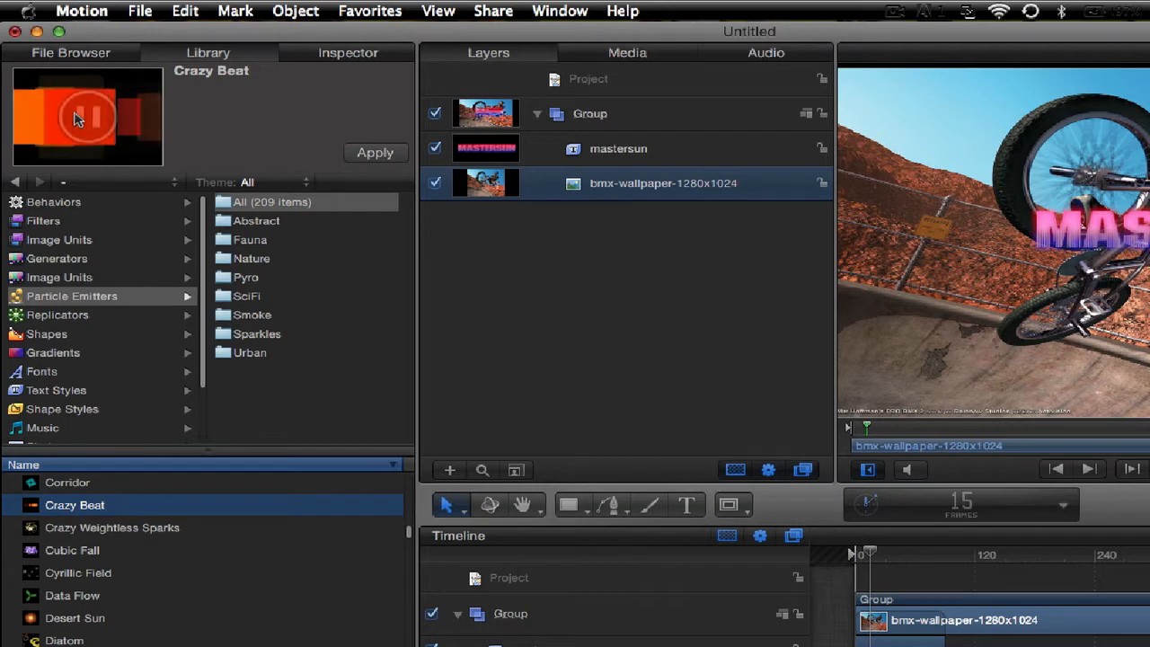
left_click(82, 575)
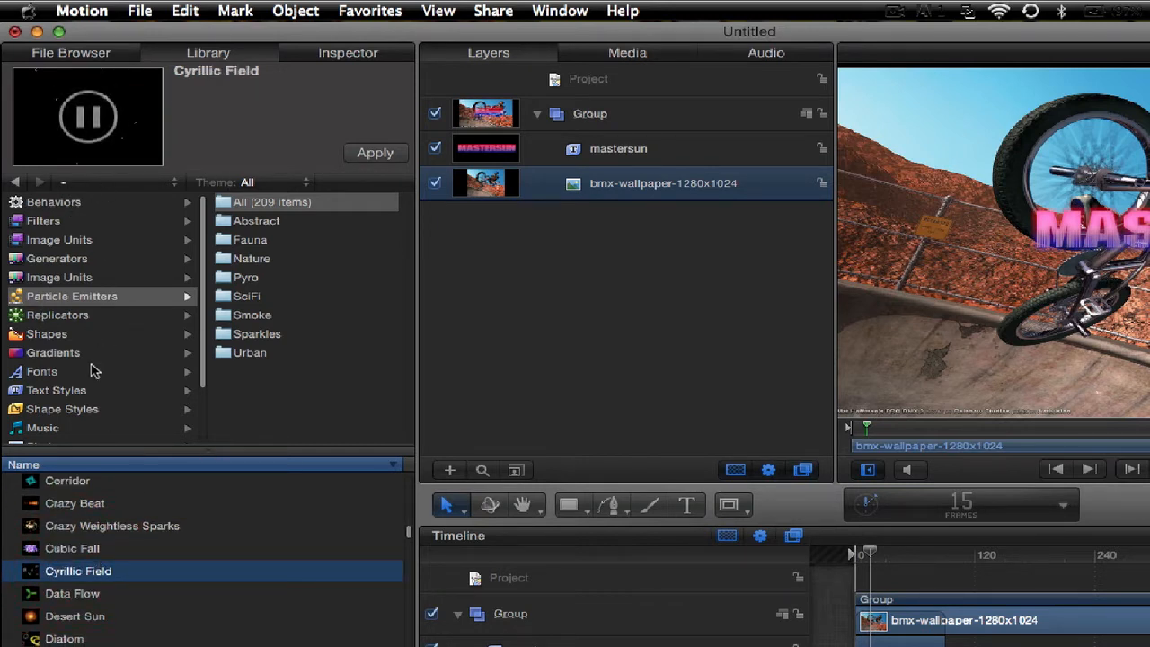
scroll(98, 610, "down", 2)
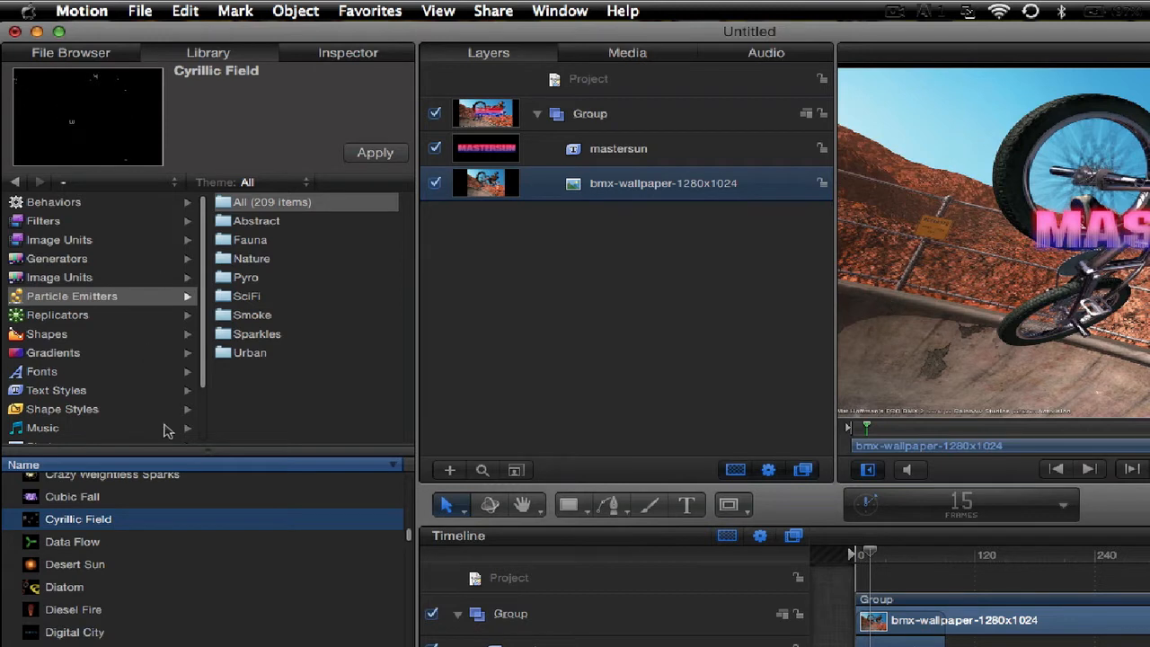
scroll(91, 573, "down", 12)
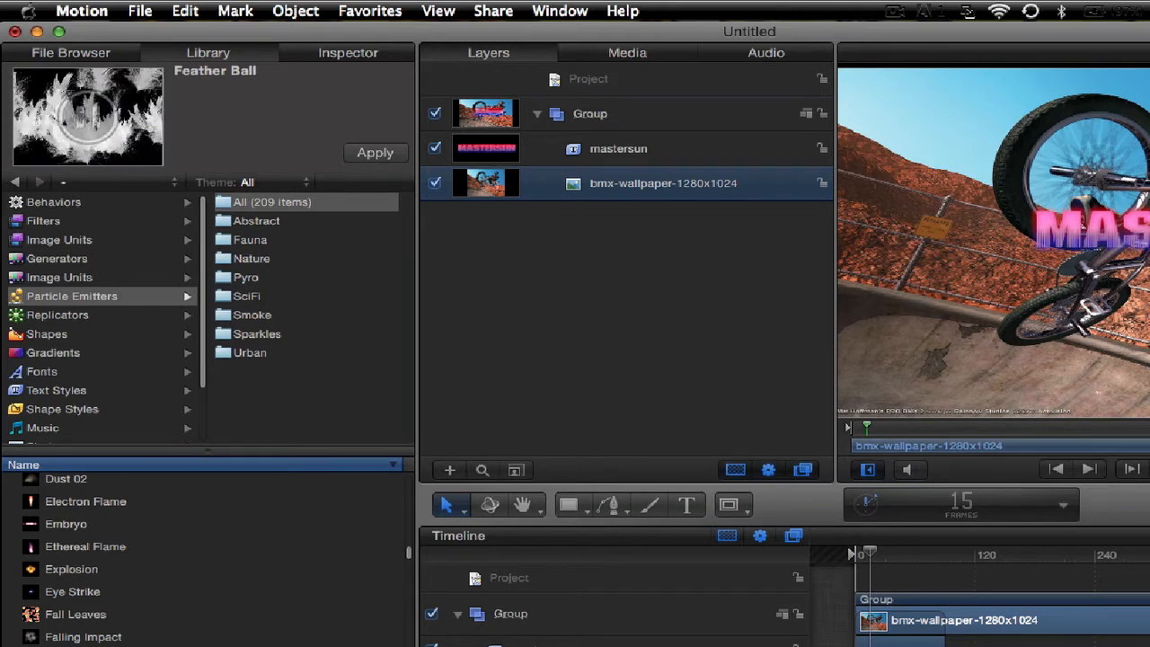
scroll(202, 557, "down", 3)
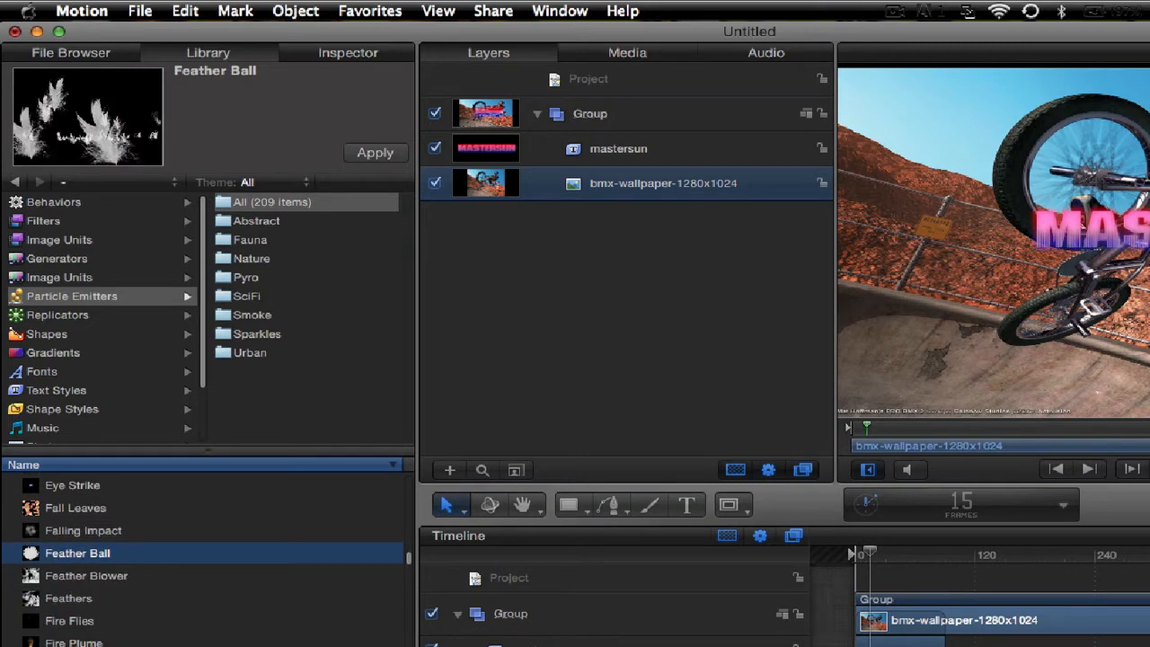
Step: Add the Fireblaze particle emitter to the canvas below the title and reposition the BMX wallpaper so it fills the frame
left_click(70, 646)
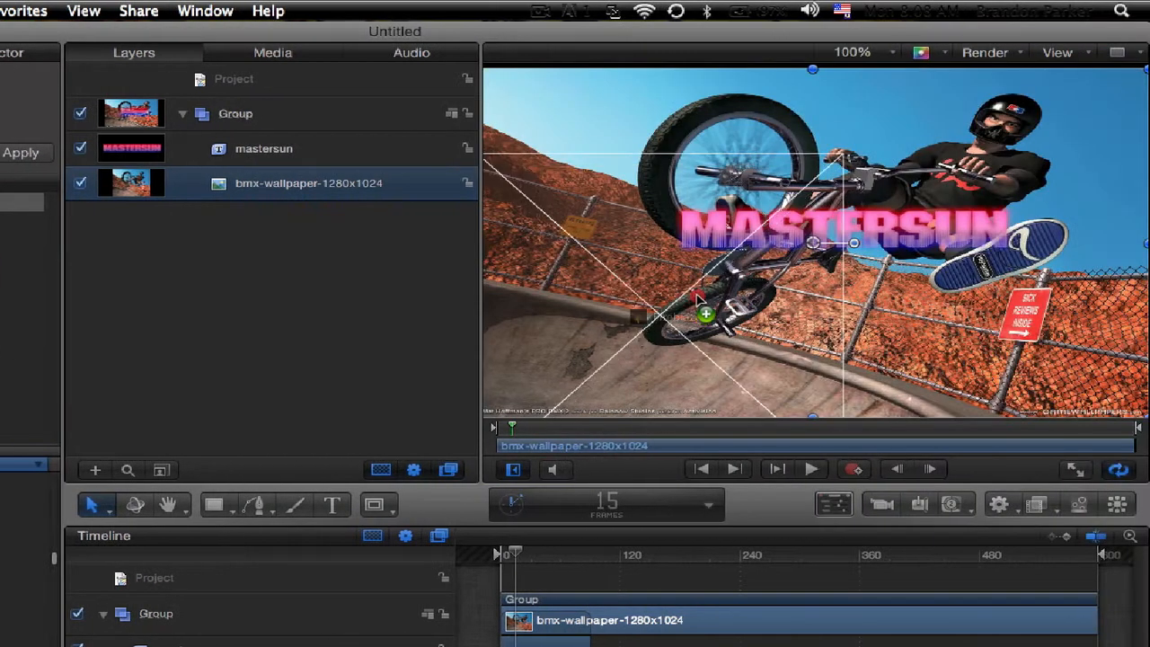
left_click(825, 225)
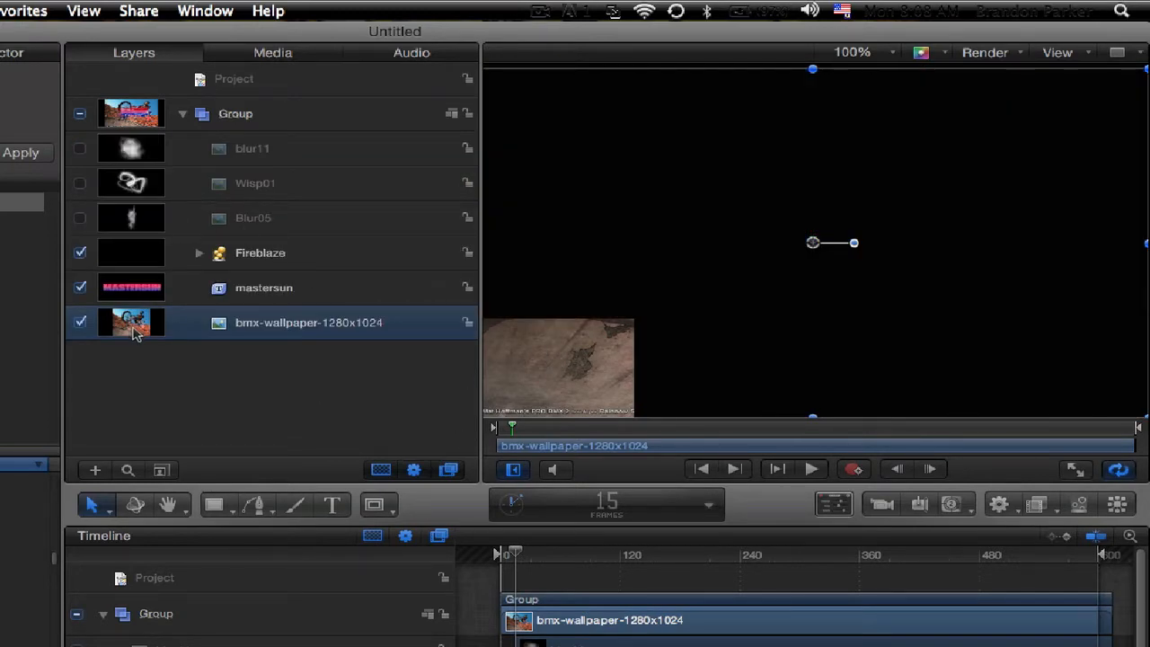
left_click_drag(532, 350, 583, 327)
Step: Move the Fireblaze object to the very start of the timeline and play the project from the beginning
scroll(659, 644, "down", 3)
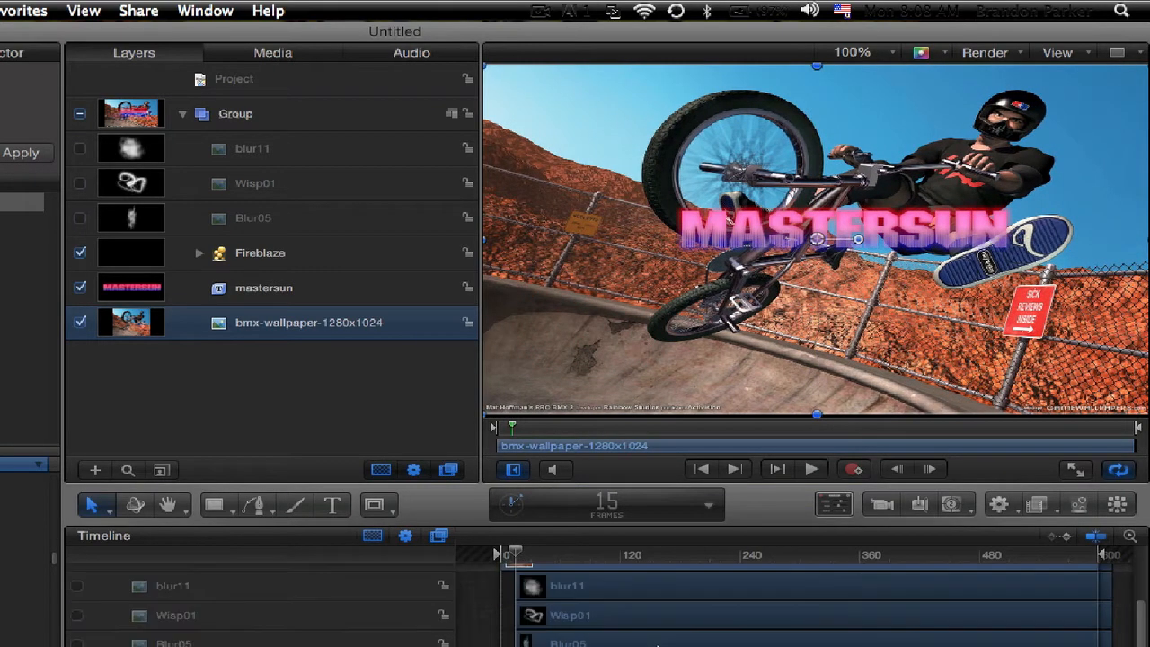
left_click(540, 646)
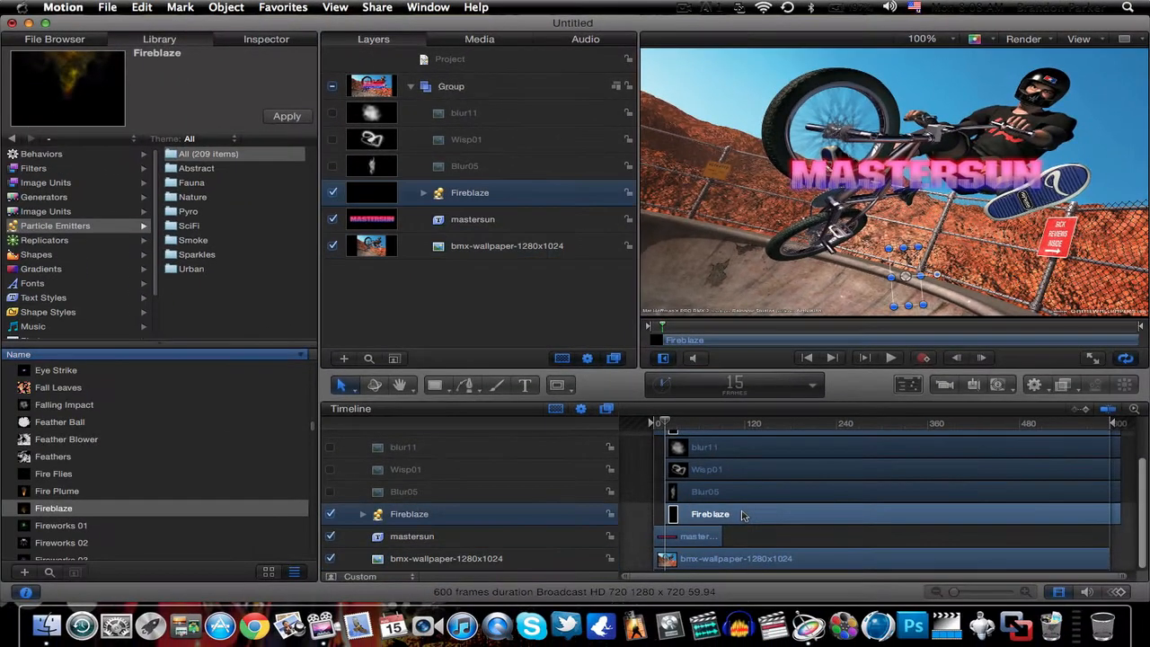
left_click_drag(675, 514, 667, 516)
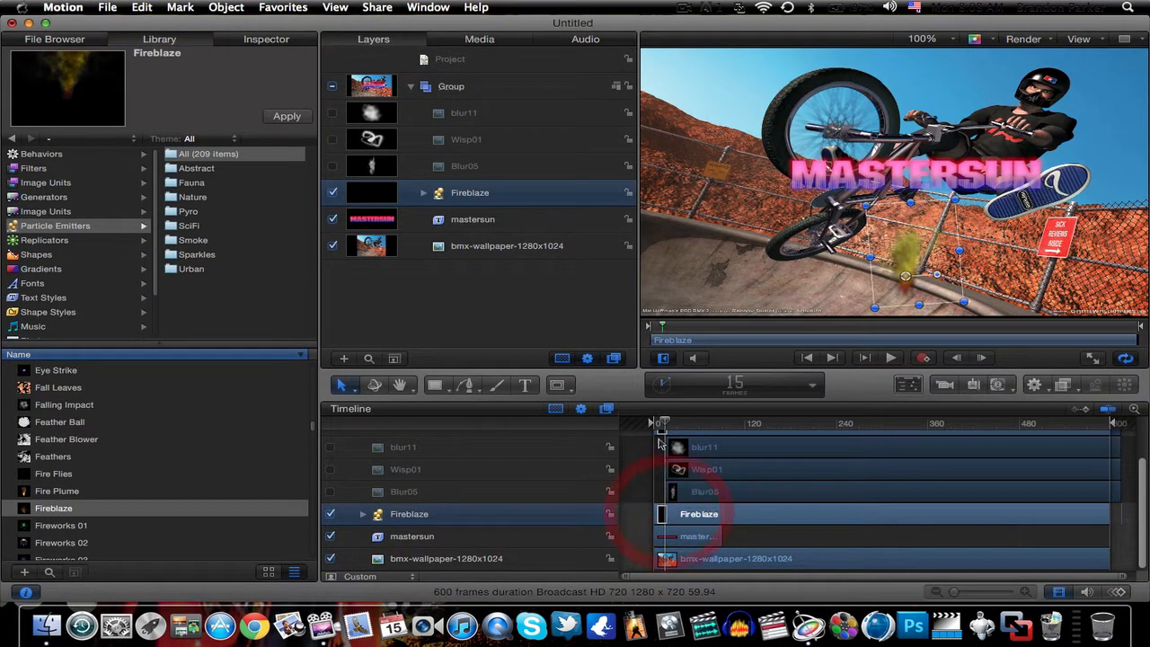
left_click_drag(662, 425, 638, 428)
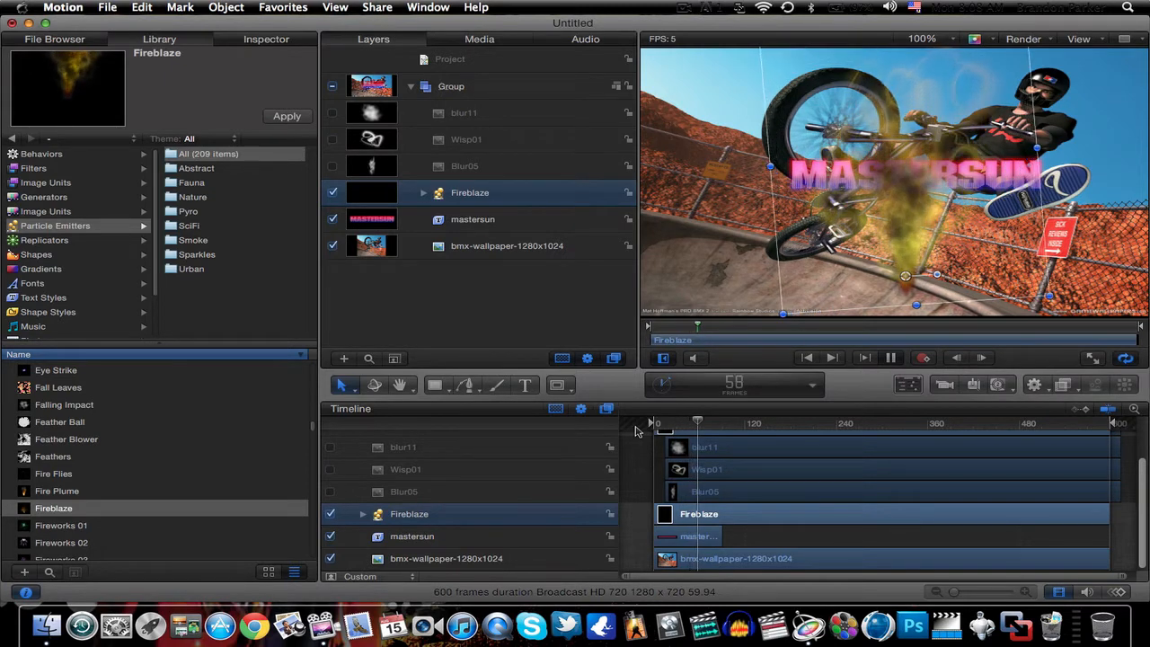
key("space")
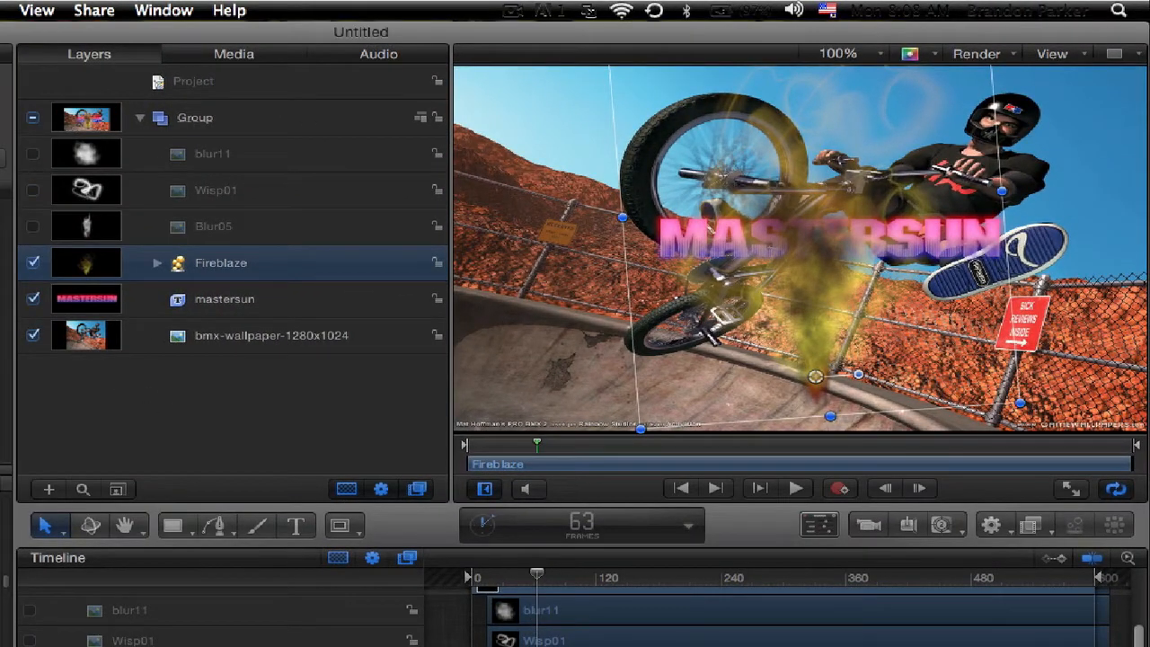
Step: Try the Multiply and Soft Light blend modes on the Fireblaze layer
right_click(94, 262)
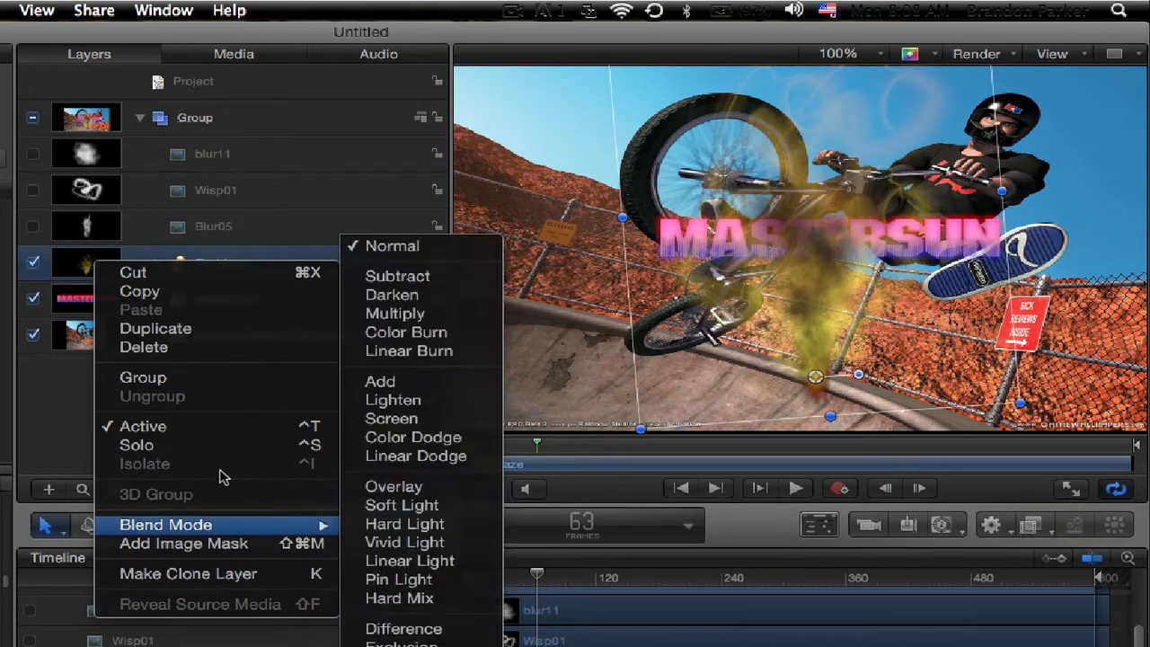
mouse_move(218, 522)
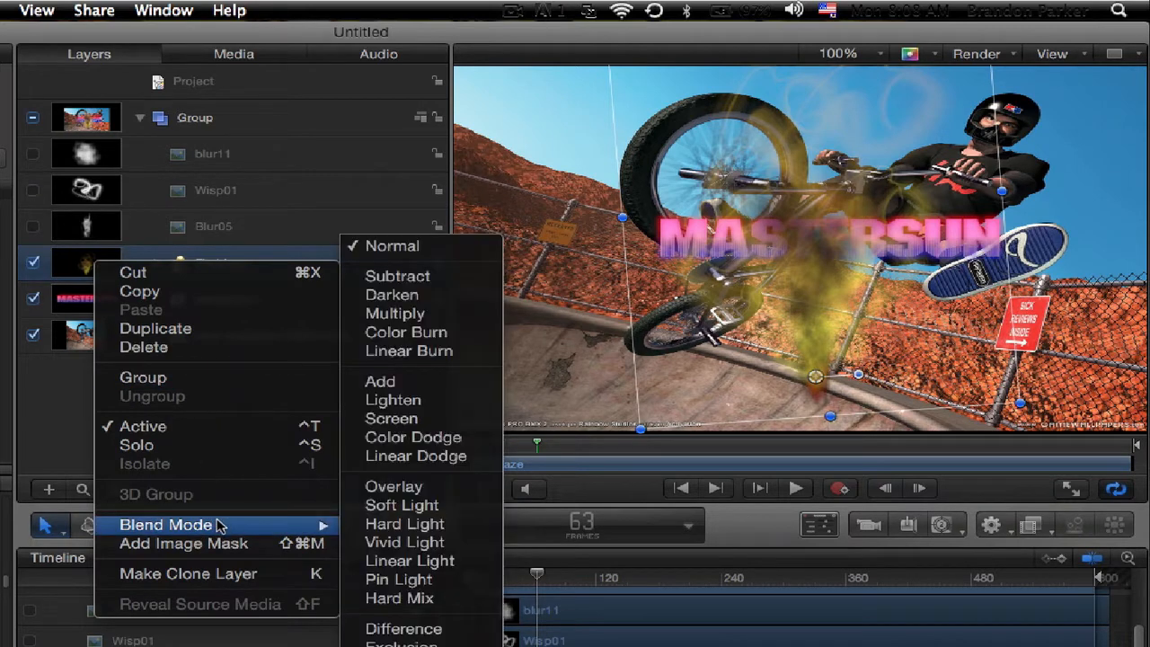
left_click(438, 320)
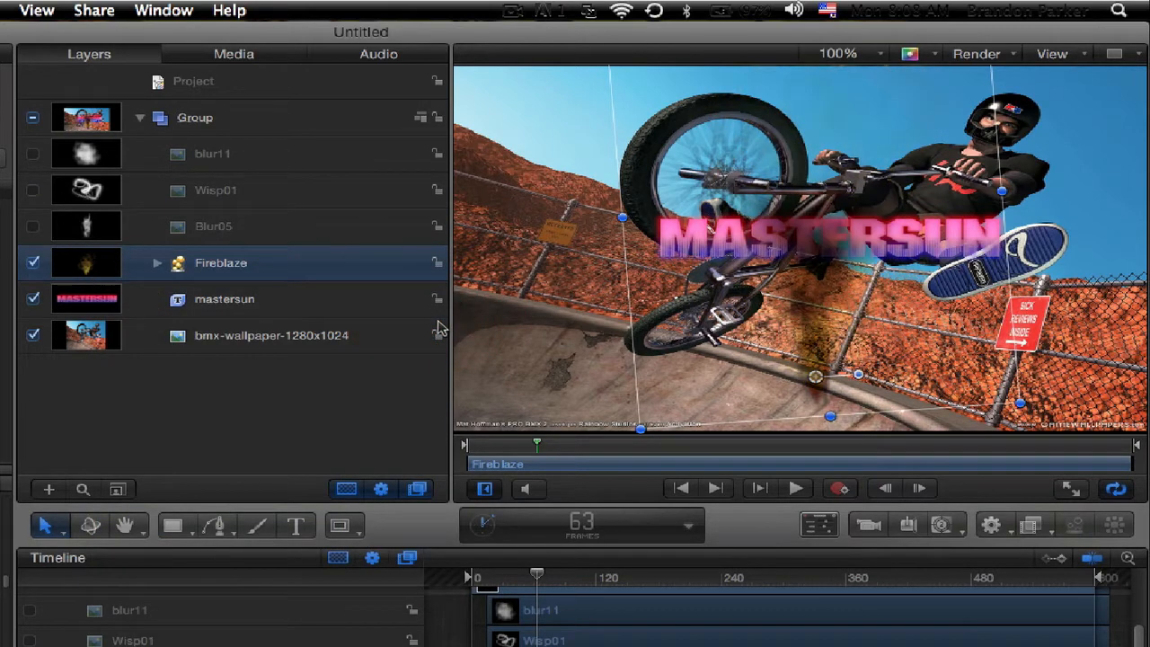
right_click(71, 269)
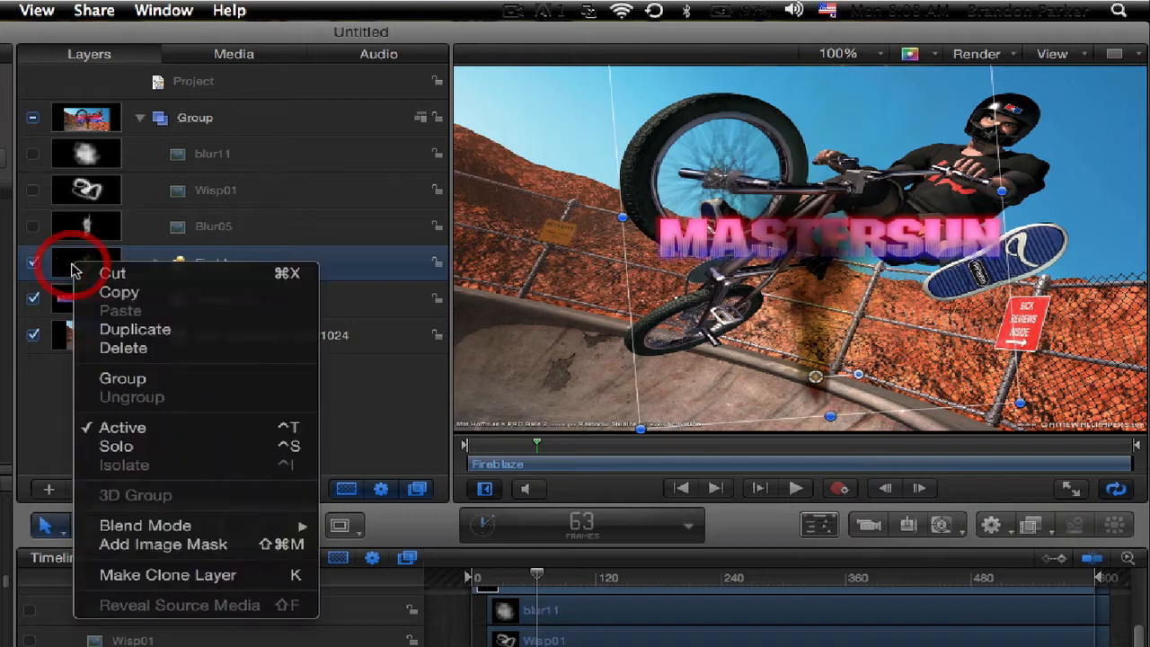
mouse_move(175, 530)
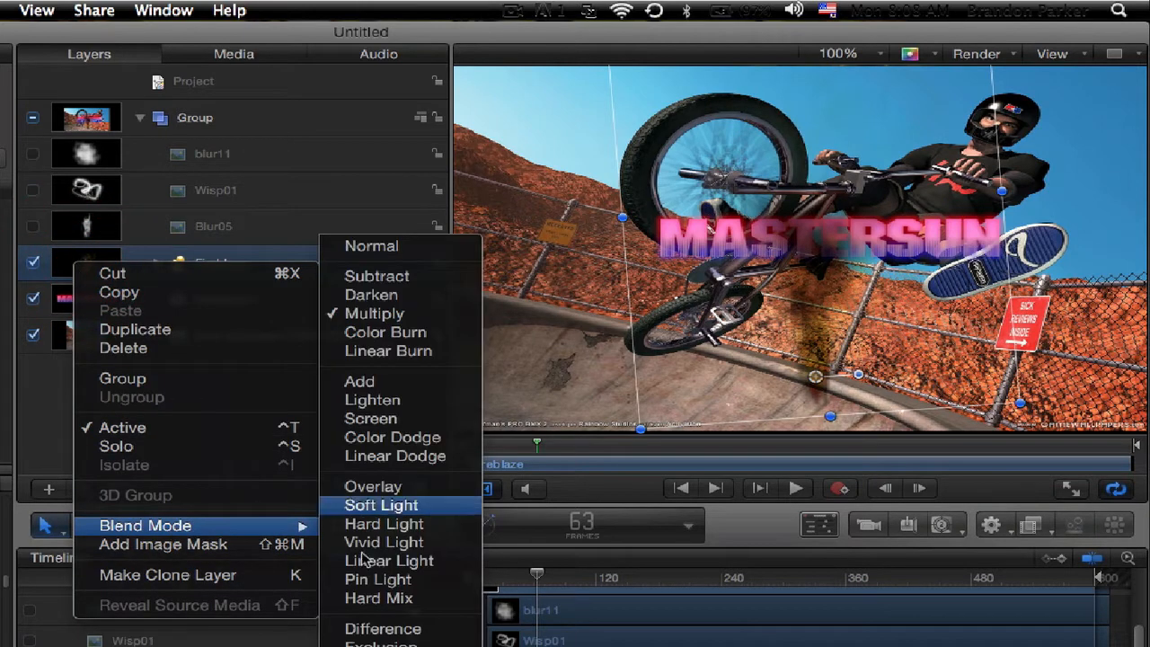
left_click(381, 505)
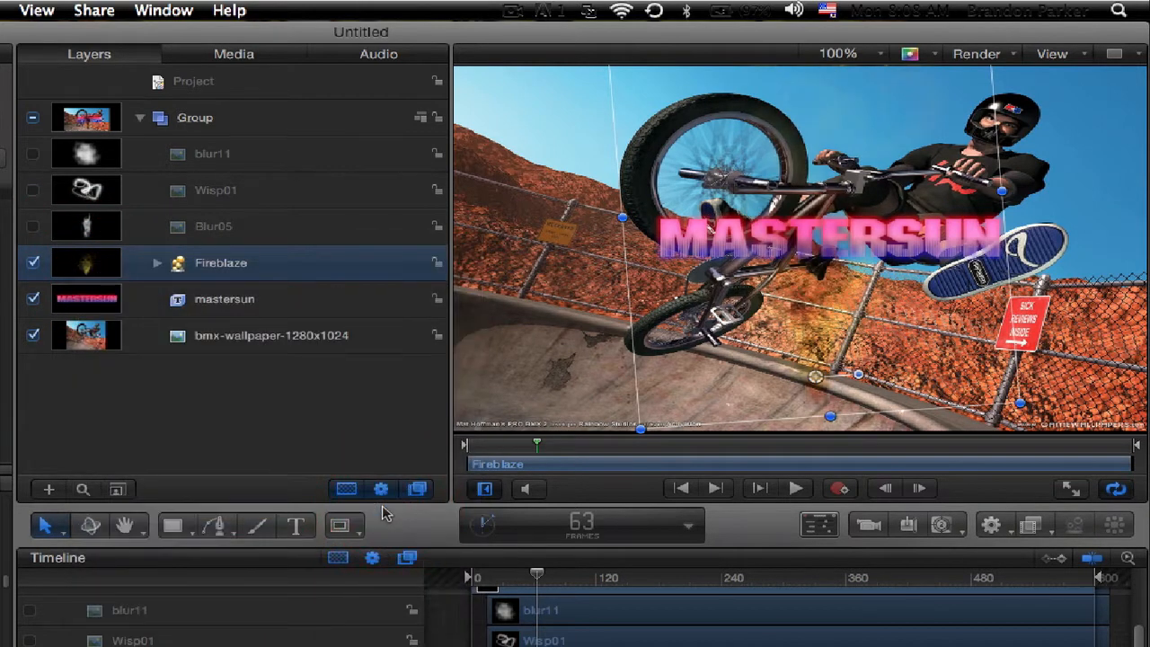
Step: Set the Fireblaze layer's blend mode to Hard Light
right_click(81, 273)
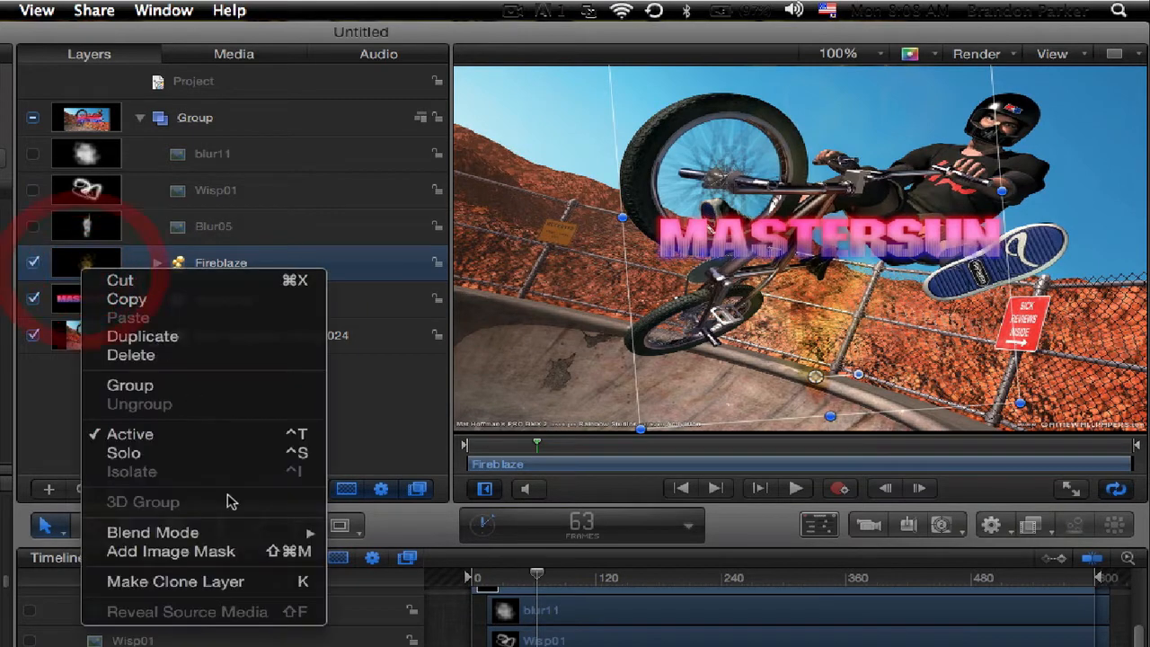
mouse_move(215, 532)
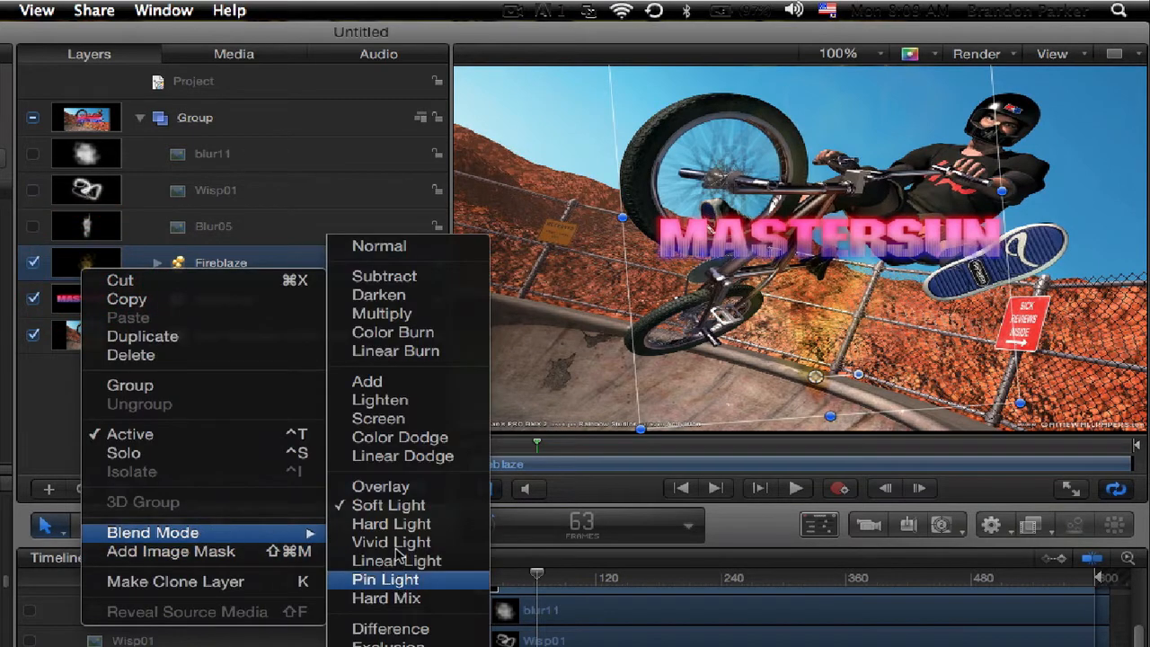
left_click(396, 523)
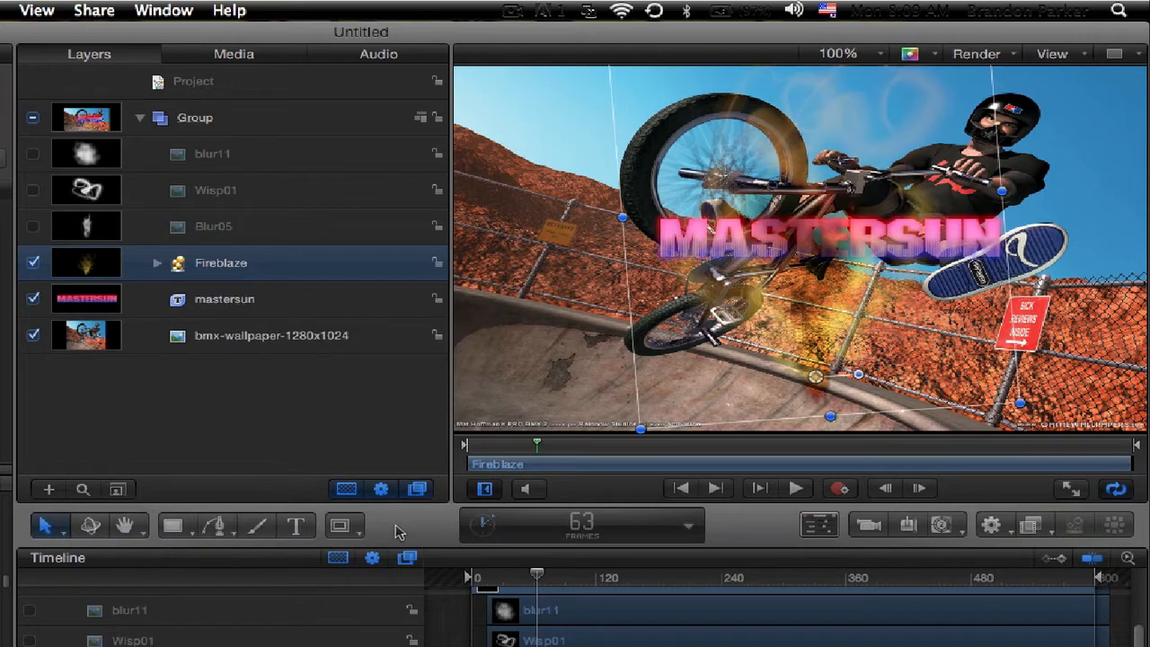
right_click(87, 281)
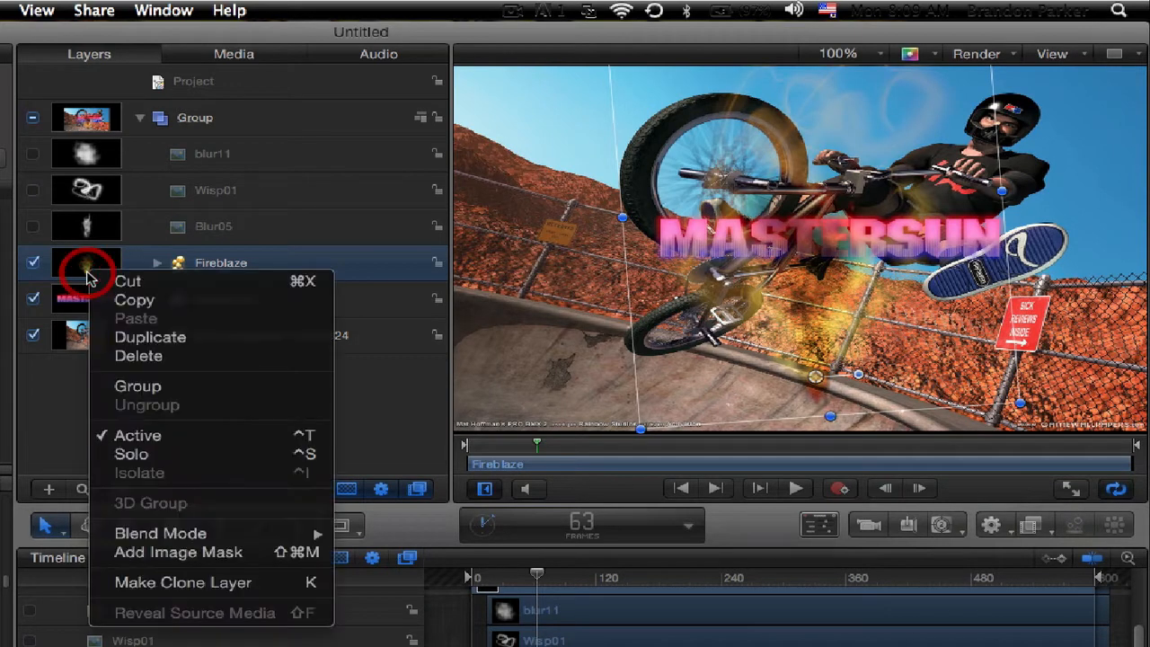
mouse_move(330, 537)
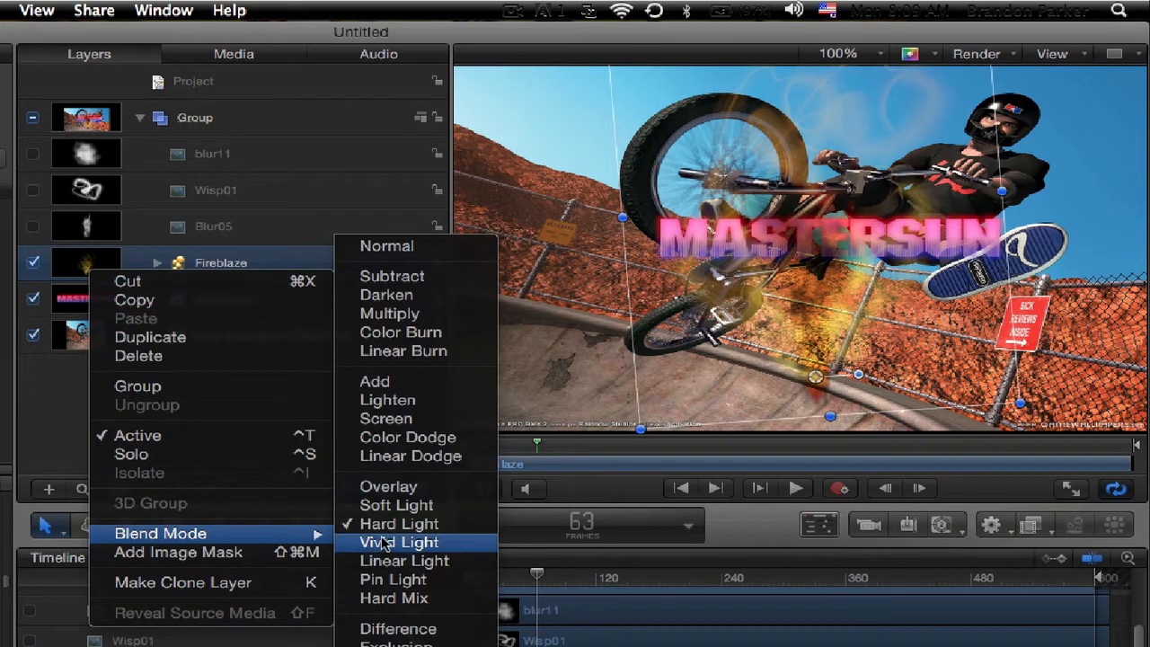
left_click(63, 437)
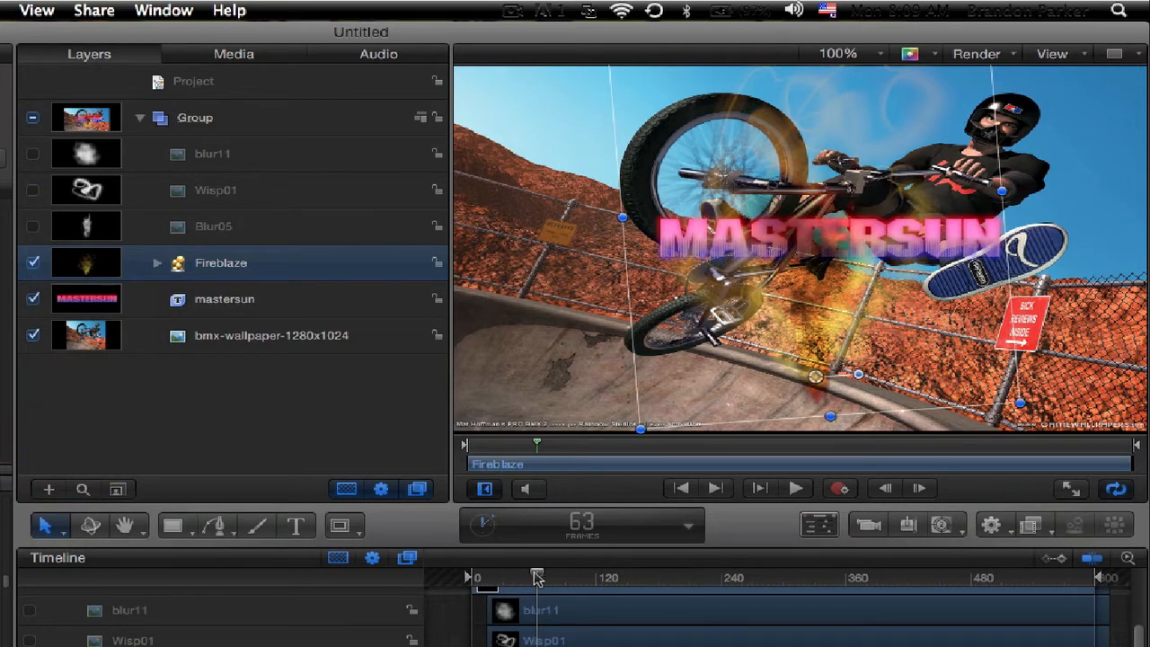
Step: Play the project from the start to review the blended fire effect, stopping at about frame 61
left_click_drag(536, 575, 414, 585)
key("space")
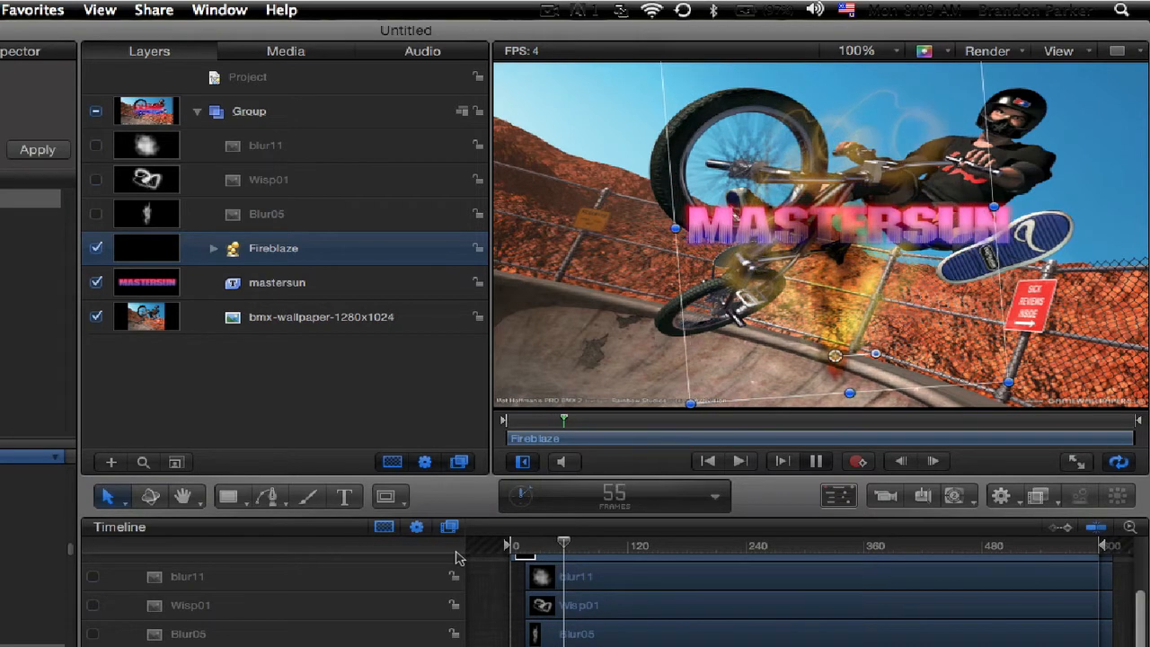
key("space")
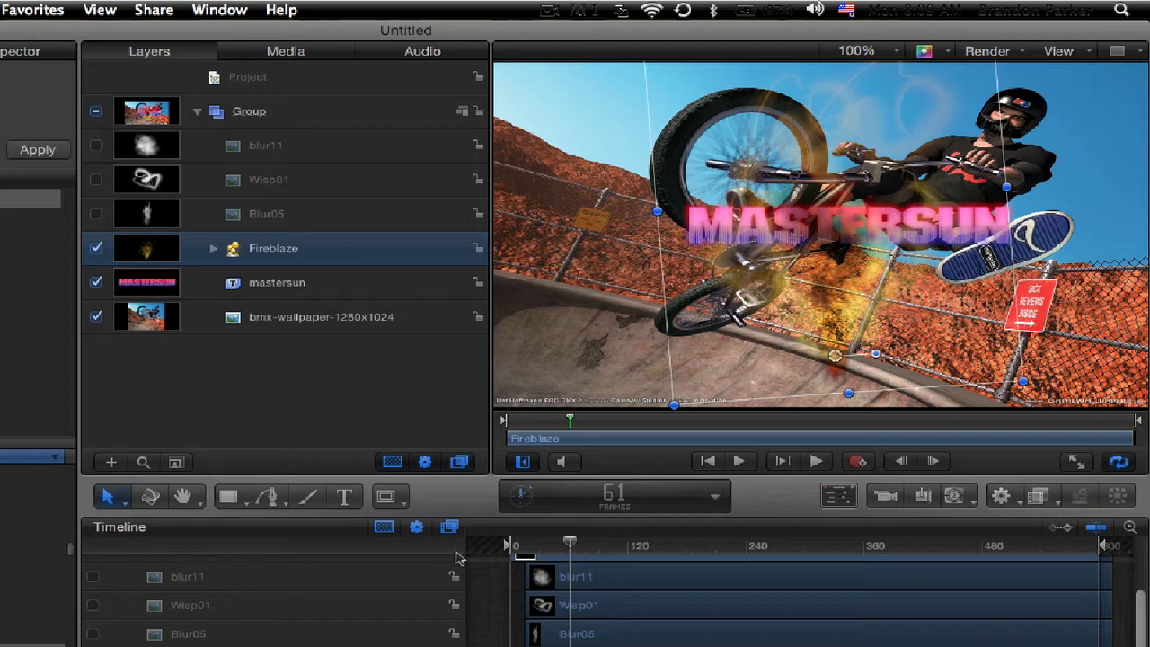
Step: Inspect the Group and Wisp01 layers, check the BMX wallpaper and blur11 images in the project's media list, and return to the layers
left_click(141, 112)
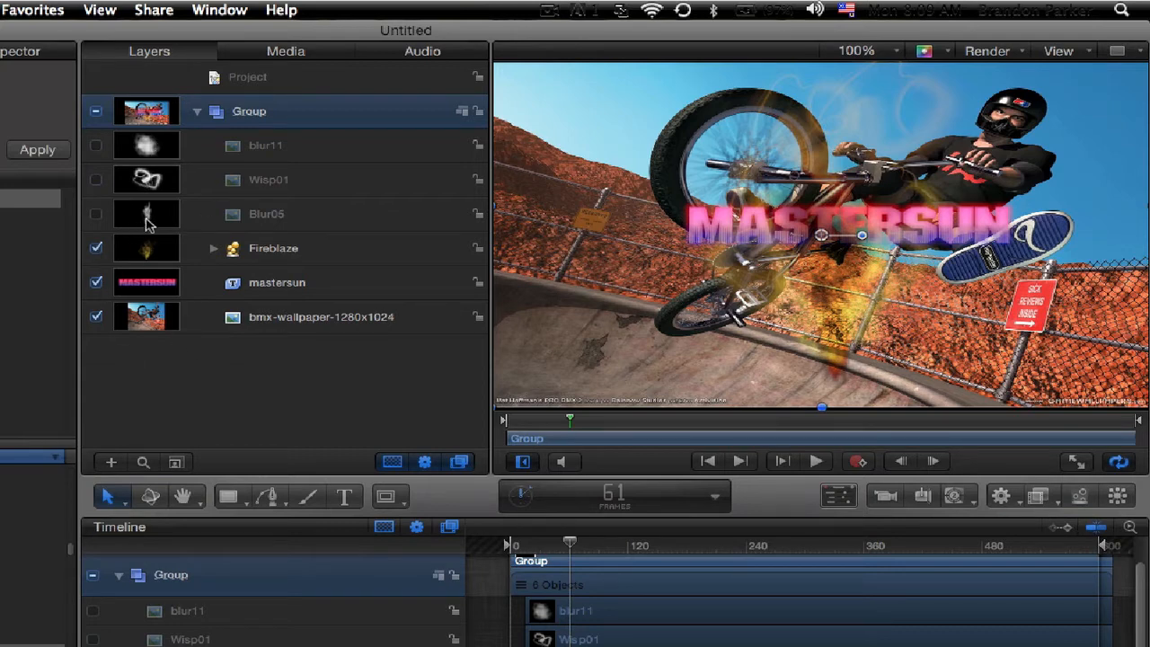
left_click(152, 182)
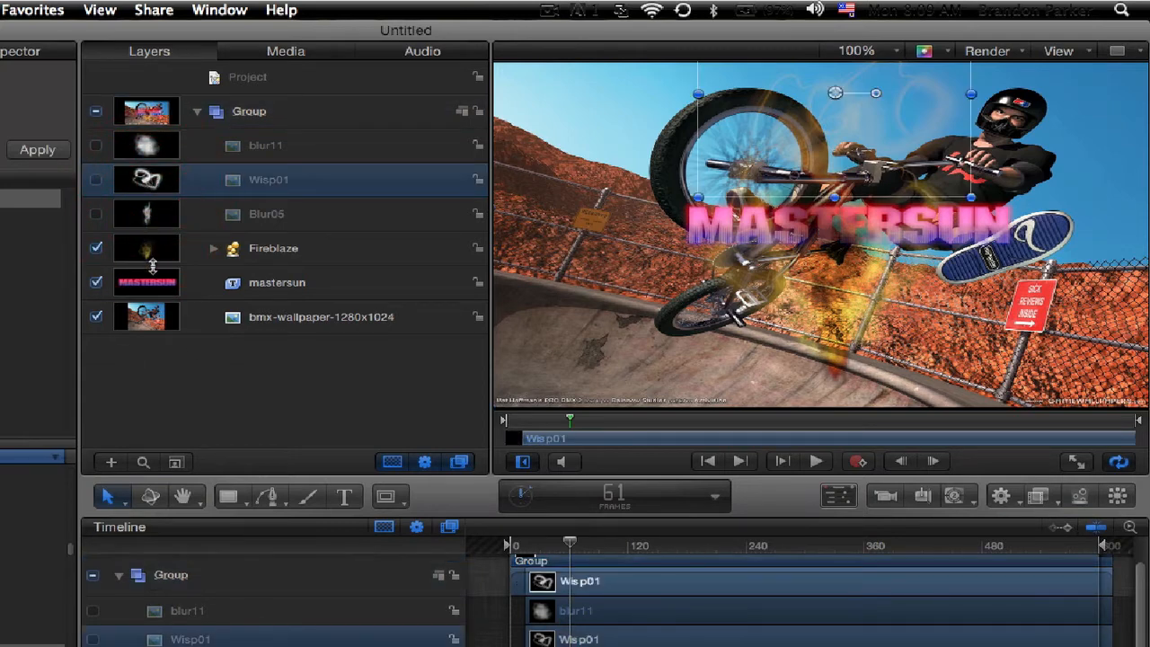
left_click(288, 54)
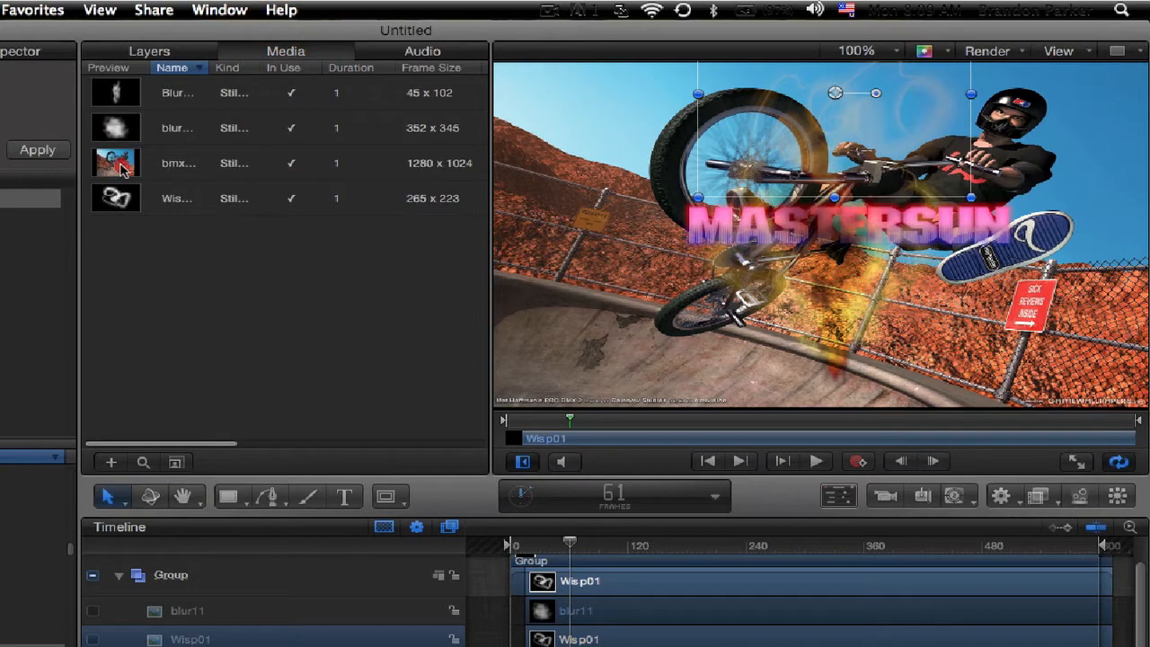
left_click(116, 162)
left_click(117, 130)
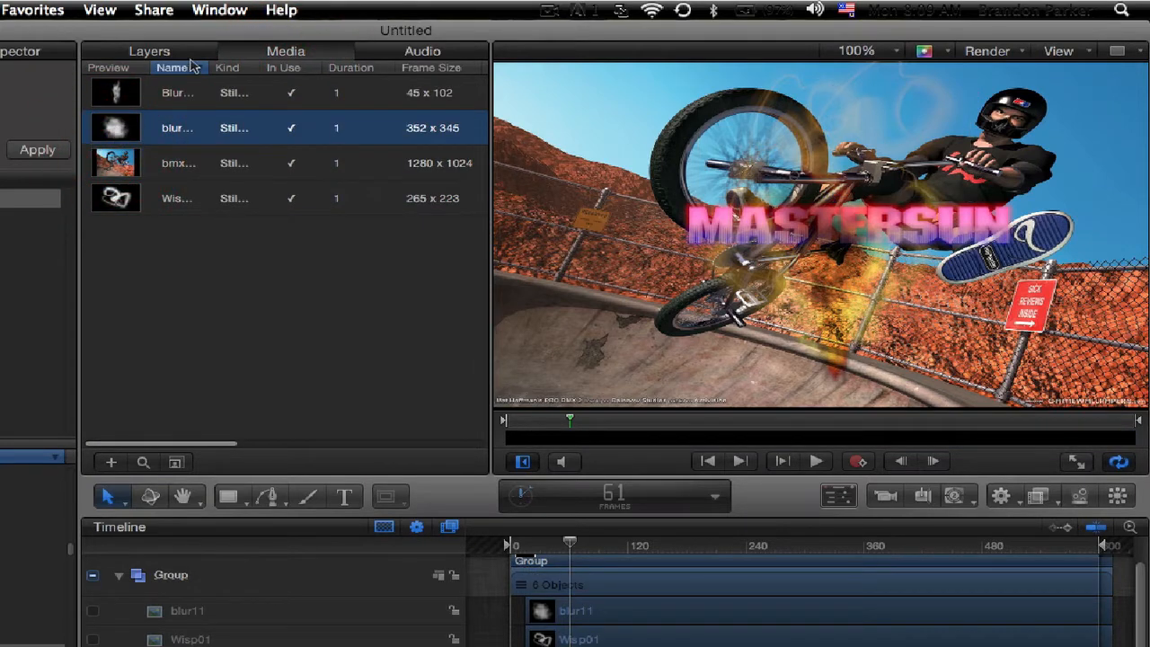
left_click(117, 50)
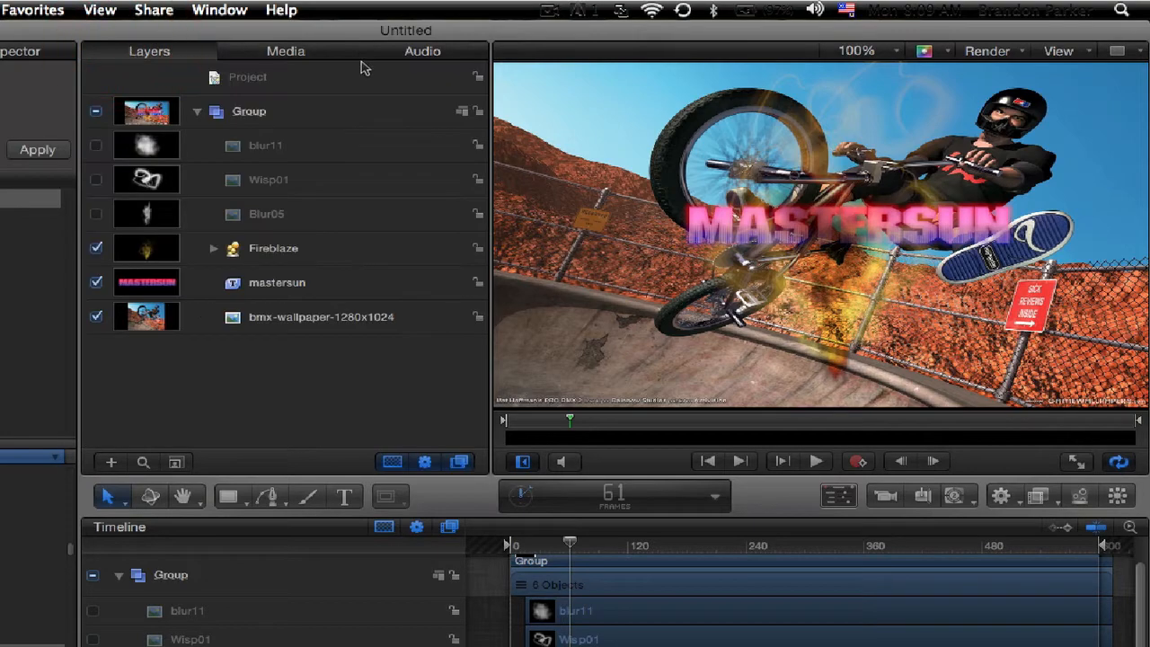
Step: Check the project's audio list, return to the layer list and select the Group layer
left_click(423, 52)
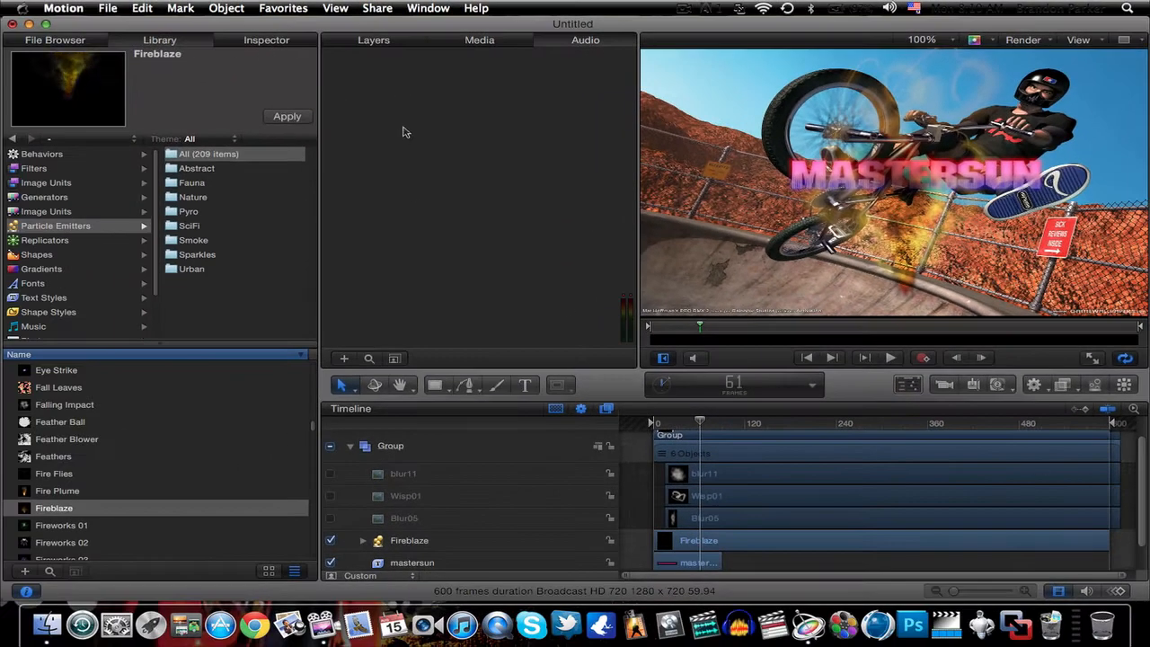
left_click(142, 55)
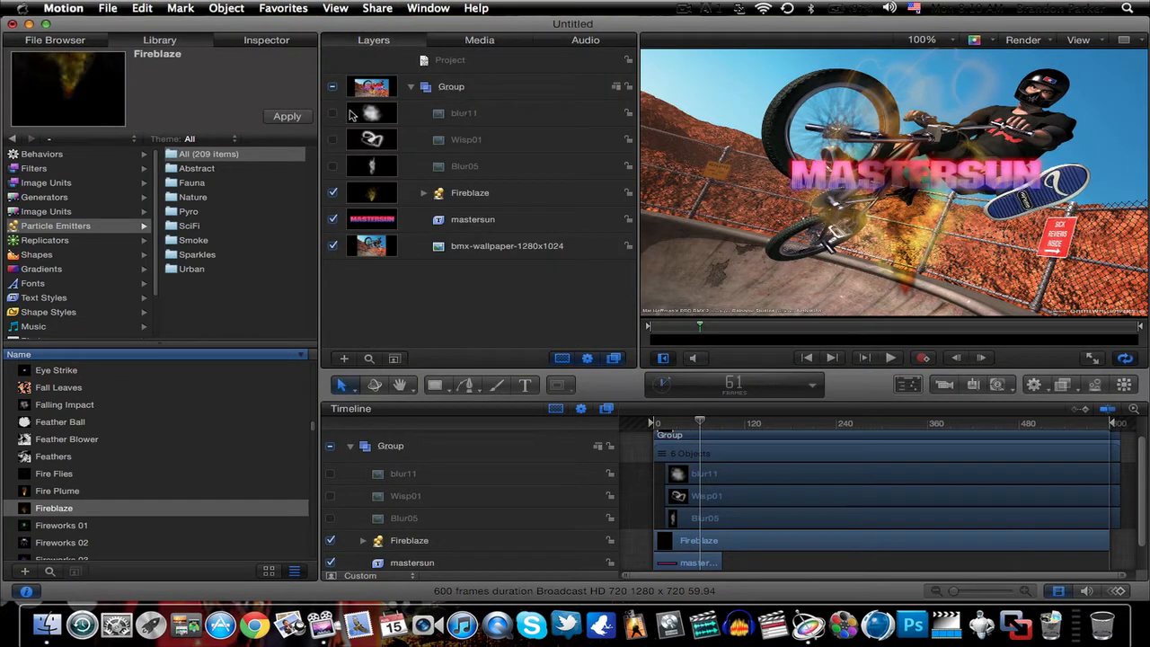
left_click(361, 97)
left_click(359, 90)
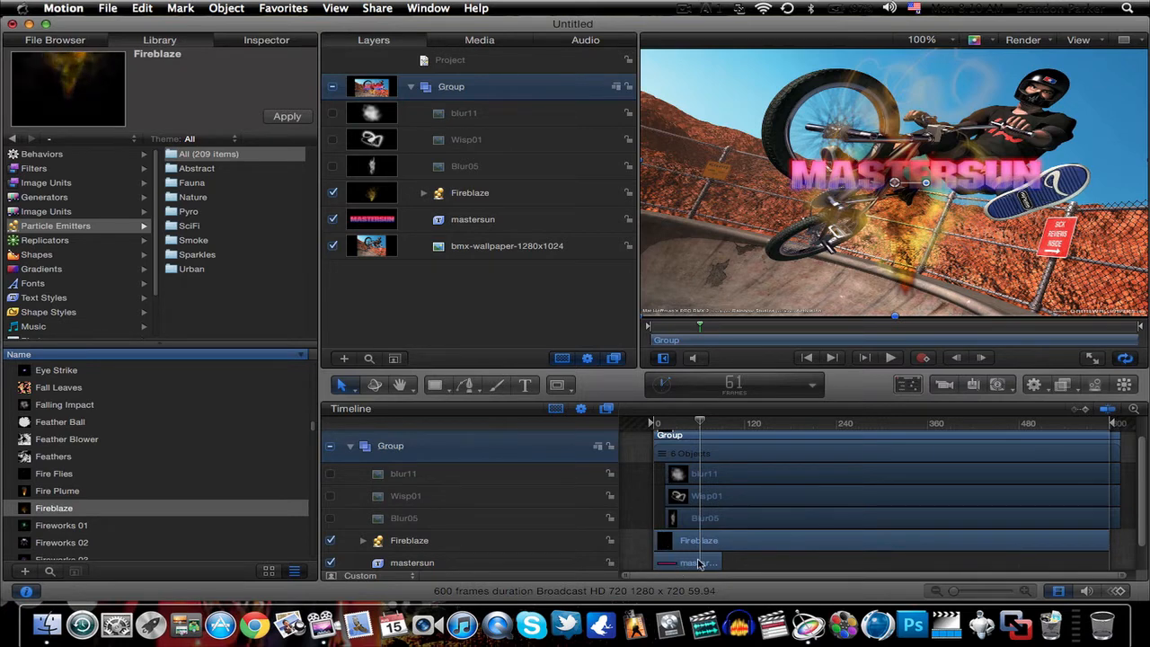
Step: Extend the mastersun title to the end of the project, trim its start to about frame 70 and play briefly
left_click_drag(718, 558, 1109, 563)
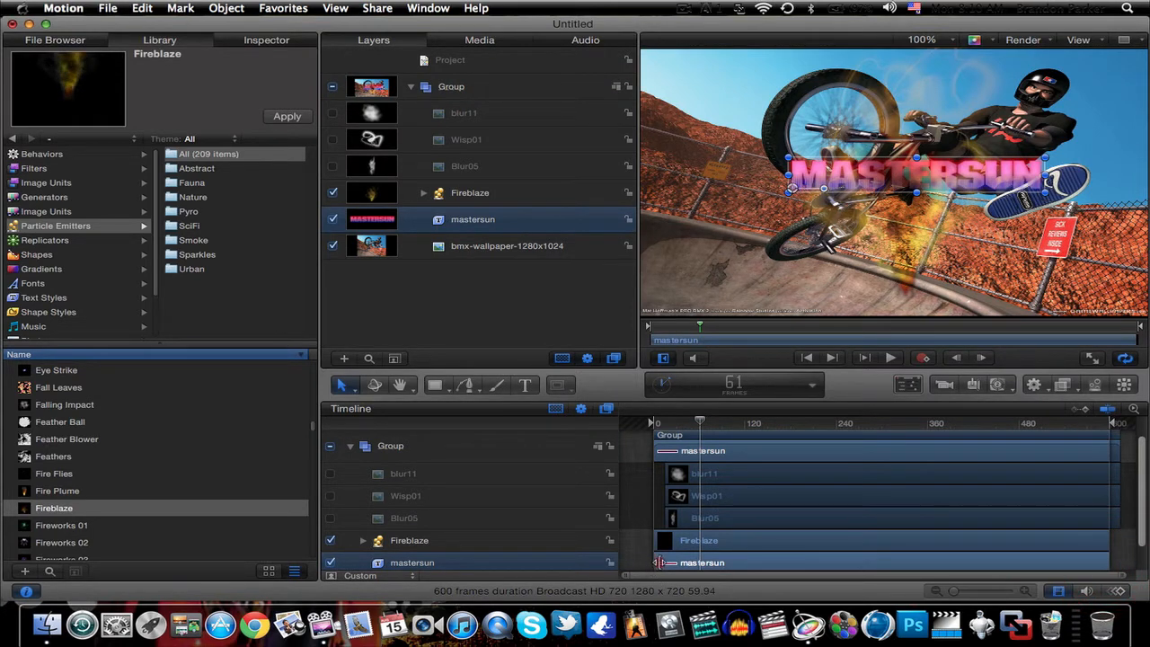
left_click_drag(660, 563, 705, 557)
key("space")
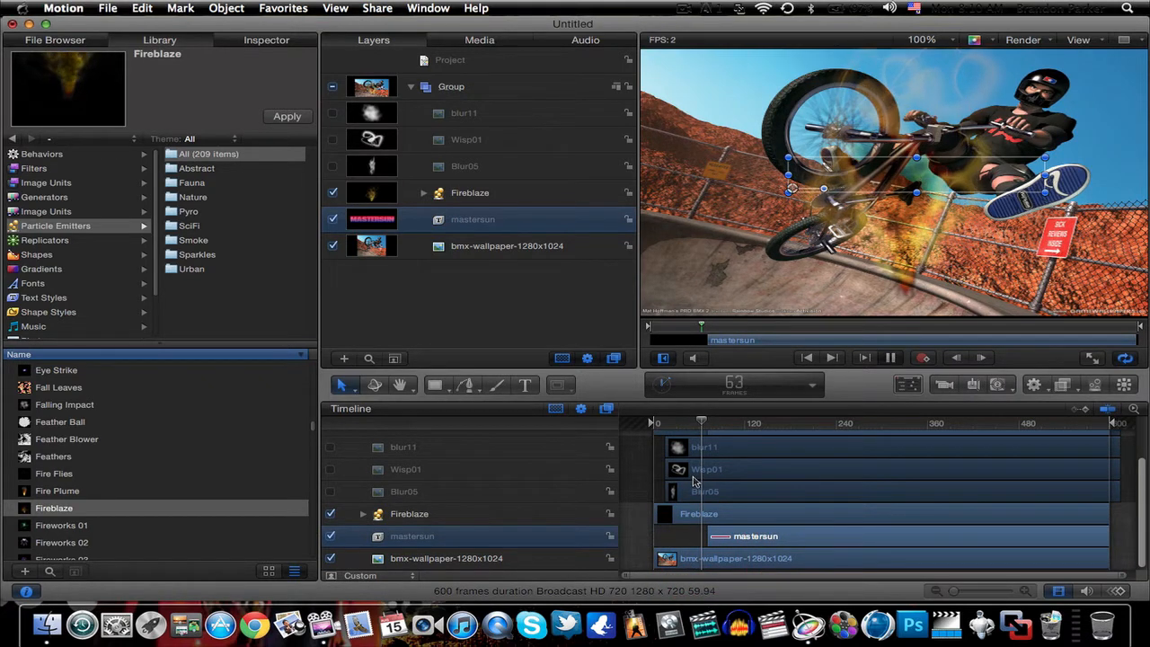
key("space")
Step: Set the mastersun title's in point to frame 17 and play the project from the beginning to about frame 30
left_click_drag(710, 535, 670, 536)
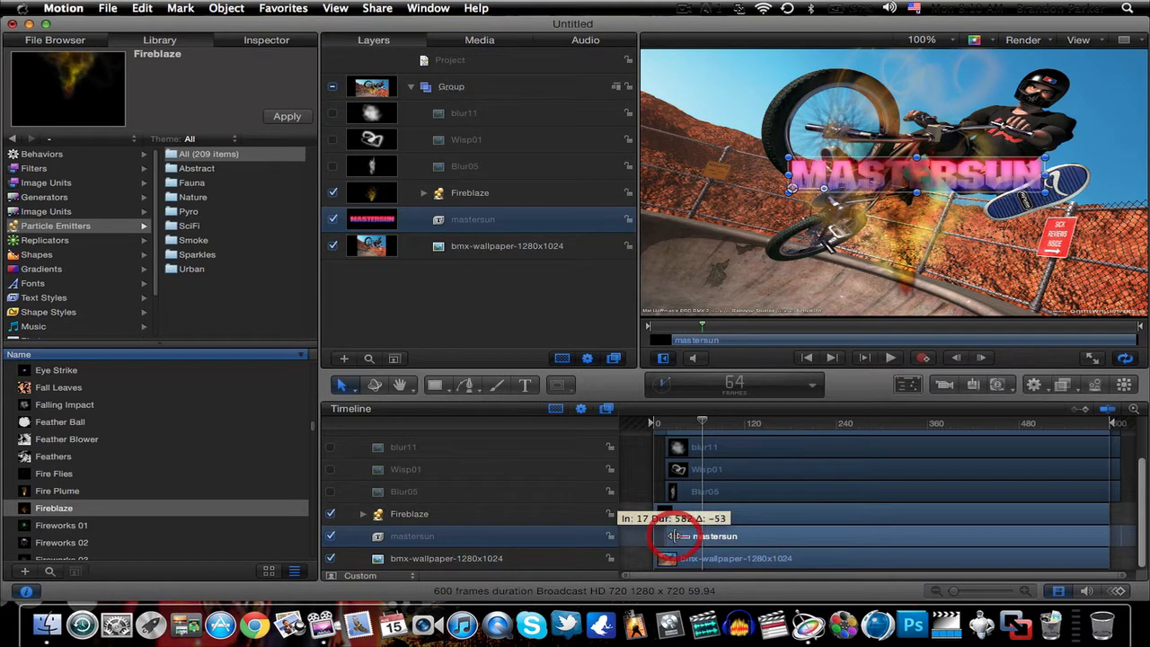
left_click_drag(704, 420, 640, 433)
key("space")
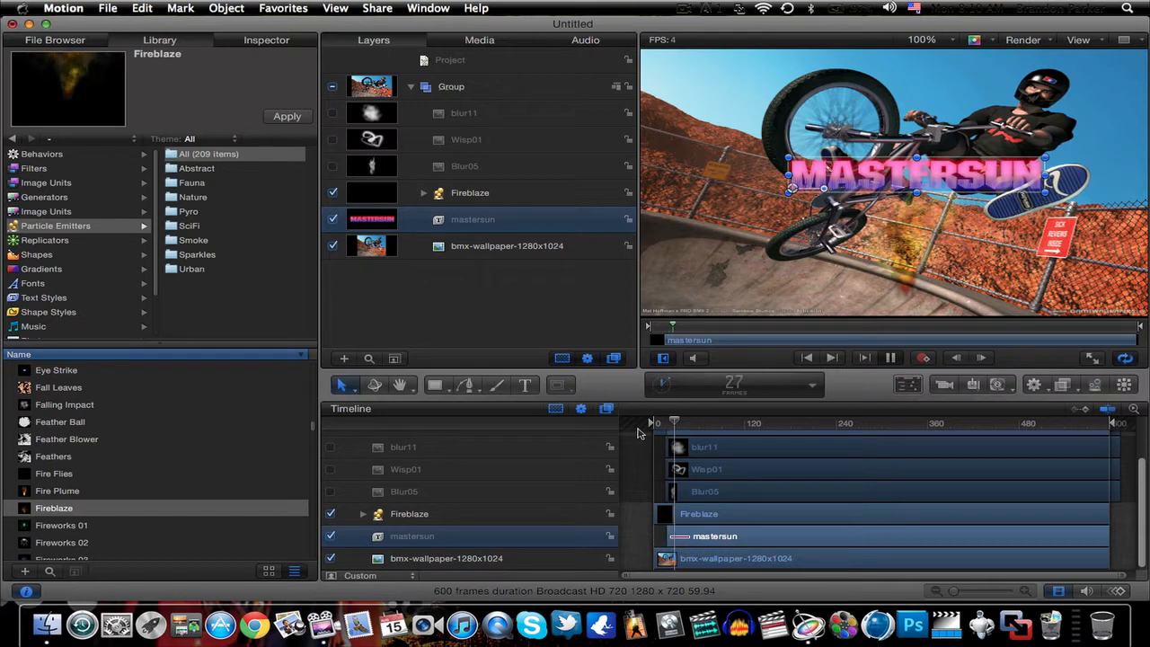
key("space")
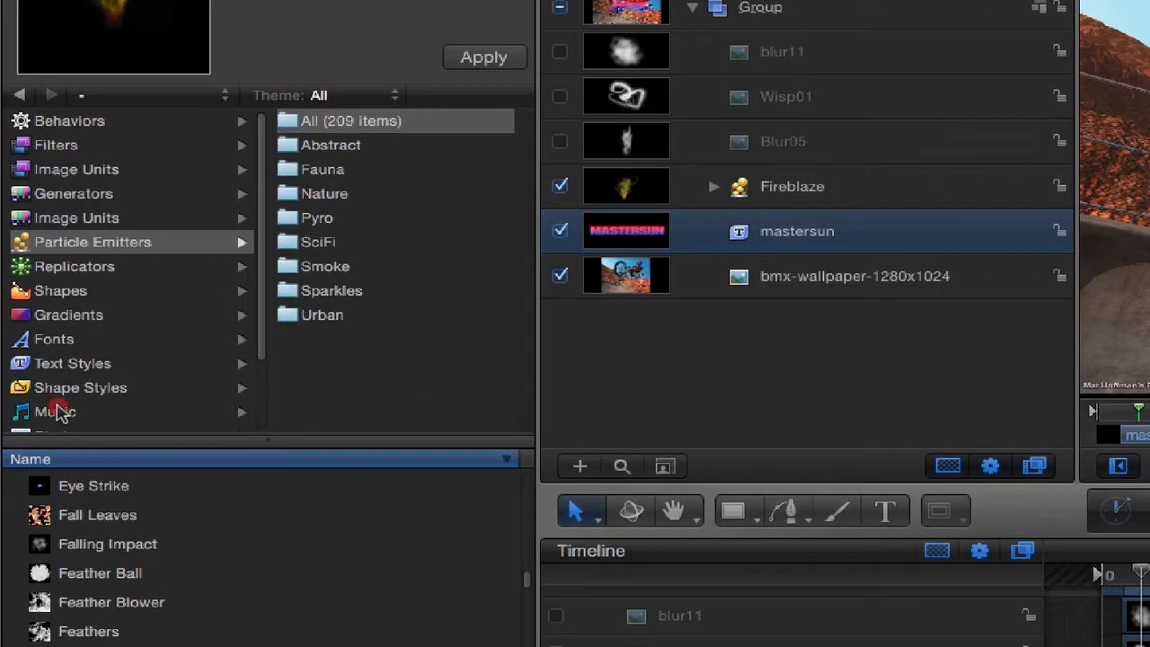
Step: Browse the songs in the library's Music category
left_click(56, 410)
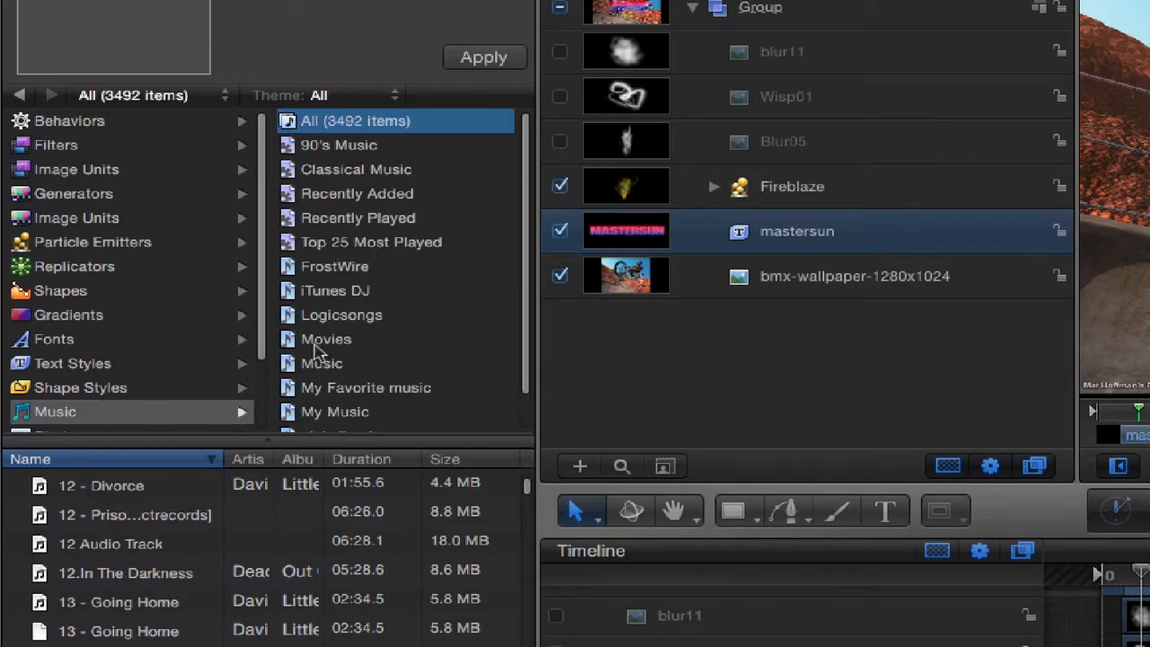
scroll(133, 593, "down", 20)
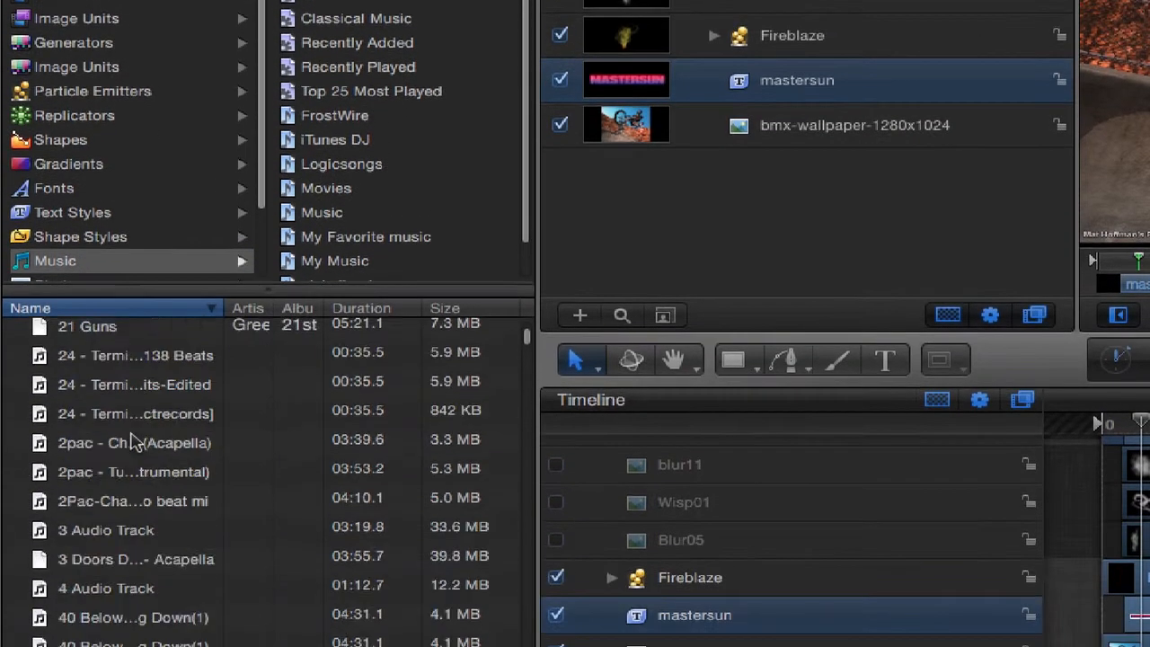
scroll(133, 440, "down", 15)
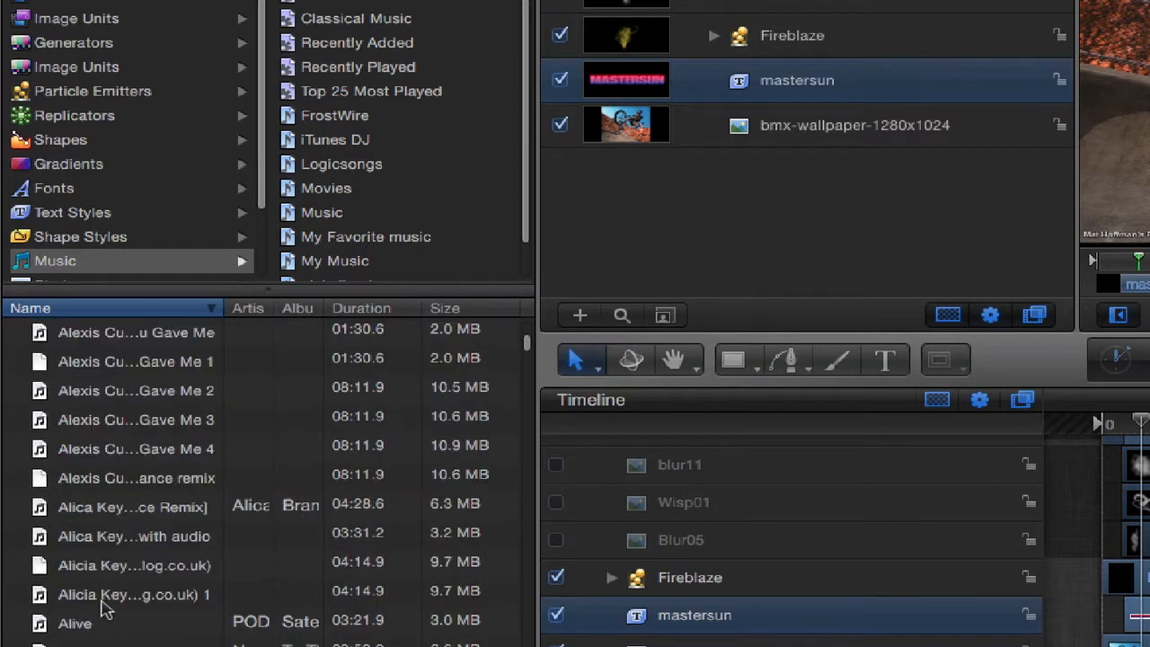
scroll(106, 517, "up", 15)
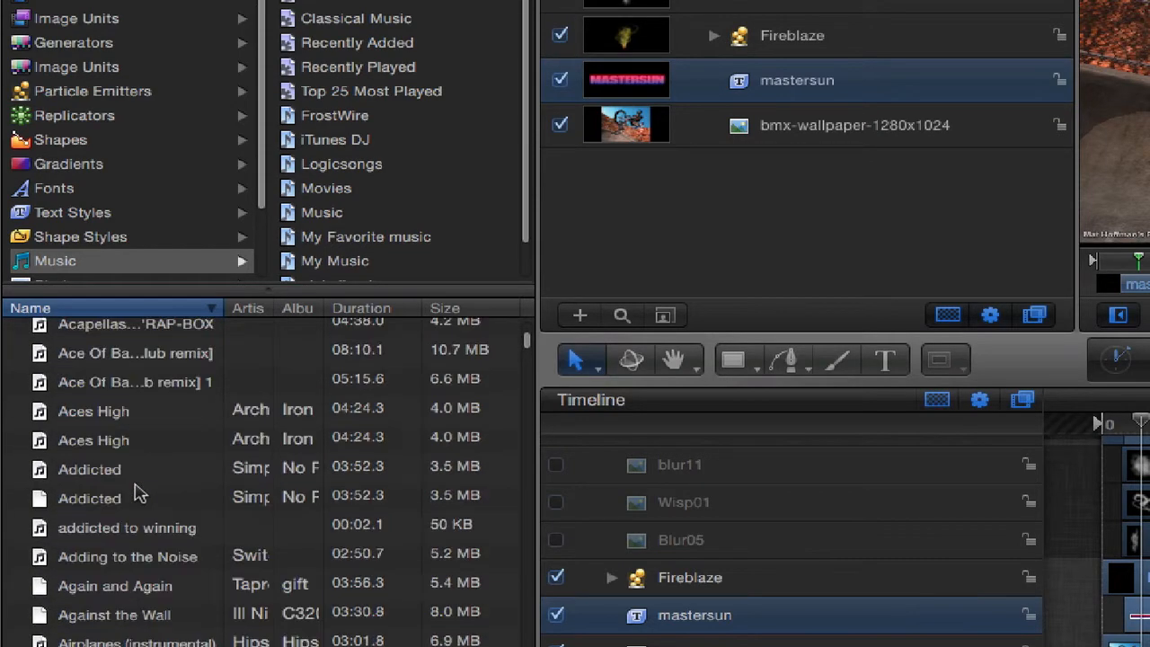
scroll(139, 489, "up", 8)
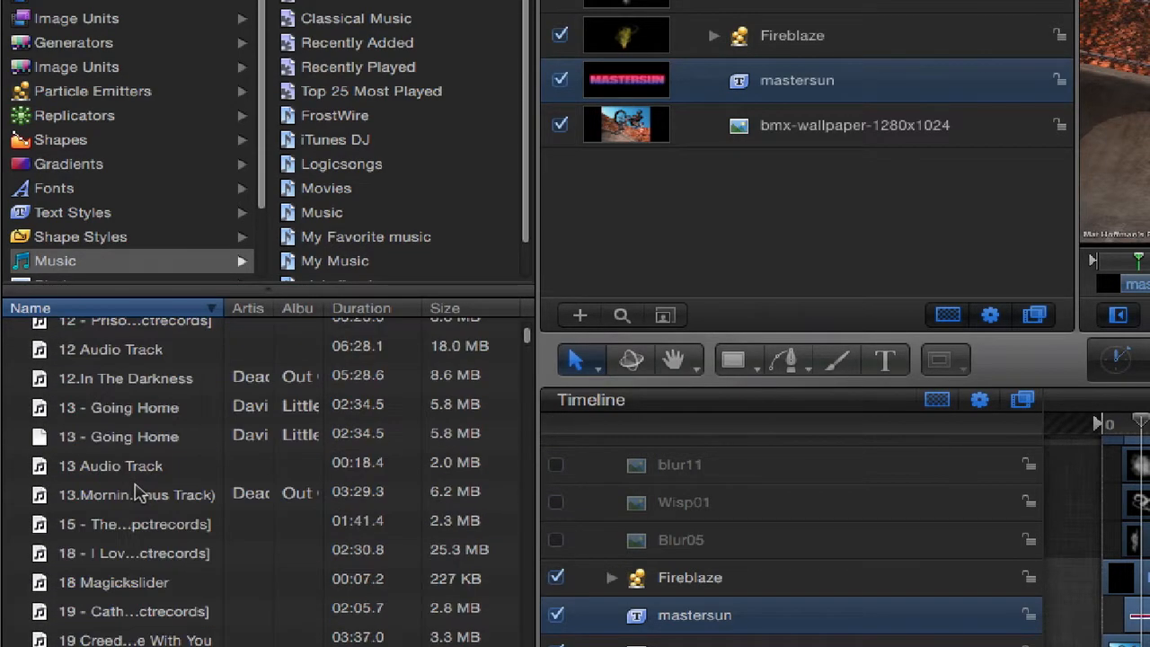
scroll(140, 489, "down", 15)
scroll(139, 490, "down", 20)
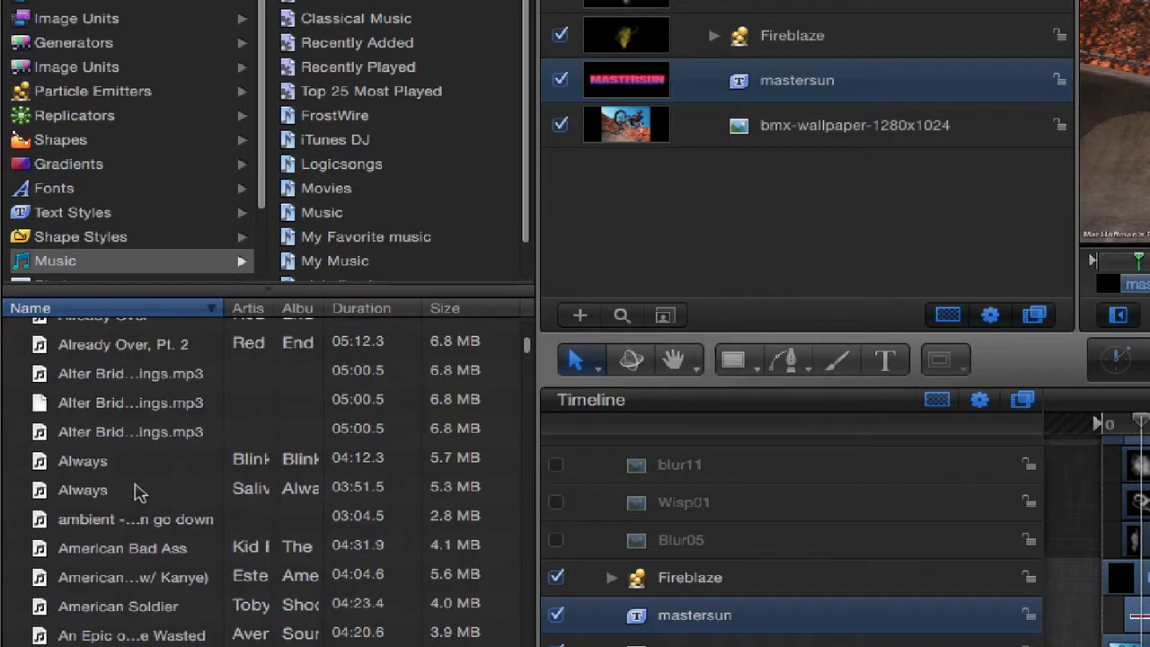
scroll(110, 485, "up", 10)
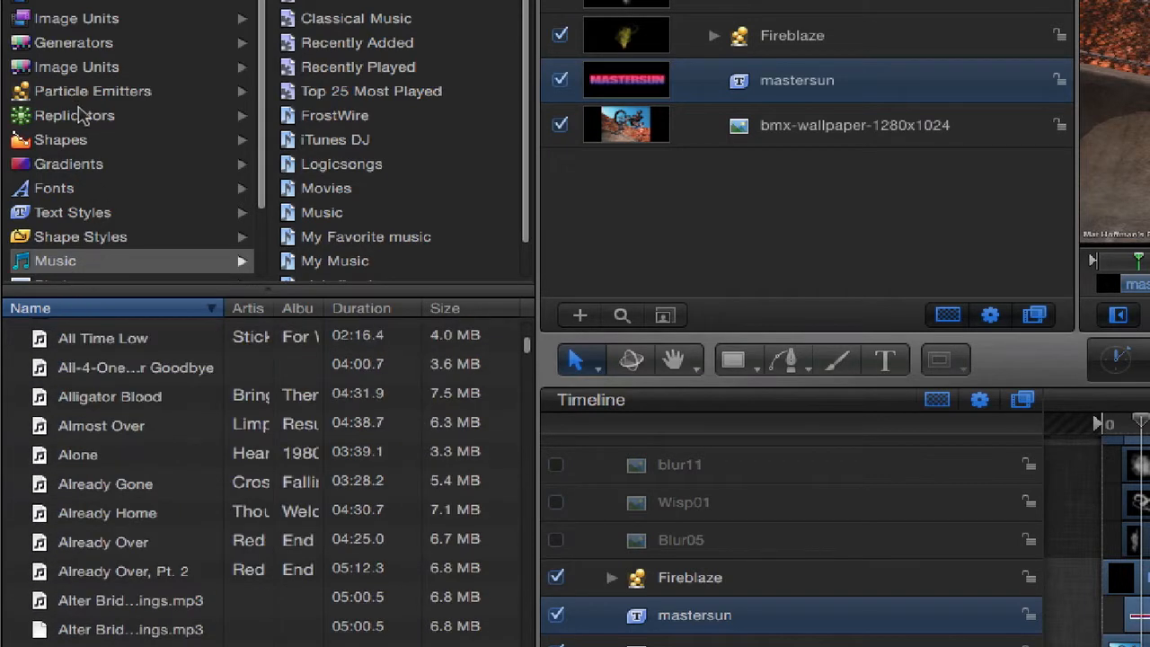
Step: Browse the Replicators, Particle Emitters, Fonts, Image Units and Shapes library categories, and show the project's media list
left_click(79, 115)
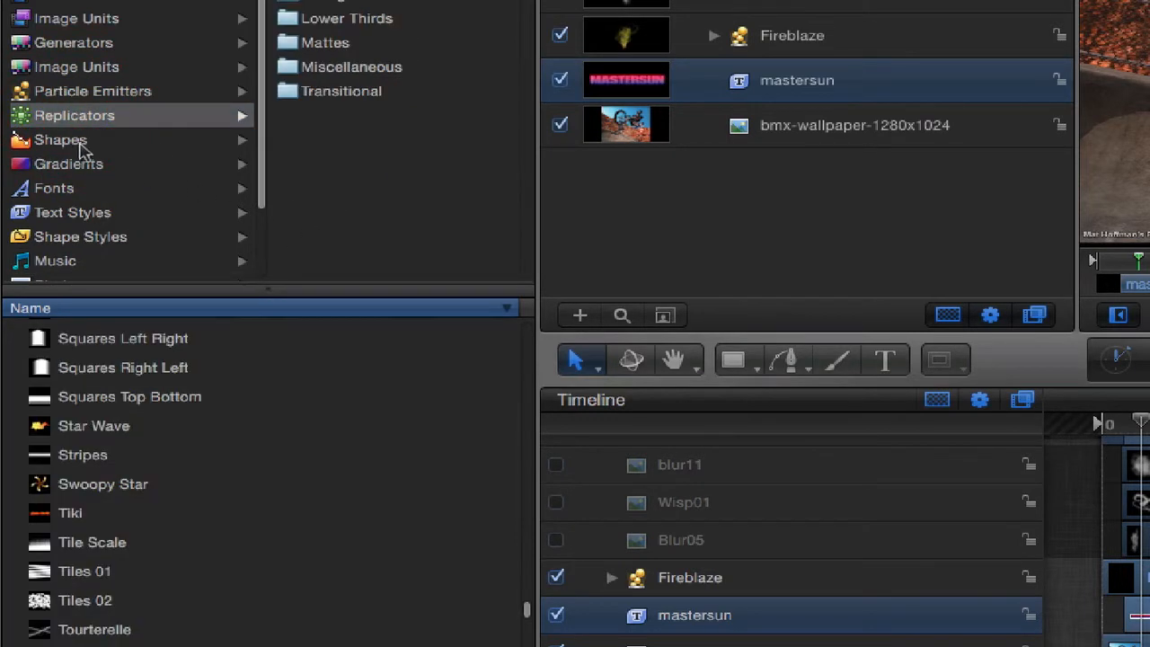
left_click(66, 88)
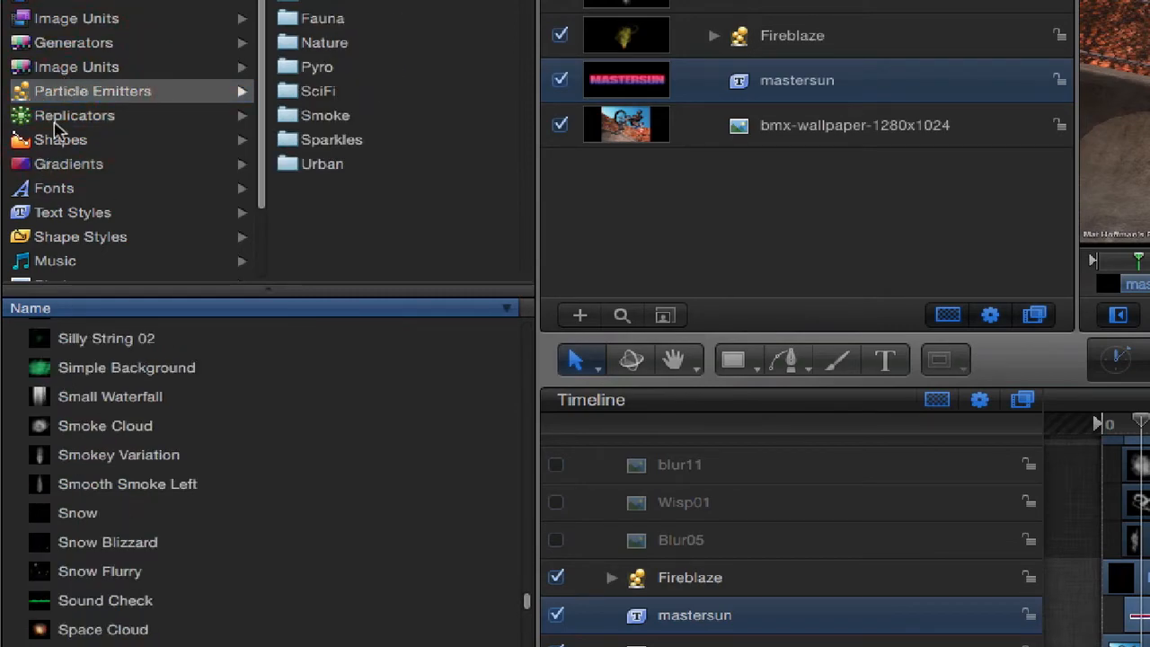
left_click(54, 190)
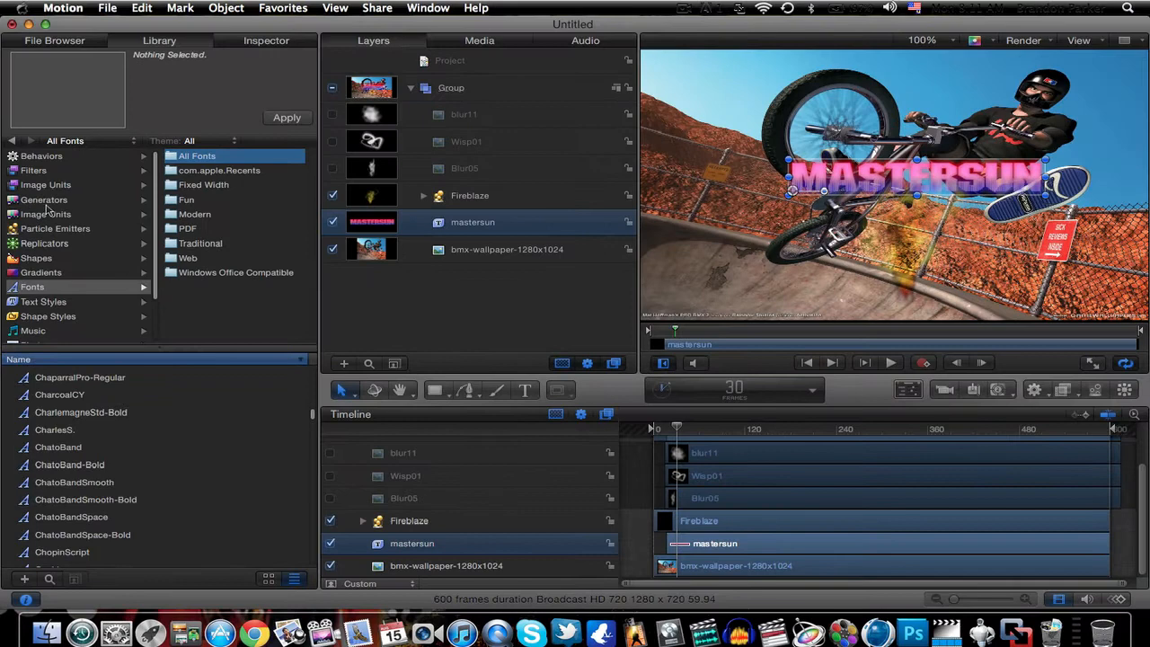
left_click(49, 185)
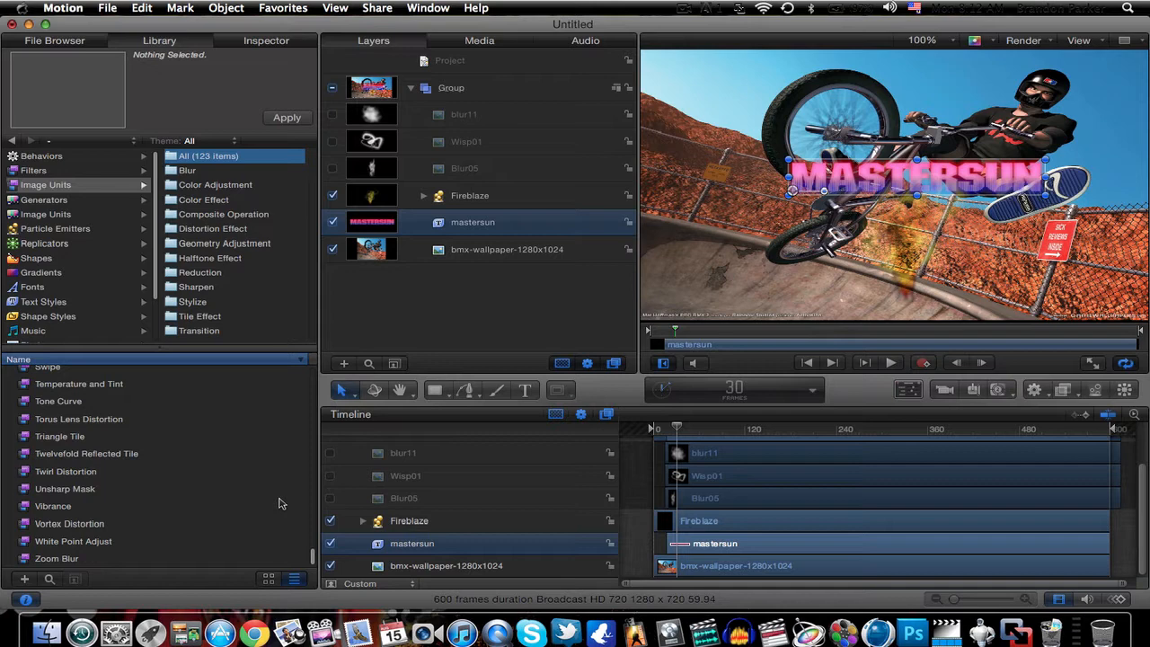
left_click(70, 214)
left_click(64, 229)
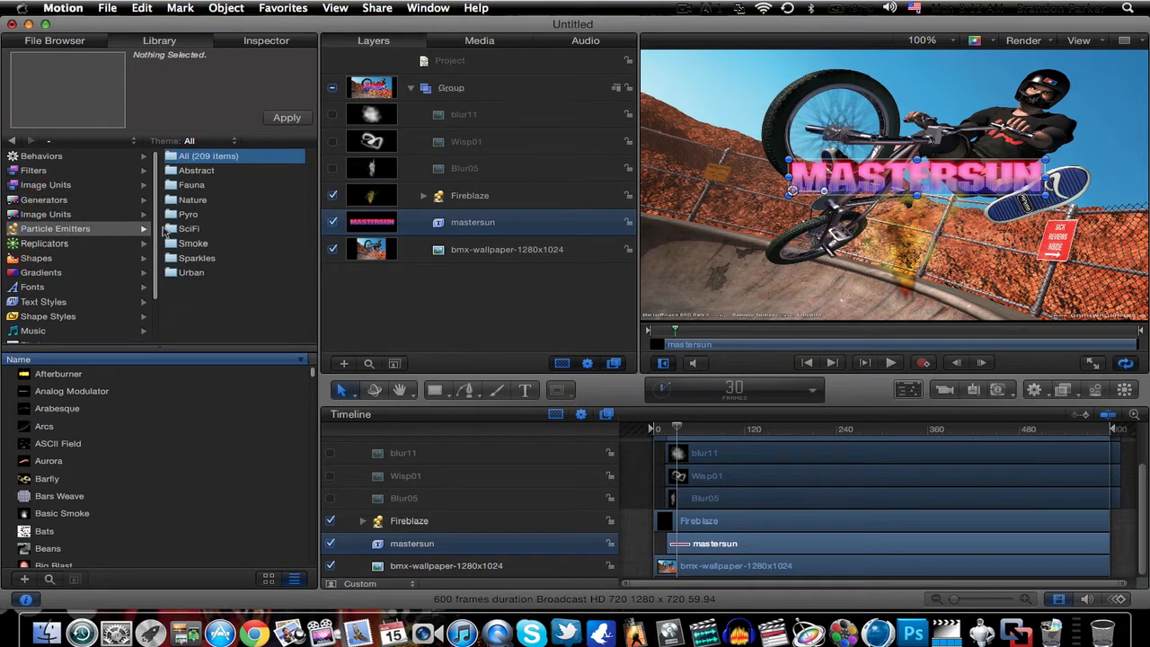
mouse_move(156, 257)
left_mouse_down()
mouse_move(157, 292)
mouse_move(154, 263)
left_mouse_up()
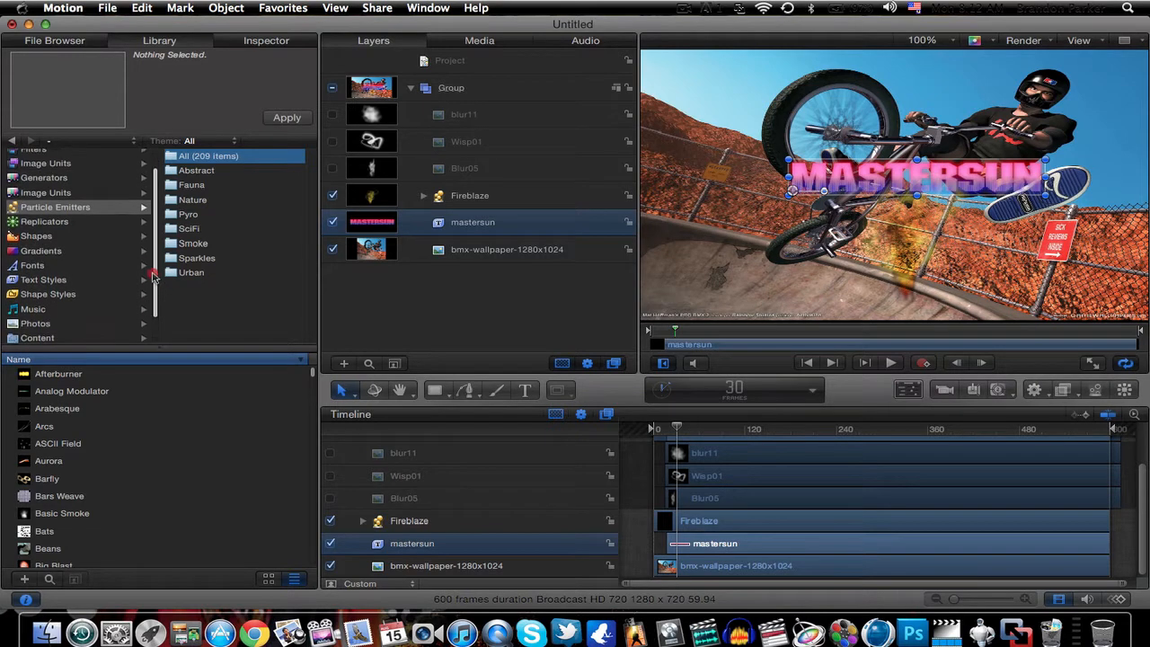
left_click(56, 236)
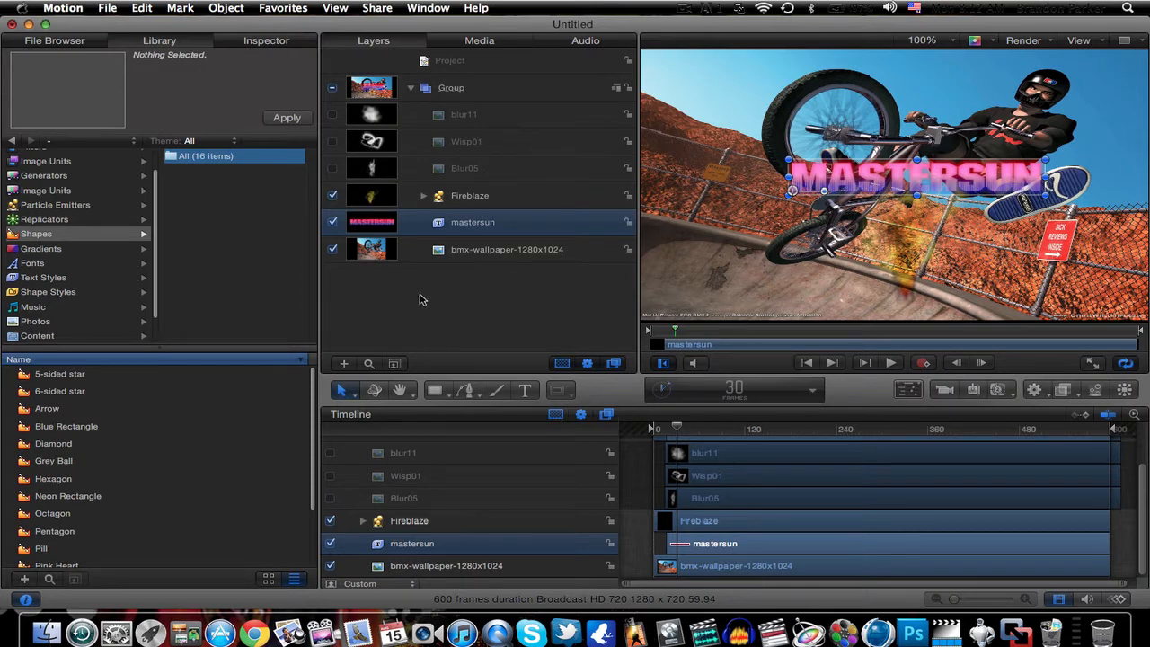
left_click(508, 41)
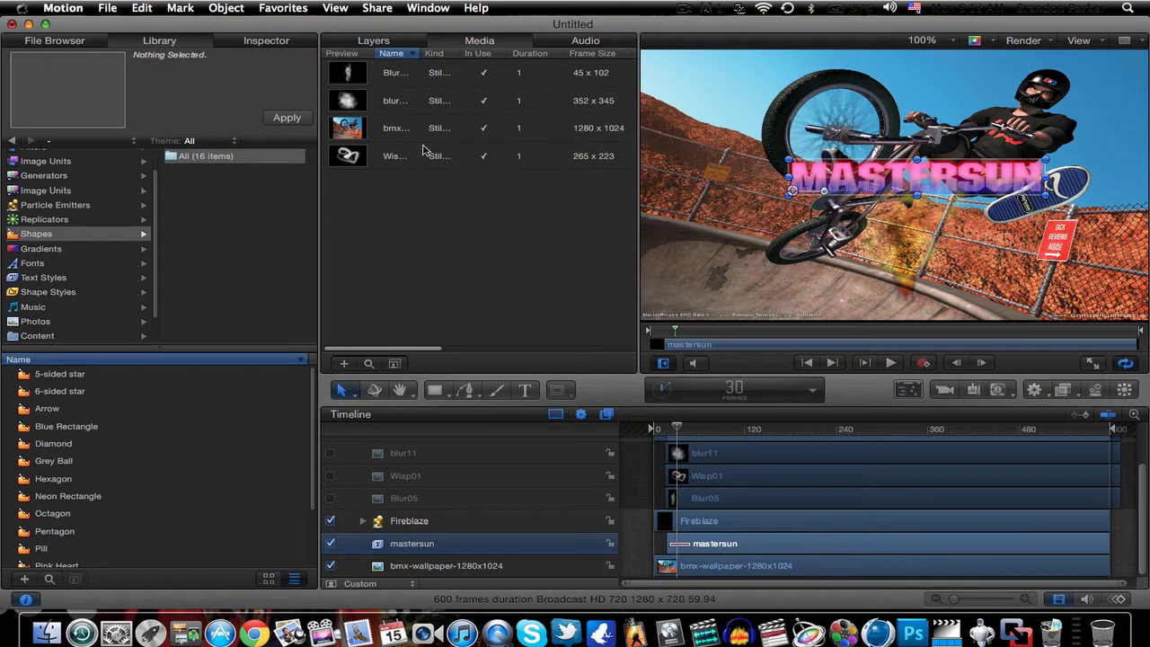